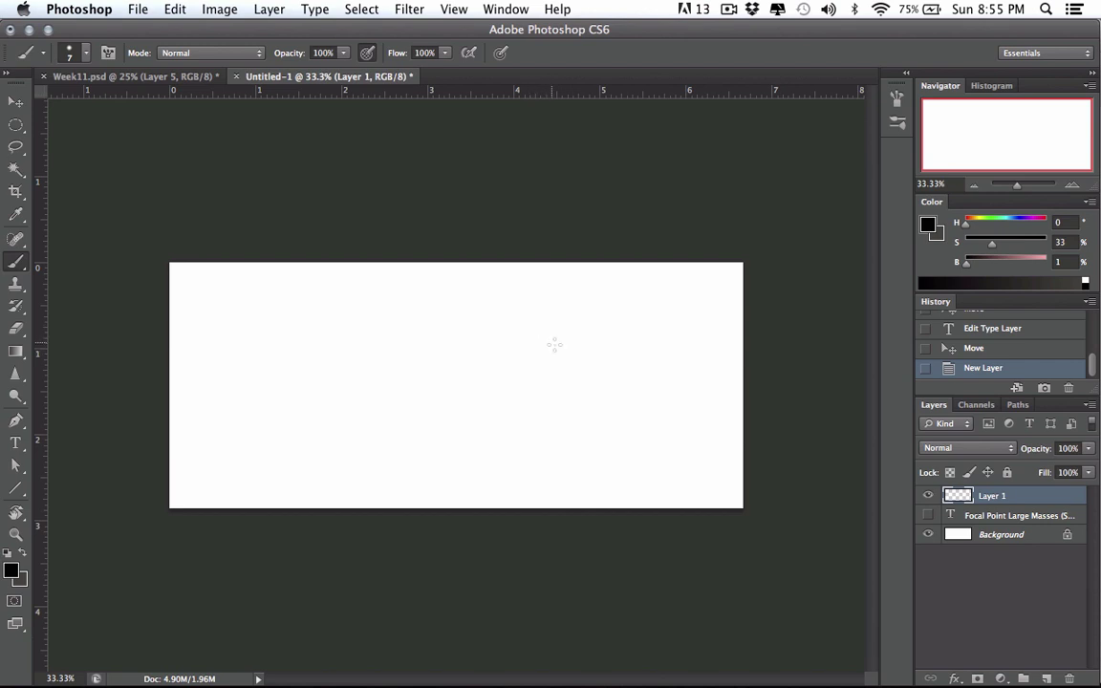
Display the Rule of Thirds crop overlay across the whole canvas
{"action": "left_click", "coordinate": [16, 188]}
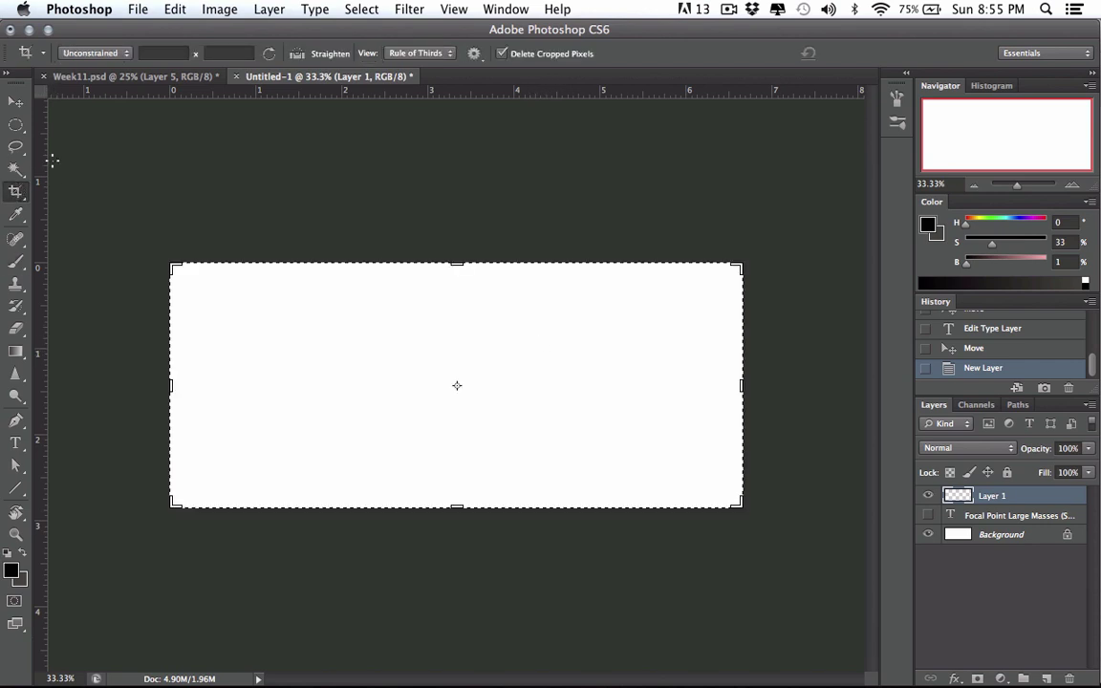
{"action": "left_click", "coordinate": [417, 53]}
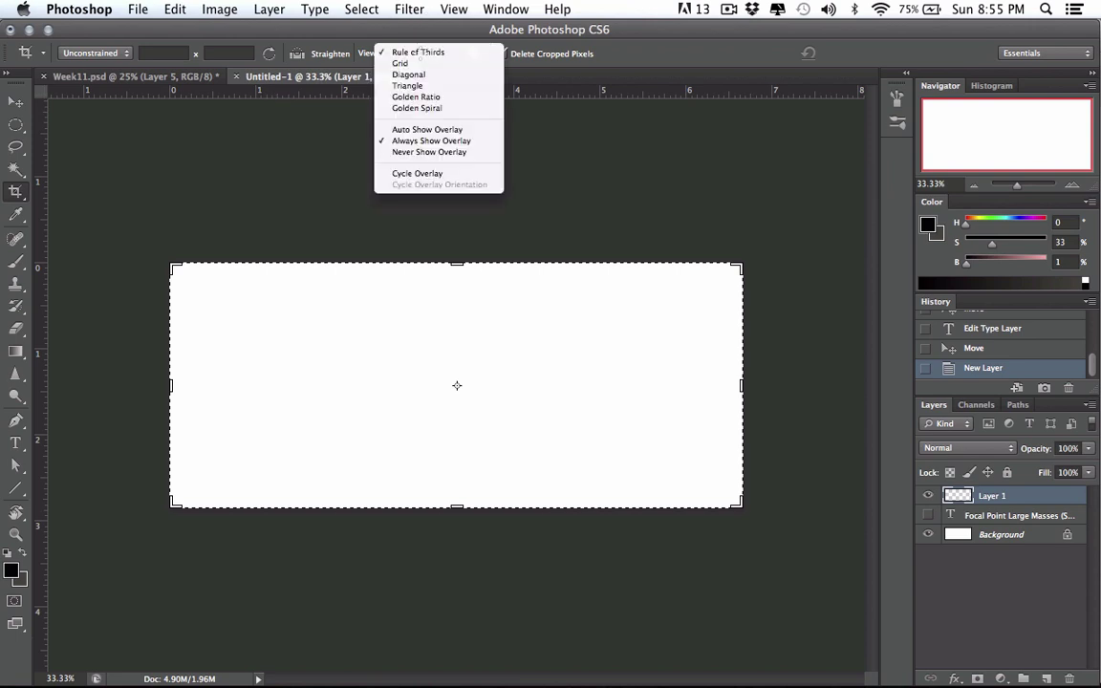
{"action": "left_click", "coordinate": [418, 53]}
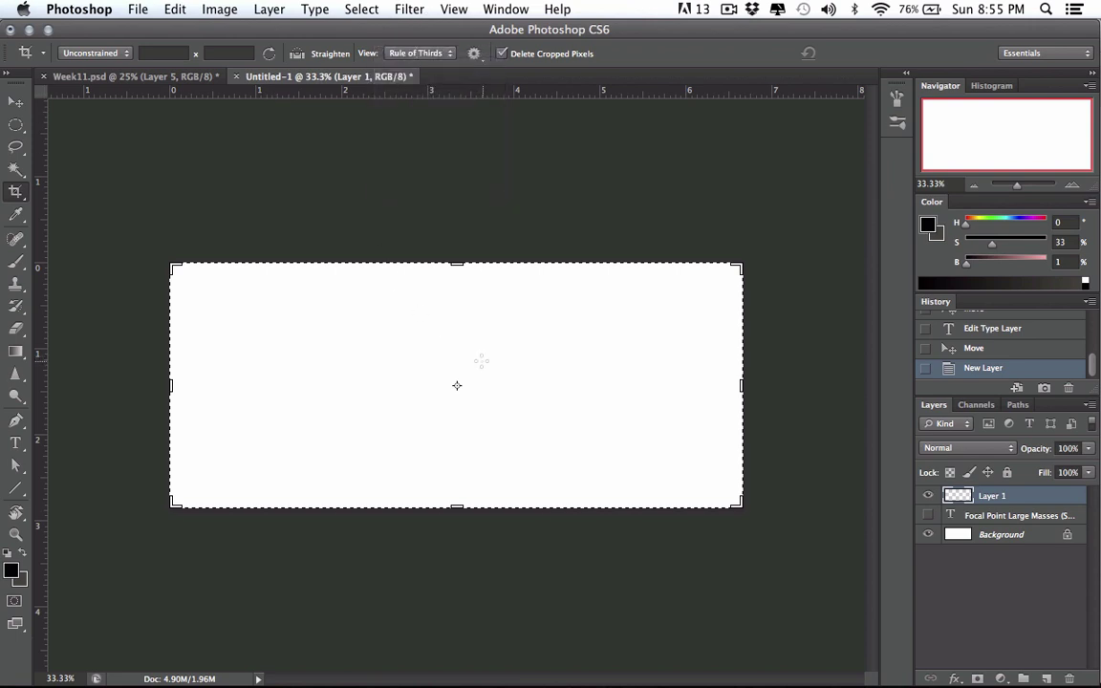
{"action": "left_click", "coordinate": [457, 385]}
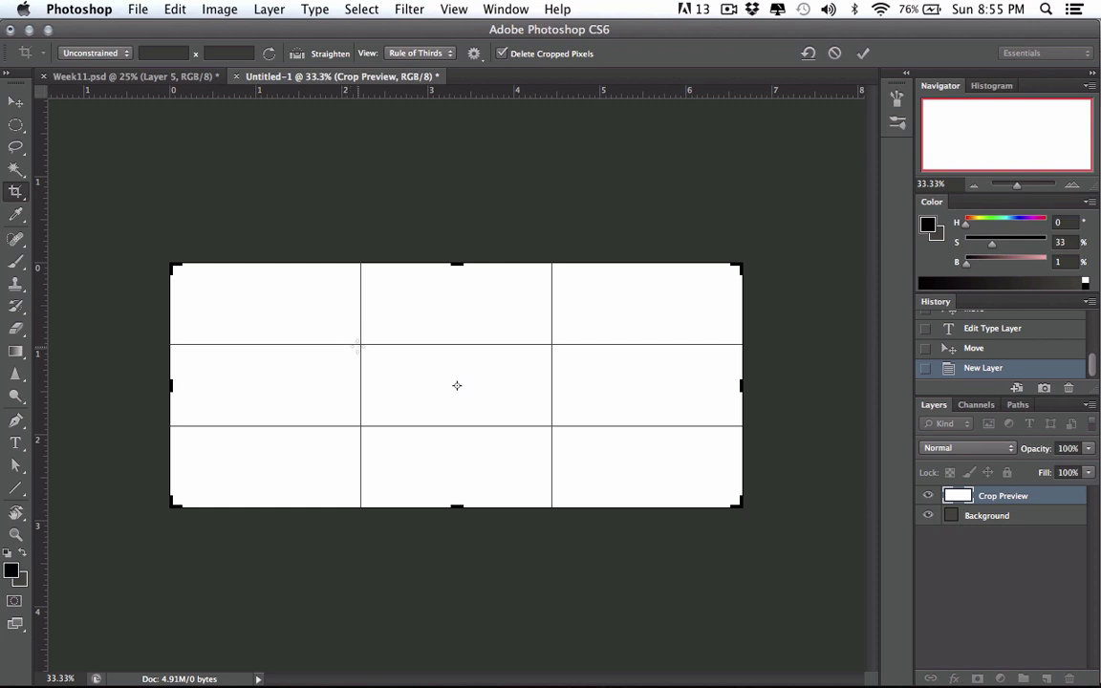
Preview the Grid crop overlay on the canvas and return to Rule of Thirds
{"action": "left_click", "coordinate": [420, 53]}
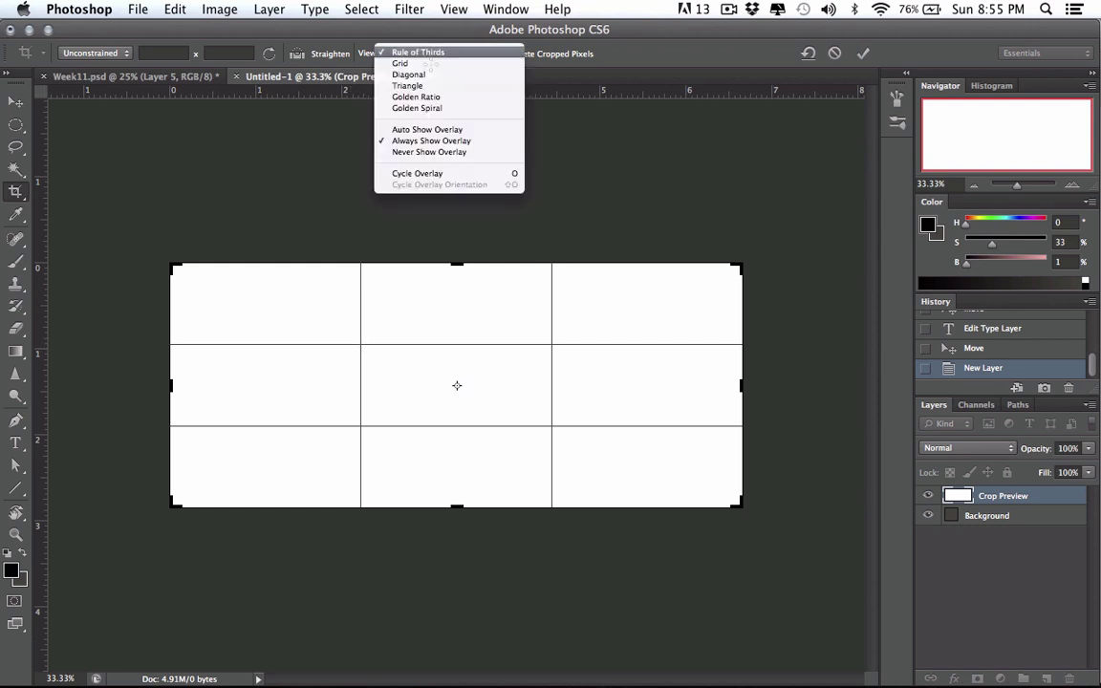
{"action": "left_click", "coordinate": [428, 64]}
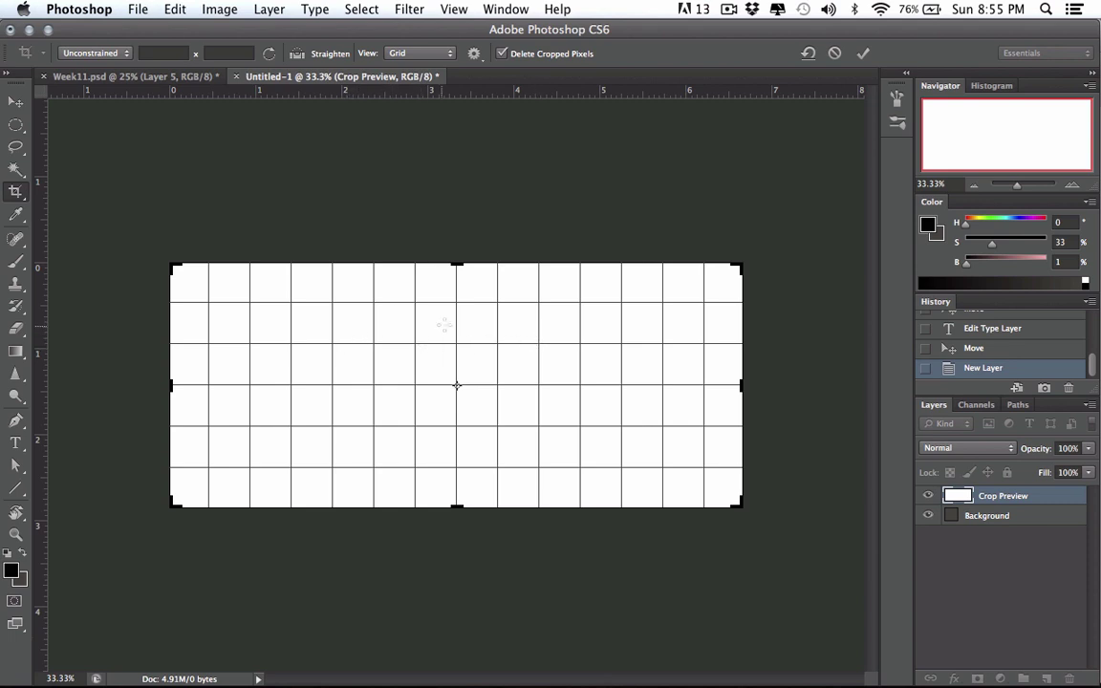
{"action": "left_click", "coordinate": [411, 52]}
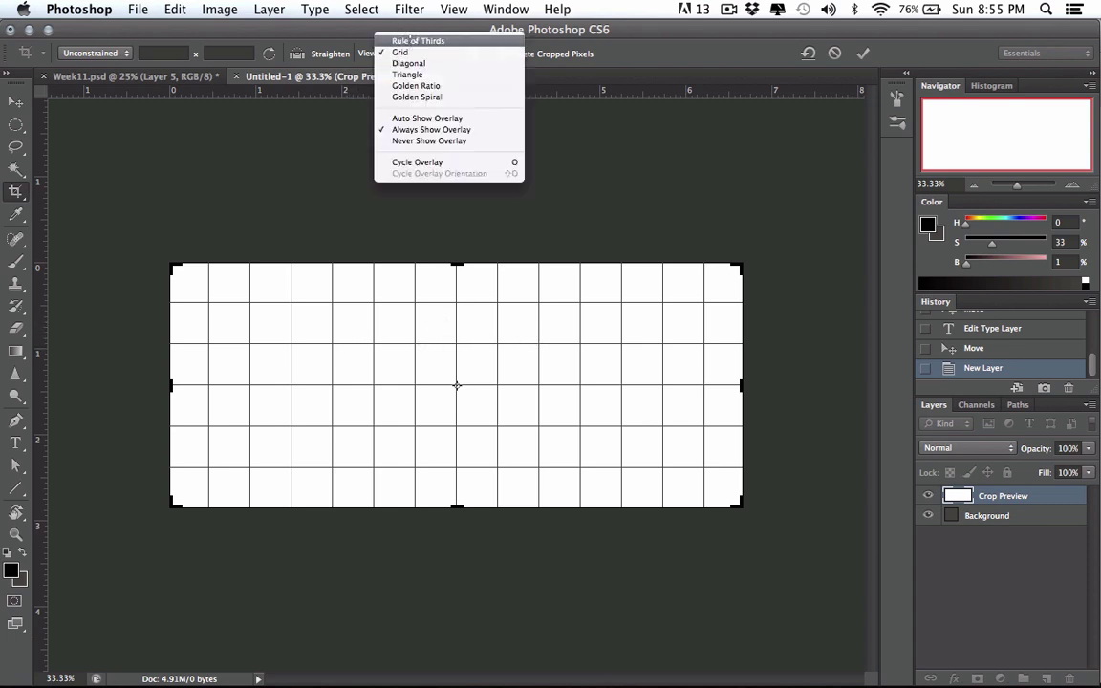
{"action": "left_click", "coordinate": [369, 38]}
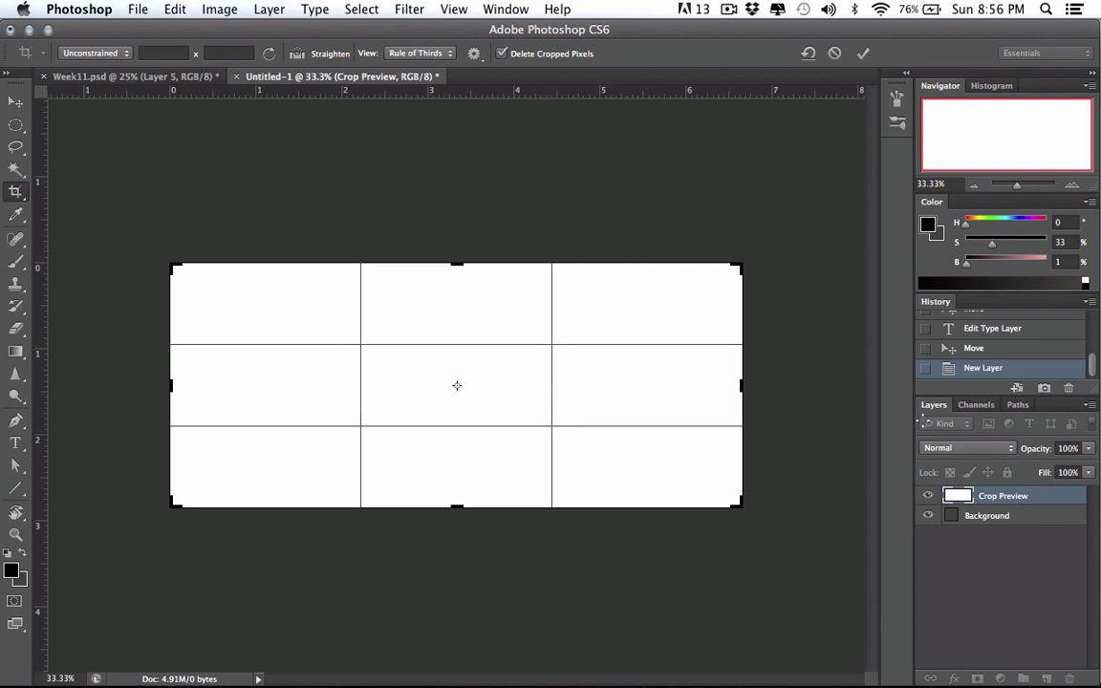
Discard the crop and dab a small tan focal-point mark (H 34, S 33, B 62) at the upper-right thirds intersection
{"action": "left_click", "coordinate": [972, 221]}
{"action": "left_click_drag", "start_coordinate": [993, 260], "coordinate": [1015, 261]}
{"action": "left_click", "coordinate": [19, 258]}
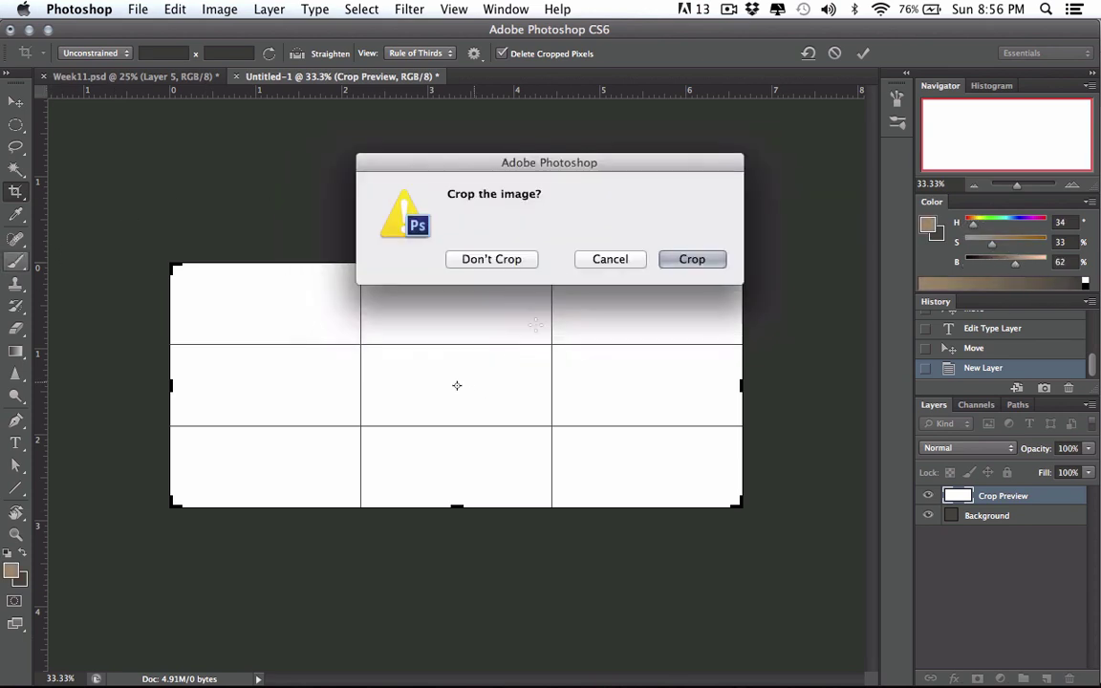
{"action": "left_click", "coordinate": [491, 258]}
{"action": "left_click", "coordinate": [553, 346]}
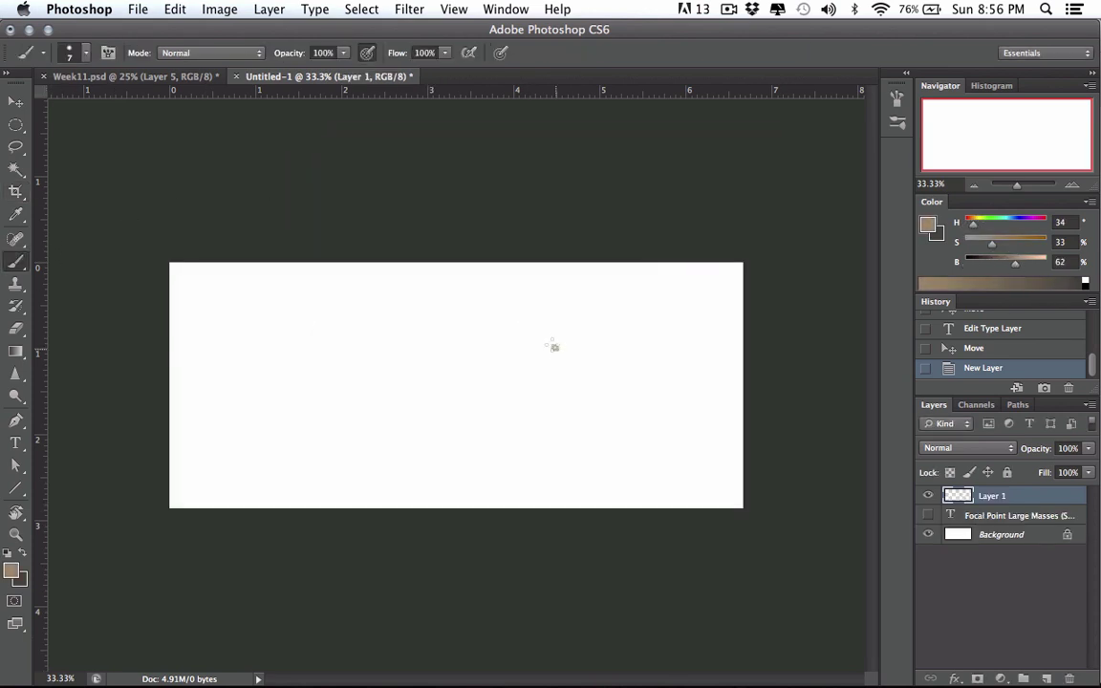
Sketch a tall tower around the focal mark with jagged buildings at its base, and compare it with the hidden text layer's notes
{"action": "left_click", "coordinate": [560, 413]}
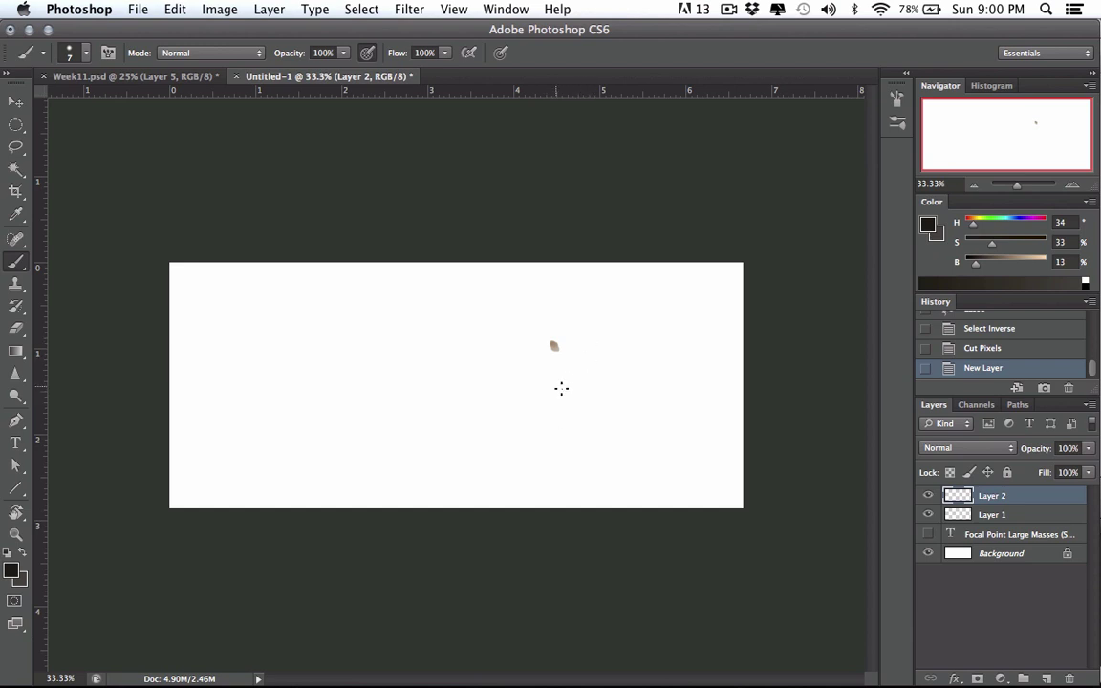
{"action": "left_click", "coordinate": [561, 393]}
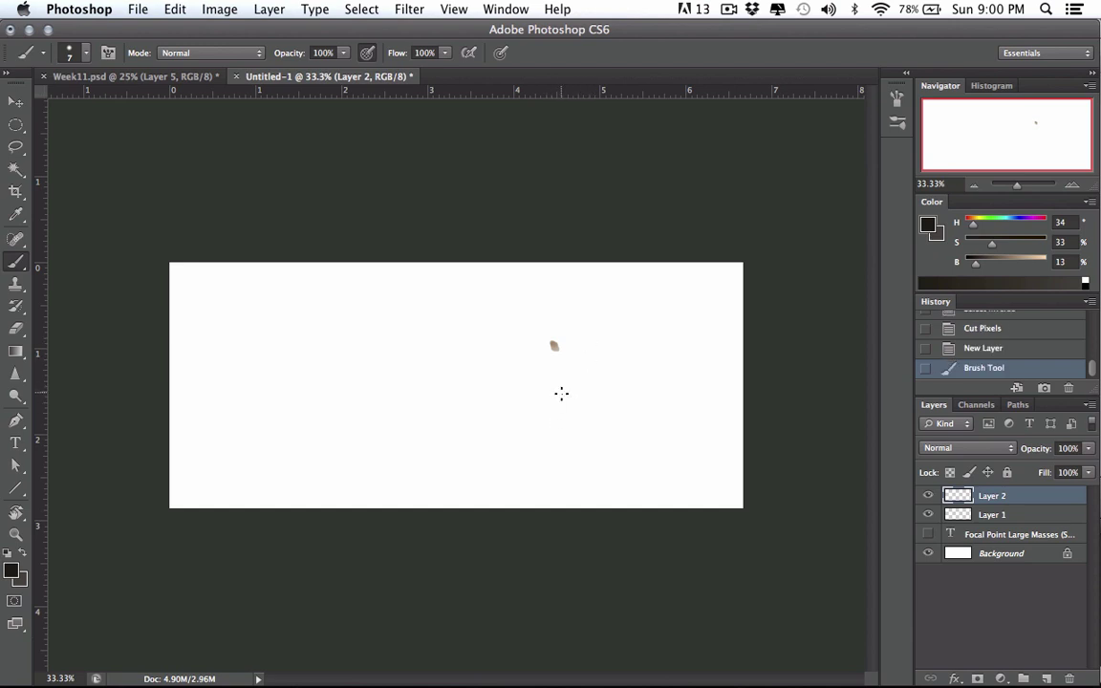
{"action": "mouse_move", "coordinate": [561, 387]}
{"action": "left_mouse_down"}
{"action": "mouse_move", "coordinate": [556, 300]}
{"action": "mouse_move", "coordinate": [532, 430]}
{"action": "mouse_move", "coordinate": [536, 297]}
{"action": "mouse_move", "coordinate": [563, 300]}
{"action": "mouse_move", "coordinate": [566, 393]}
{"action": "mouse_move", "coordinate": [579, 404]}
{"action": "mouse_move", "coordinate": [529, 396]}
{"action": "mouse_move", "coordinate": [543, 394]}
{"action": "mouse_move", "coordinate": [545, 371]}
{"action": "mouse_move", "coordinate": [555, 391]}
{"action": "mouse_move", "coordinate": [573, 384]}
{"action": "mouse_move", "coordinate": [587, 411]}
{"action": "mouse_move", "coordinate": [584, 394]}
{"action": "mouse_move", "coordinate": [592, 415]}
{"action": "mouse_move", "coordinate": [557, 416]}
{"action": "mouse_move", "coordinate": [521, 392]}
{"action": "mouse_move", "coordinate": [511, 392]}
{"action": "mouse_move", "coordinate": [512, 414]}
{"action": "mouse_move", "coordinate": [487, 407]}
{"action": "mouse_move", "coordinate": [504, 425]}
{"action": "mouse_move", "coordinate": [559, 412]}
{"action": "mouse_move", "coordinate": [603, 427]}
{"action": "left_mouse_up"}
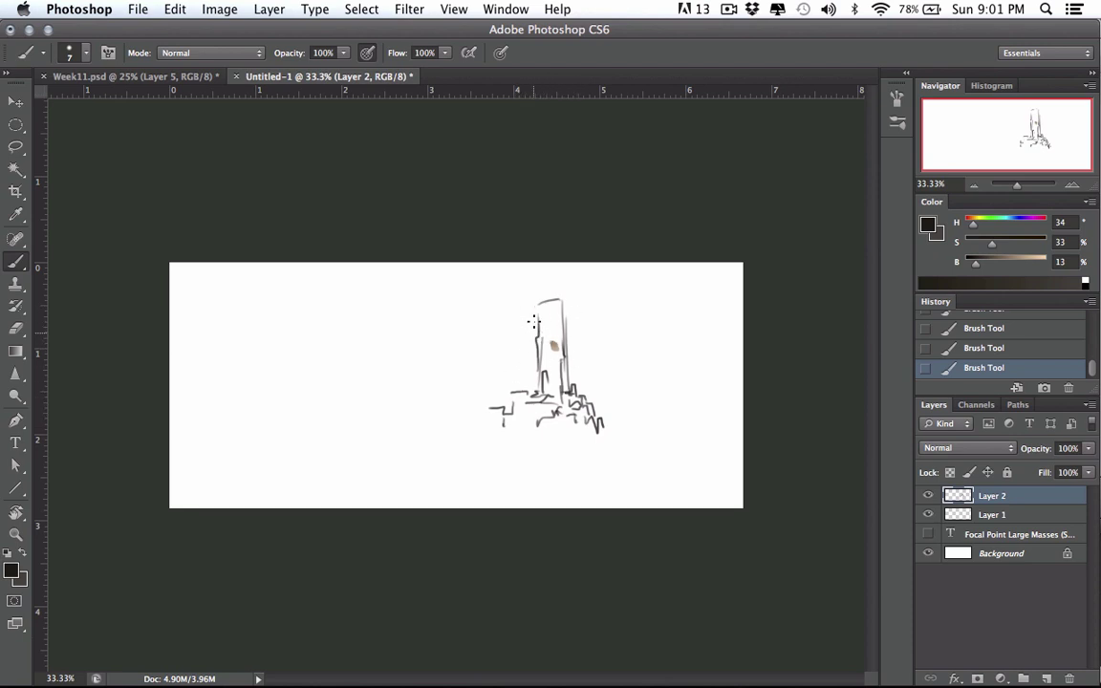
{"action": "left_click_drag", "start_coordinate": [539, 305], "coordinate": [538, 332]}
{"action": "left_click", "coordinate": [927, 535]}
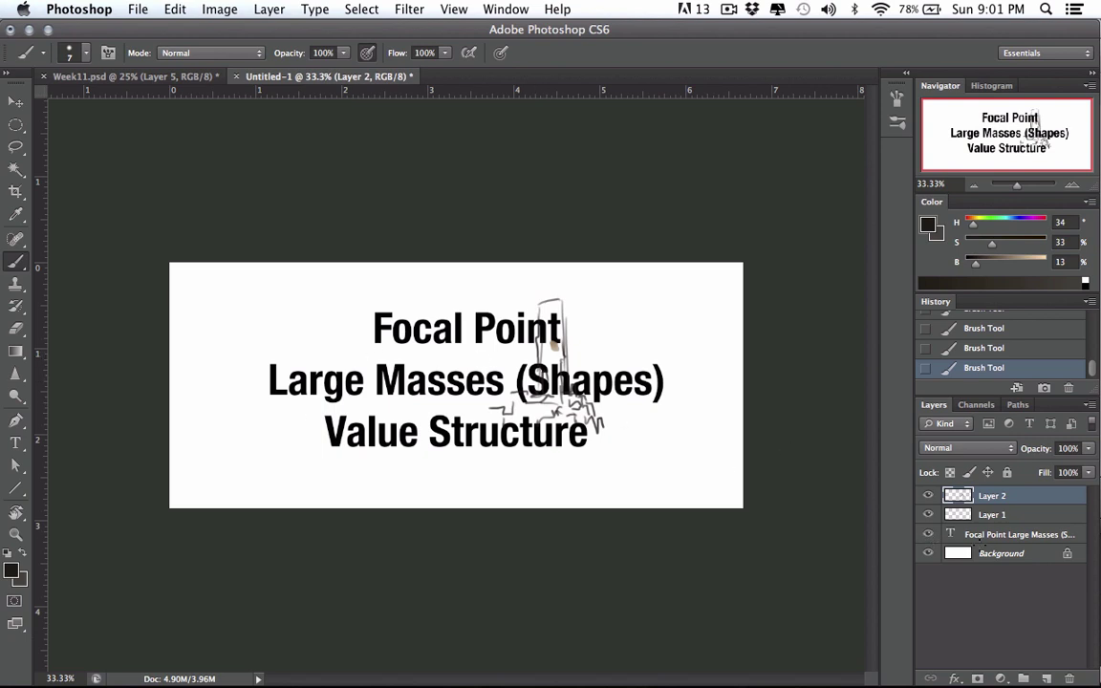
{"action": "left_click", "coordinate": [927, 535]}
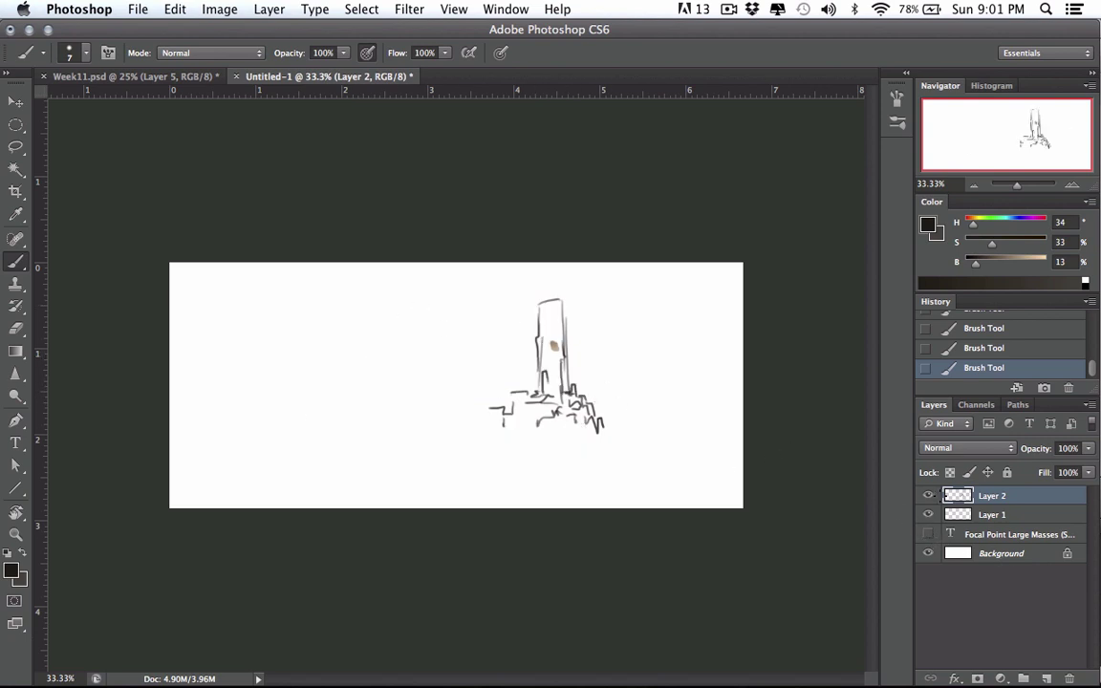
On a new layer above the tower sketch, outline large cloud masses sloping from the upper left toward the tower's base
{"action": "left_click", "coordinate": [1046, 677]}
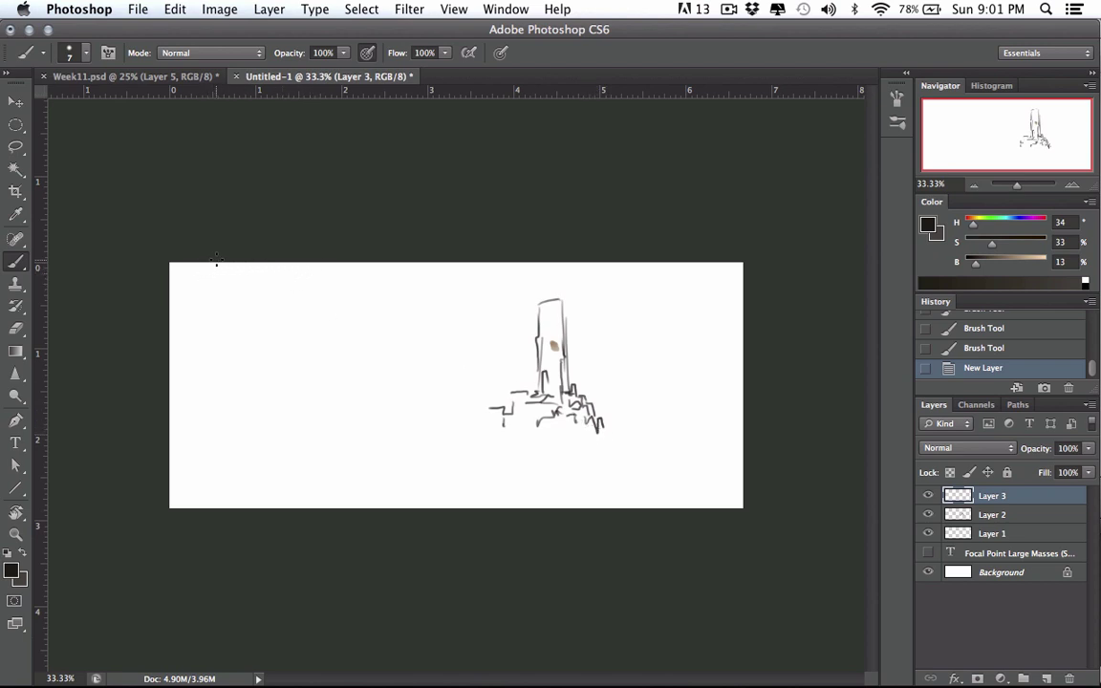
{"action": "mouse_move", "coordinate": [232, 261]}
{"action": "left_mouse_down"}
{"action": "mouse_move", "coordinate": [238, 300]}
{"action": "mouse_move", "coordinate": [271, 296]}
{"action": "mouse_move", "coordinate": [298, 335]}
{"action": "mouse_move", "coordinate": [327, 319]}
{"action": "mouse_move", "coordinate": [329, 305]}
{"action": "mouse_move", "coordinate": [369, 356]}
{"action": "mouse_move", "coordinate": [393, 351]}
{"action": "mouse_move", "coordinate": [495, 387]}
{"action": "left_mouse_up"}
{"action": "mouse_move", "coordinate": [392, 264]}
{"action": "left_mouse_down"}
{"action": "mouse_move", "coordinate": [434, 320]}
{"action": "mouse_move", "coordinate": [427, 335]}
{"action": "mouse_move", "coordinate": [485, 378]}
{"action": "mouse_move", "coordinate": [409, 377]}
{"action": "mouse_move", "coordinate": [393, 366]}
{"action": "mouse_move", "coordinate": [480, 392]}
{"action": "left_mouse_up"}
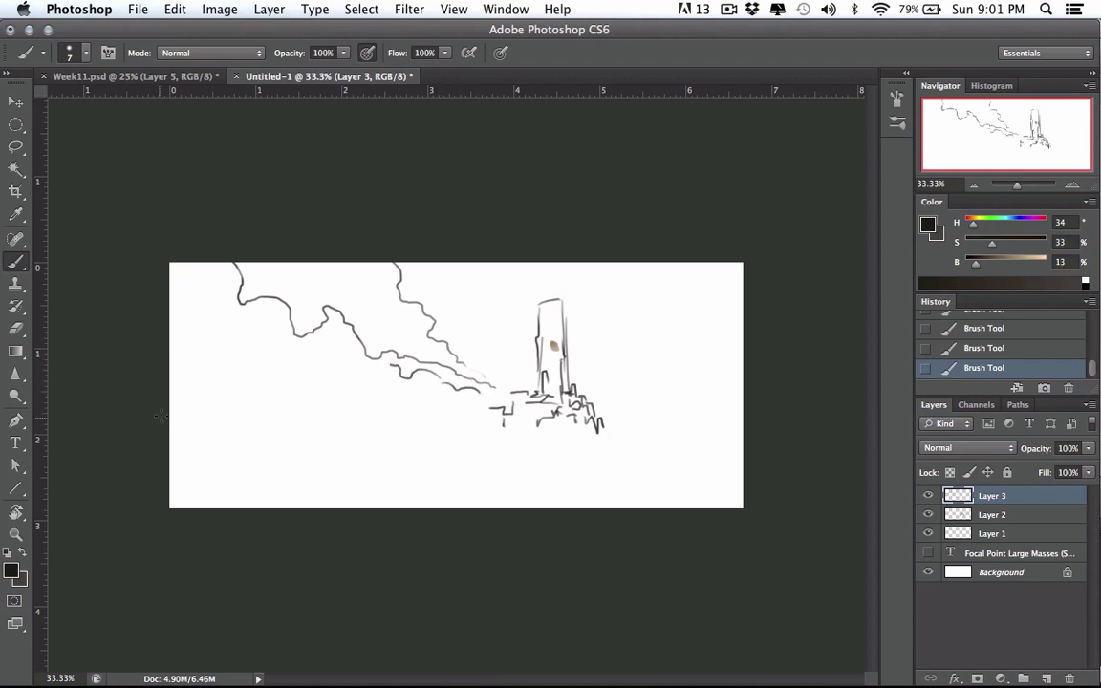
Sketch the left horizon line, a winding path leading to the tower and the cliff edge descending to its right
{"action": "left_click_drag", "start_coordinate": [170, 417], "coordinate": [315, 413]}
{"action": "mouse_move", "coordinate": [503, 399]}
{"action": "left_mouse_down"}
{"action": "mouse_move", "coordinate": [504, 413]}
{"action": "mouse_move", "coordinate": [465, 426]}
{"action": "left_mouse_up"}
{"action": "mouse_move", "coordinate": [616, 508]}
{"action": "left_mouse_down"}
{"action": "mouse_move", "coordinate": [529, 487]}
{"action": "mouse_move", "coordinate": [452, 449]}
{"action": "mouse_move", "coordinate": [526, 442]}
{"action": "mouse_move", "coordinate": [555, 421]}
{"action": "mouse_move", "coordinate": [636, 457]}
{"action": "mouse_move", "coordinate": [659, 508]}
{"action": "left_mouse_up"}
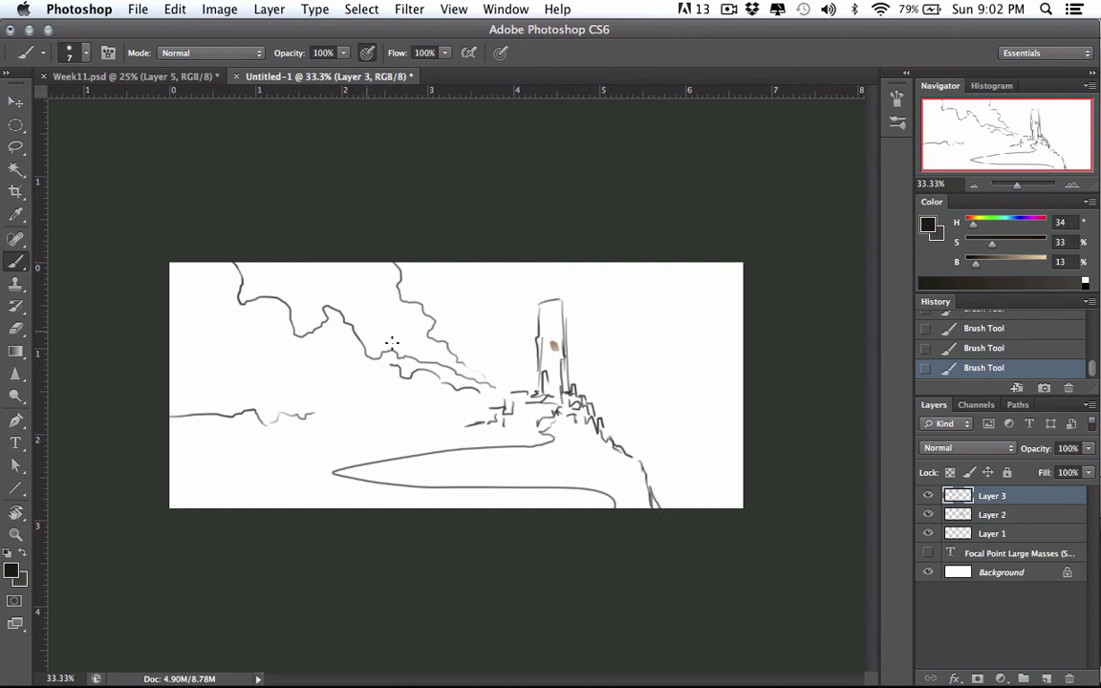
Draw the hills left of the tower, short shoreline strokes and the foreground bank at the lower left
{"action": "mouse_move", "coordinate": [498, 409]}
{"action": "left_mouse_down"}
{"action": "mouse_move", "coordinate": [437, 421]}
{"action": "mouse_move", "coordinate": [368, 372]}
{"action": "mouse_move", "coordinate": [339, 417]}
{"action": "mouse_move", "coordinate": [310, 407]}
{"action": "left_mouse_up"}
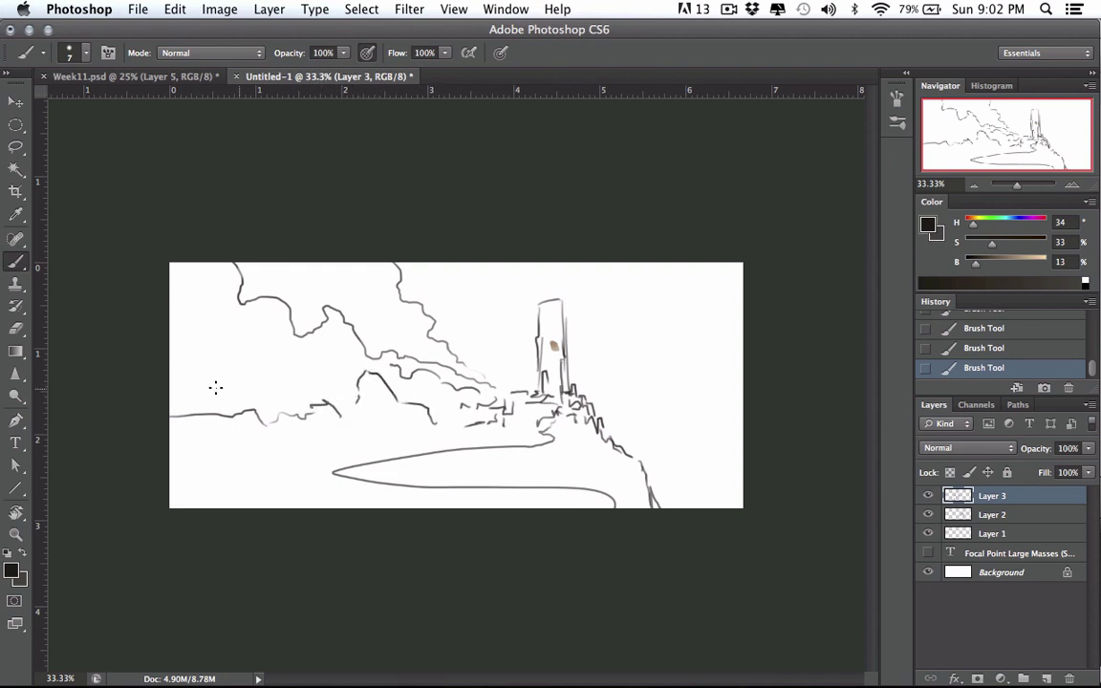
{"action": "left_click_drag", "start_coordinate": [235, 430], "coordinate": [215, 431]}
{"action": "mouse_move", "coordinate": [200, 433]}
{"action": "left_mouse_down"}
{"action": "mouse_move", "coordinate": [138, 432]}
{"action": "mouse_move", "coordinate": [182, 434]}
{"action": "left_mouse_up"}
{"action": "mouse_move", "coordinate": [239, 507]}
{"action": "left_mouse_down"}
{"action": "mouse_move", "coordinate": [311, 460]}
{"action": "mouse_move", "coordinate": [422, 441]}
{"action": "left_mouse_up"}
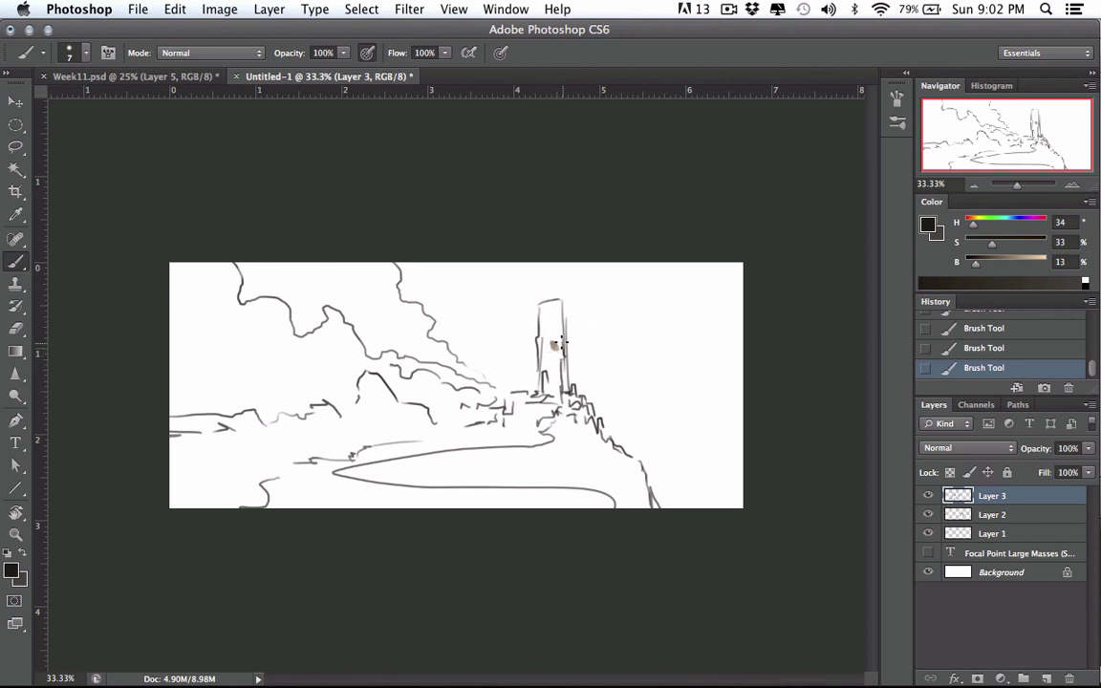
Erase stray marks near the tower and touch up the small lines where the path meets its base
{"action": "key", "text": "e"}
{"action": "left_click_drag", "start_coordinate": [545, 344], "coordinate": [562, 347]}
{"action": "key", "text": "b"}
{"action": "left_click_drag", "start_coordinate": [554, 413], "coordinate": [564, 410]}
Redraw the path's lower bend so it ends farther left, and add rough vertical cliff lines below the tower
{"action": "key", "text": "e"}
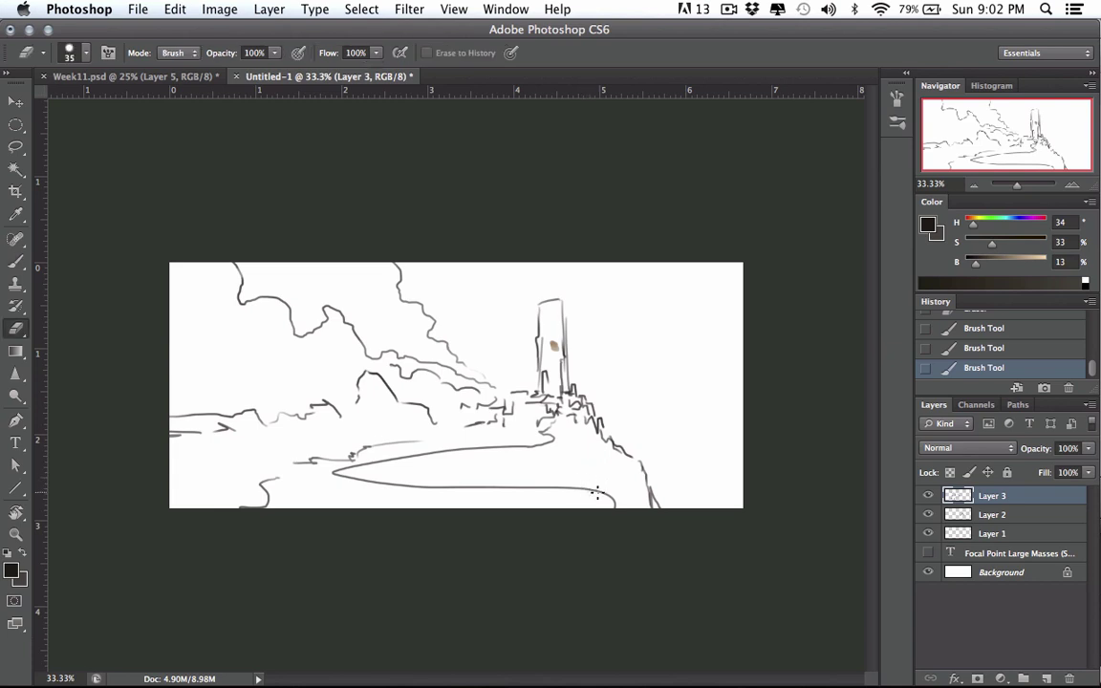
{"action": "mouse_move", "coordinate": [599, 491]}
{"action": "left_mouse_down"}
{"action": "mouse_move", "coordinate": [373, 487]}
{"action": "mouse_move", "coordinate": [343, 476]}
{"action": "mouse_move", "coordinate": [485, 507]}
{"action": "left_mouse_up"}
{"action": "key", "text": "b"}
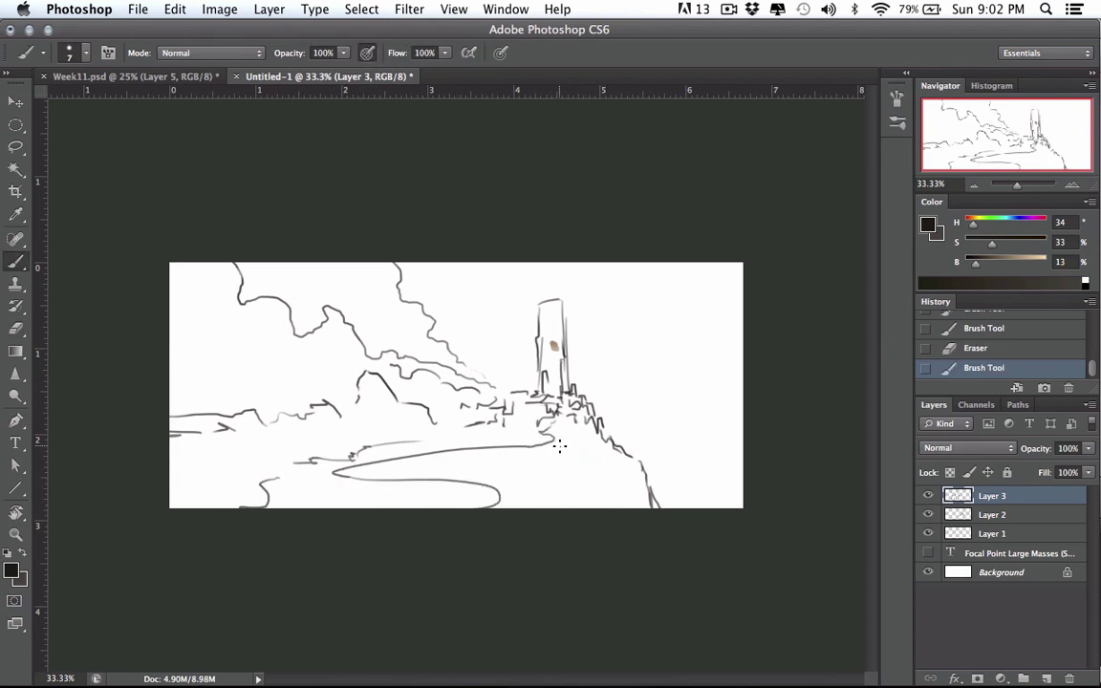
{"action": "mouse_move", "coordinate": [560, 445]}
{"action": "left_mouse_down"}
{"action": "mouse_move", "coordinate": [556, 478]}
{"action": "mouse_move", "coordinate": [566, 431]}
{"action": "mouse_move", "coordinate": [574, 508]}
{"action": "left_mouse_up"}
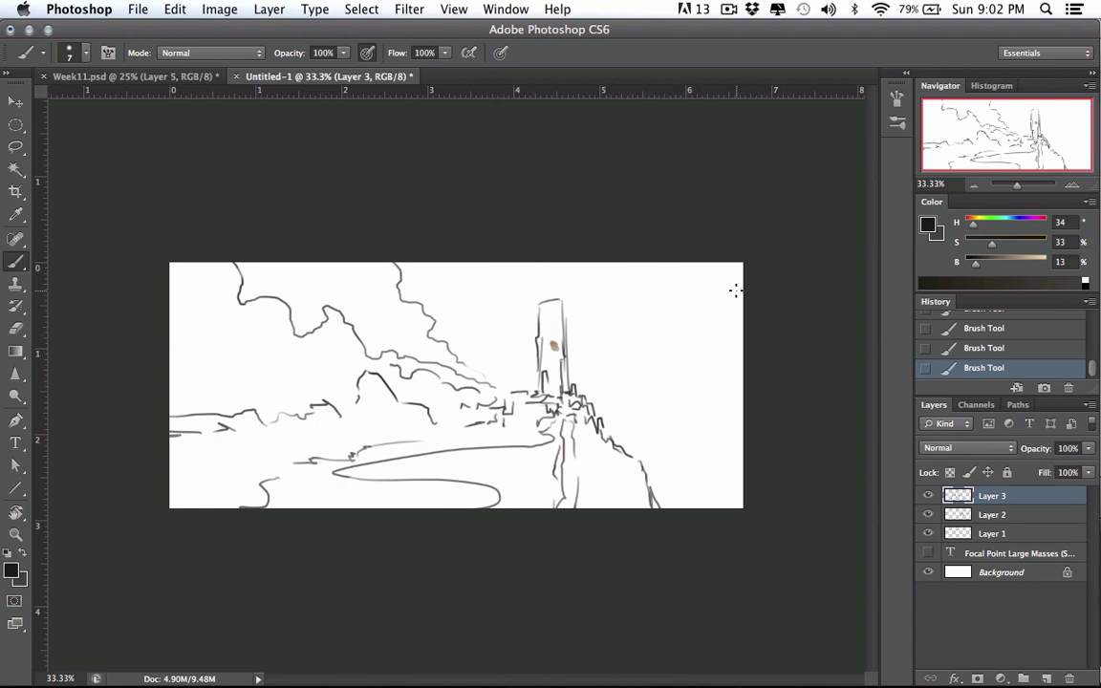
Sketch the cloud mass, distant land and shore lines to the right of the tower
{"action": "mouse_move", "coordinate": [743, 278]}
{"action": "left_mouse_down"}
{"action": "mouse_move", "coordinate": [686, 310]}
{"action": "mouse_move", "coordinate": [667, 345]}
{"action": "mouse_move", "coordinate": [679, 360]}
{"action": "mouse_move", "coordinate": [583, 367]}
{"action": "mouse_move", "coordinate": [663, 393]}
{"action": "left_mouse_up"}
{"action": "mouse_move", "coordinate": [669, 400]}
{"action": "left_mouse_down"}
{"action": "mouse_move", "coordinate": [708, 399]}
{"action": "mouse_move", "coordinate": [699, 405]}
{"action": "mouse_move", "coordinate": [734, 422]}
{"action": "mouse_move", "coordinate": [643, 405]}
{"action": "left_mouse_up"}
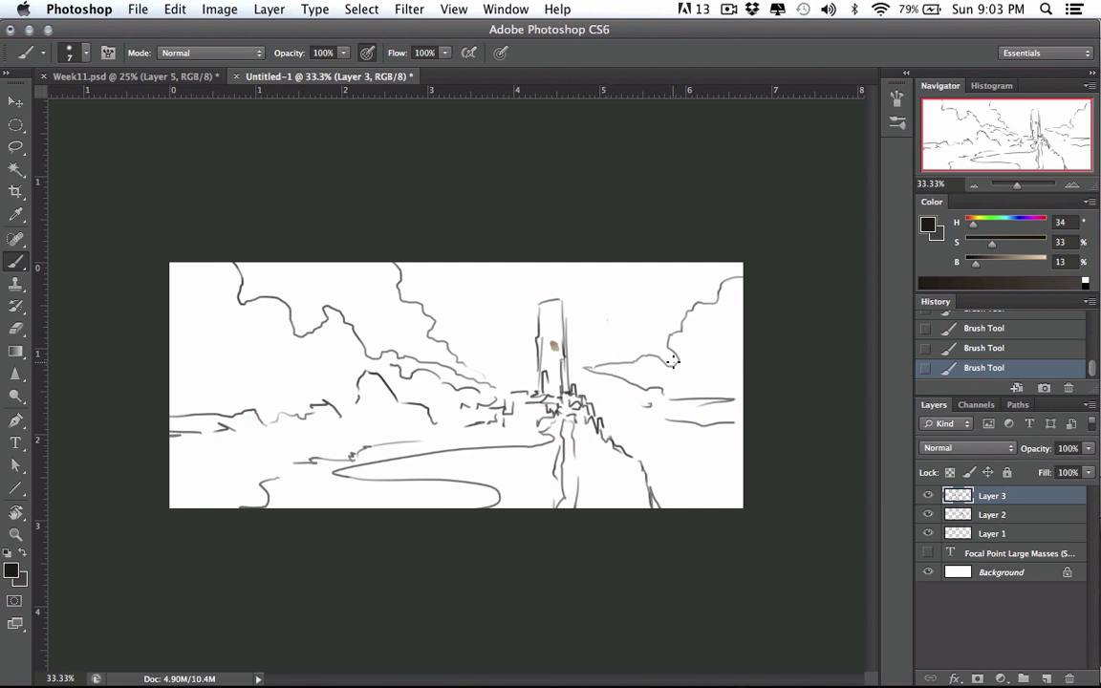
{"action": "mouse_move", "coordinate": [743, 452]}
{"action": "left_mouse_down"}
{"action": "mouse_move", "coordinate": [594, 430]}
{"action": "mouse_move", "coordinate": [607, 417]}
{"action": "mouse_move", "coordinate": [674, 425]}
{"action": "left_mouse_up"}
{"action": "left_click_drag", "start_coordinate": [629, 458], "coordinate": [647, 455]}
Add faint distant buildings and light horizon strokes on both sides of the tower's base
{"action": "mouse_move", "coordinate": [607, 405]}
{"action": "left_mouse_down"}
{"action": "mouse_move", "coordinate": [624, 426]}
{"action": "mouse_move", "coordinate": [644, 425]}
{"action": "left_mouse_up"}
{"action": "left_click_drag", "start_coordinate": [505, 380], "coordinate": [491, 383]}
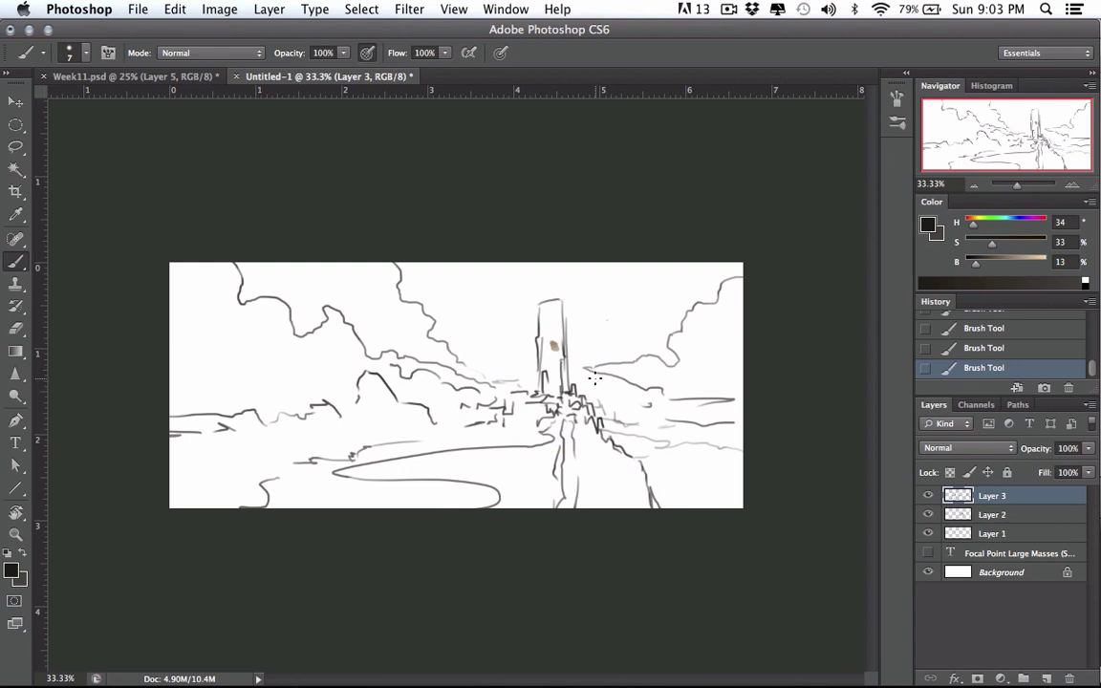
{"action": "mouse_move", "coordinate": [620, 405]}
{"action": "left_mouse_down"}
{"action": "mouse_move", "coordinate": [620, 421]}
{"action": "mouse_move", "coordinate": [604, 392]}
{"action": "left_mouse_up"}
{"action": "mouse_move", "coordinate": [604, 390]}
{"action": "left_mouse_down"}
{"action": "mouse_move", "coordinate": [605, 411]}
{"action": "mouse_move", "coordinate": [635, 413]}
{"action": "mouse_move", "coordinate": [582, 384]}
{"action": "mouse_move", "coordinate": [499, 386]}
{"action": "left_mouse_up"}
Check the sketch against the text layer's notes, hide them again and add a new layer directly above the text layer
{"action": "left_click", "coordinate": [927, 553]}
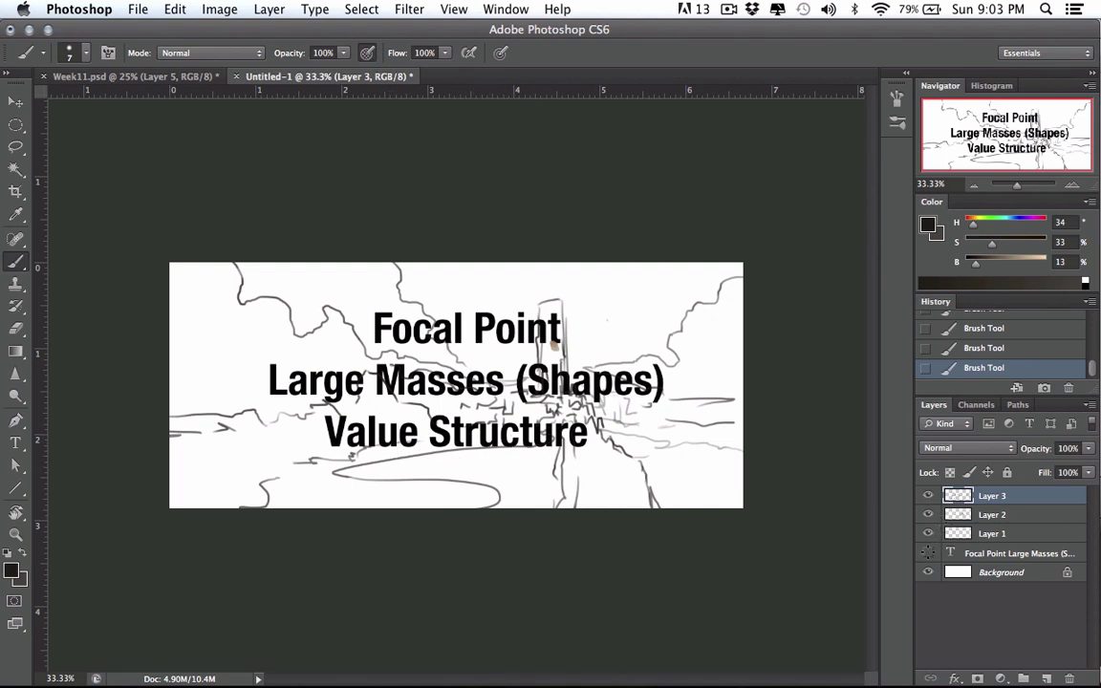
{"action": "left_click", "coordinate": [927, 554]}
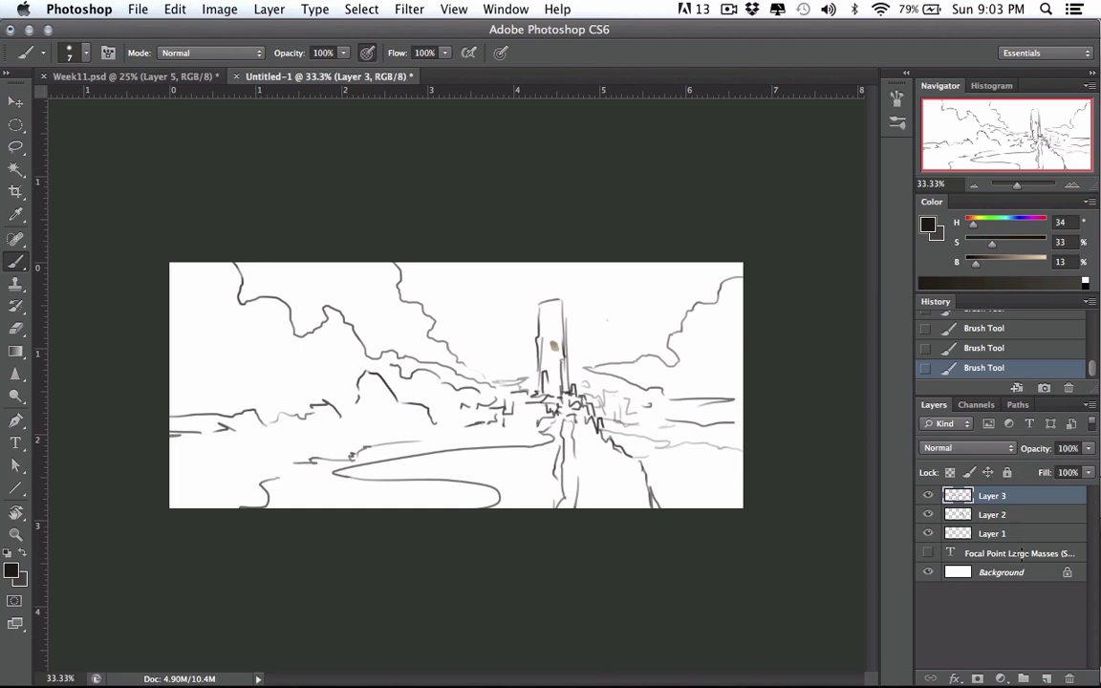
{"action": "left_click", "coordinate": [1021, 553]}
{"action": "left_click", "coordinate": [1046, 679]}
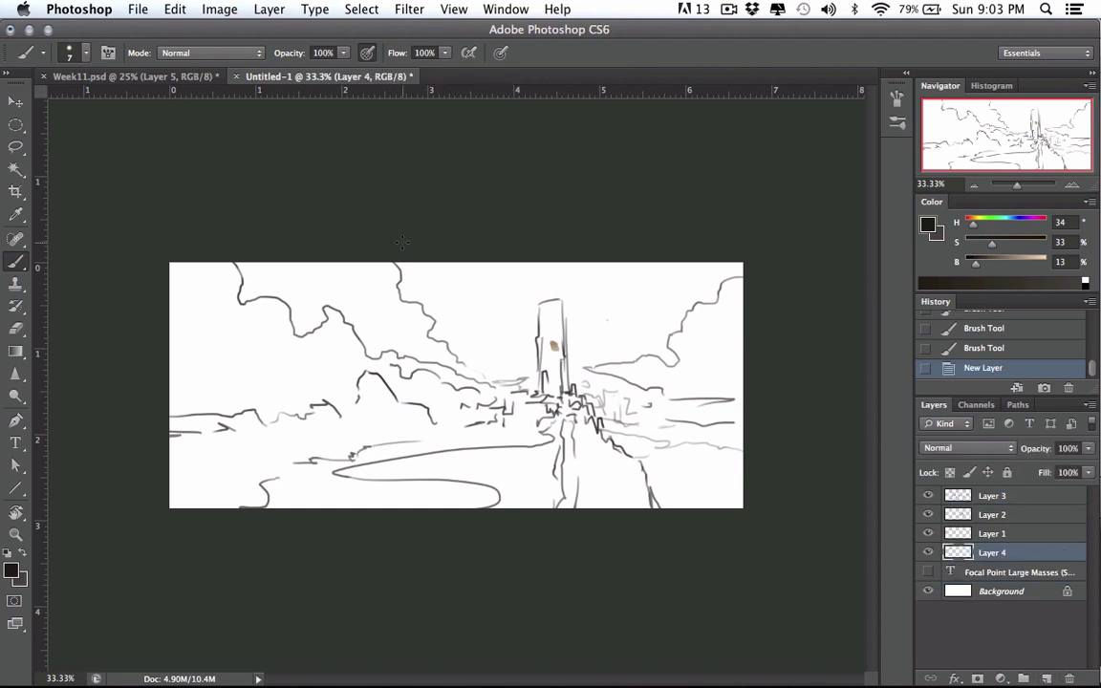
Set the foreground colour to a near-neutral dark grey with 7% saturation and 14% brightness
{"action": "key", "text": "l"}
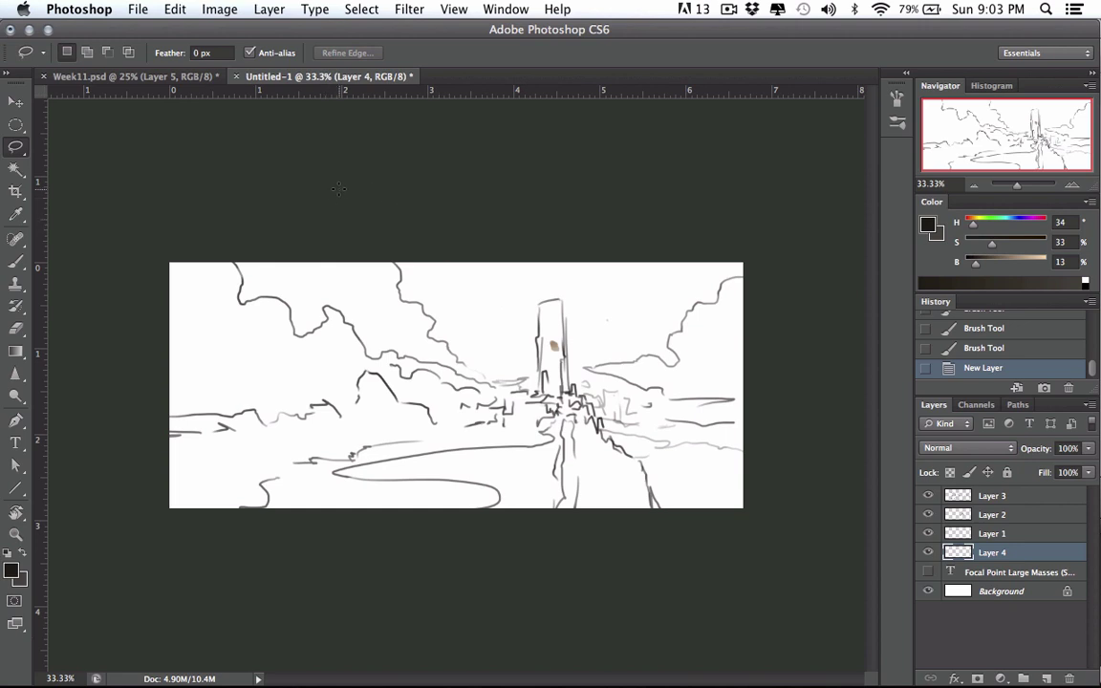
{"action": "key", "text": "b"}
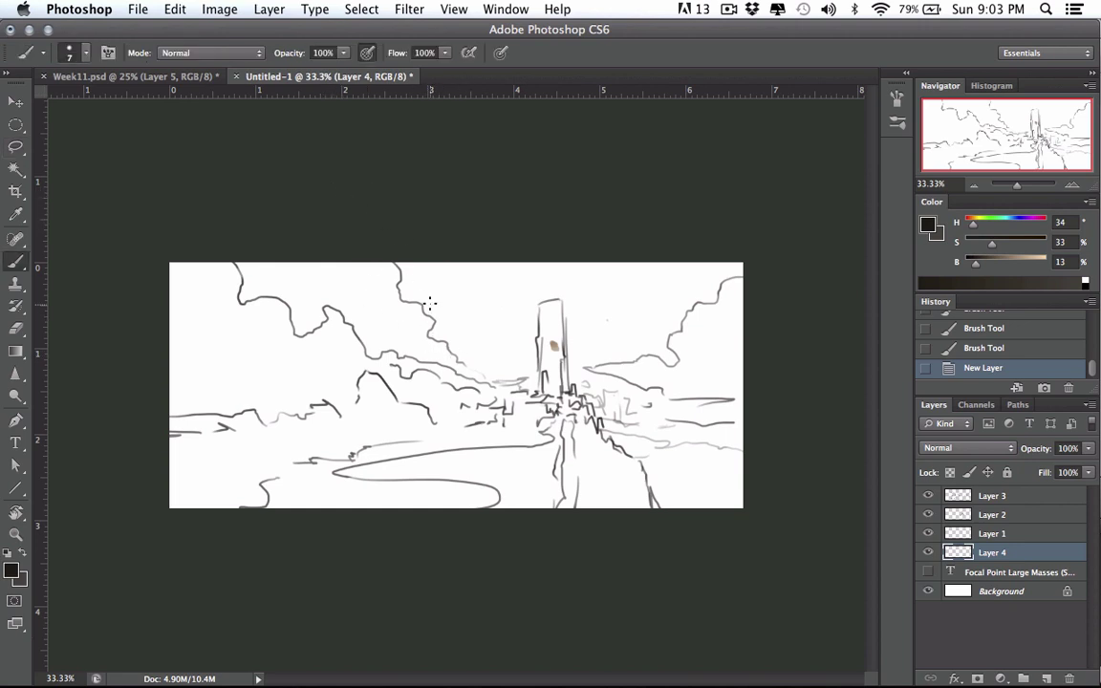
{"action": "key", "text": "super+plus"}
{"action": "left_click_drag", "start_coordinate": [374, 381], "coordinate": [409, 365]}
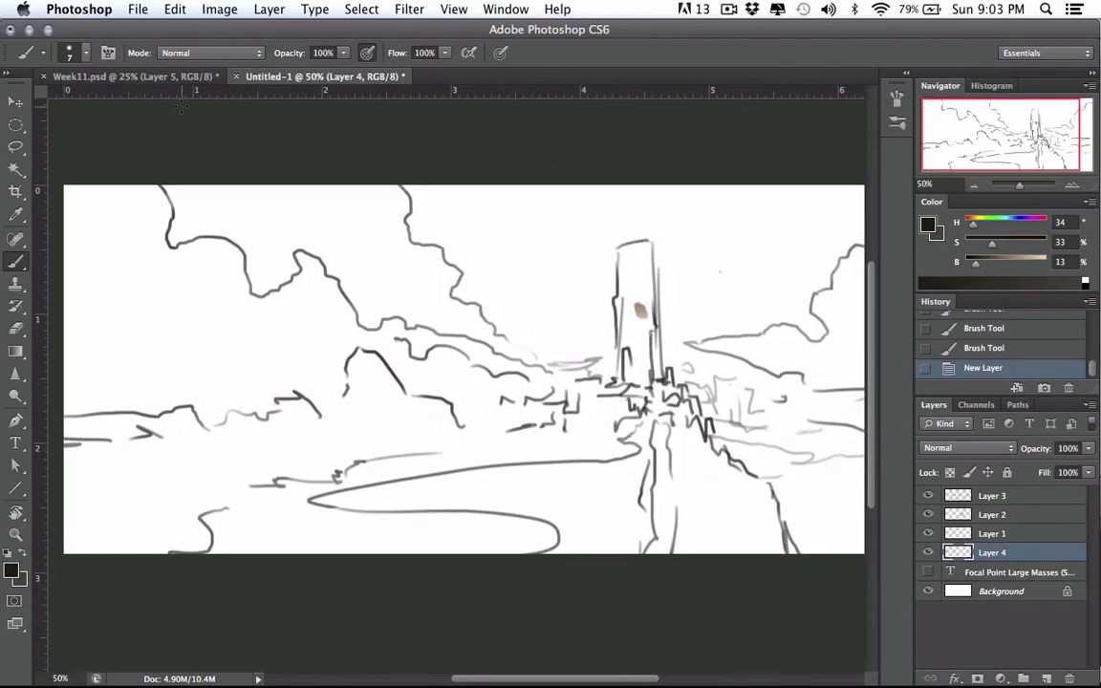
{"action": "left_click_drag", "start_coordinate": [339, 217], "coordinate": [327, 219]}
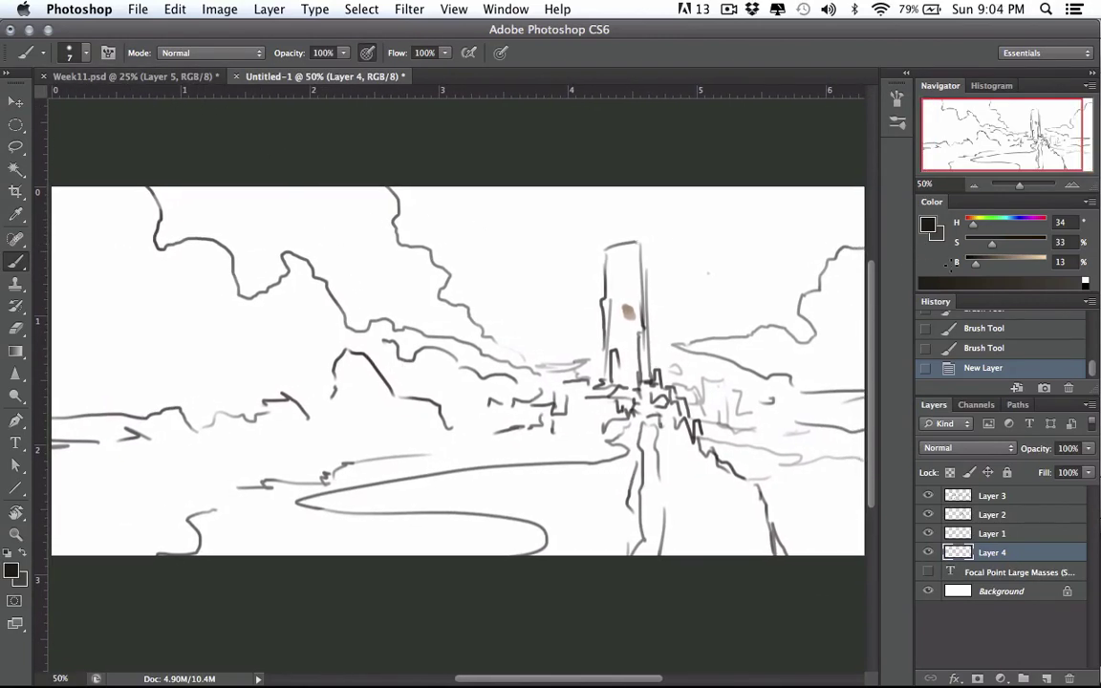
{"action": "left_click_drag", "start_coordinate": [992, 244], "coordinate": [971, 242]}
{"action": "left_click_drag", "start_coordinate": [551, 353], "coordinate": [518, 348]}
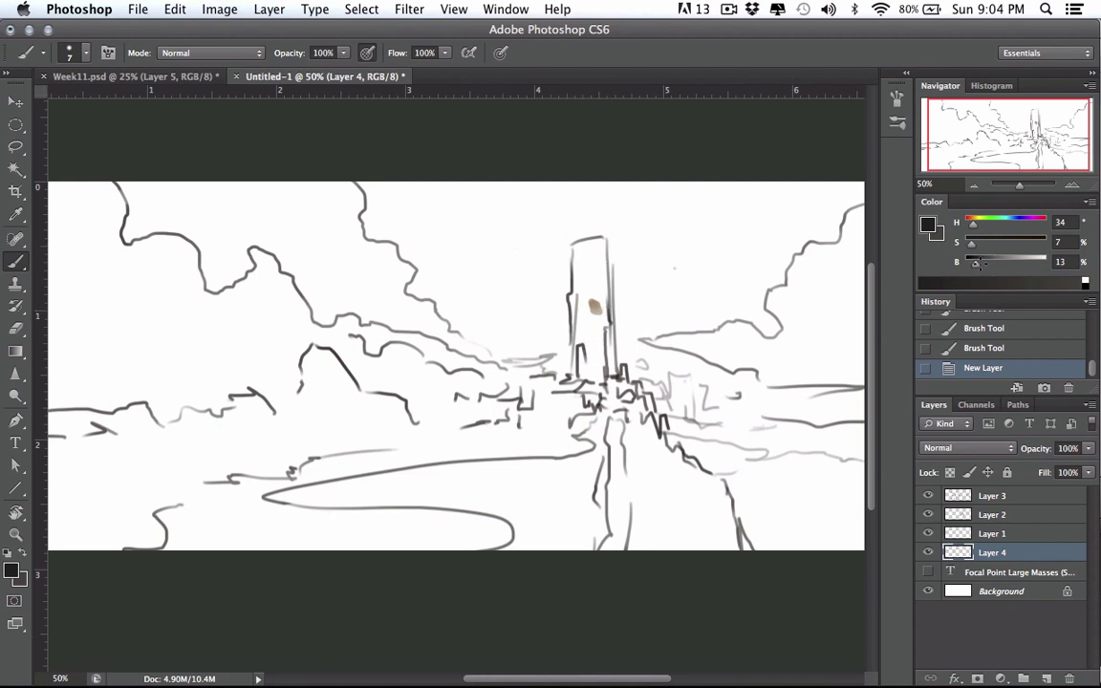
{"action": "left_click_drag", "start_coordinate": [977, 264], "coordinate": [977, 264]}
{"action": "key", "text": "l"}
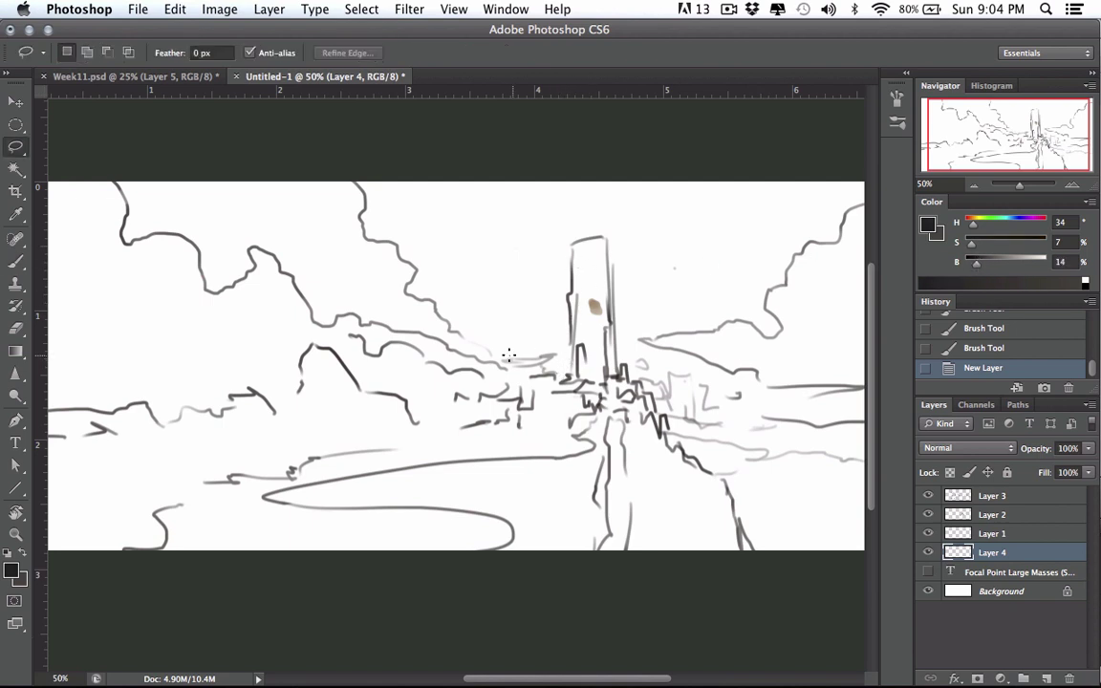
{"action": "mouse_move", "coordinate": [526, 379]}
{"action": "left_mouse_down"}
{"action": "mouse_move", "coordinate": [556, 375]}
{"action": "mouse_move", "coordinate": [540, 381]}
{"action": "left_mouse_up"}
{"action": "key", "text": "super+d"}
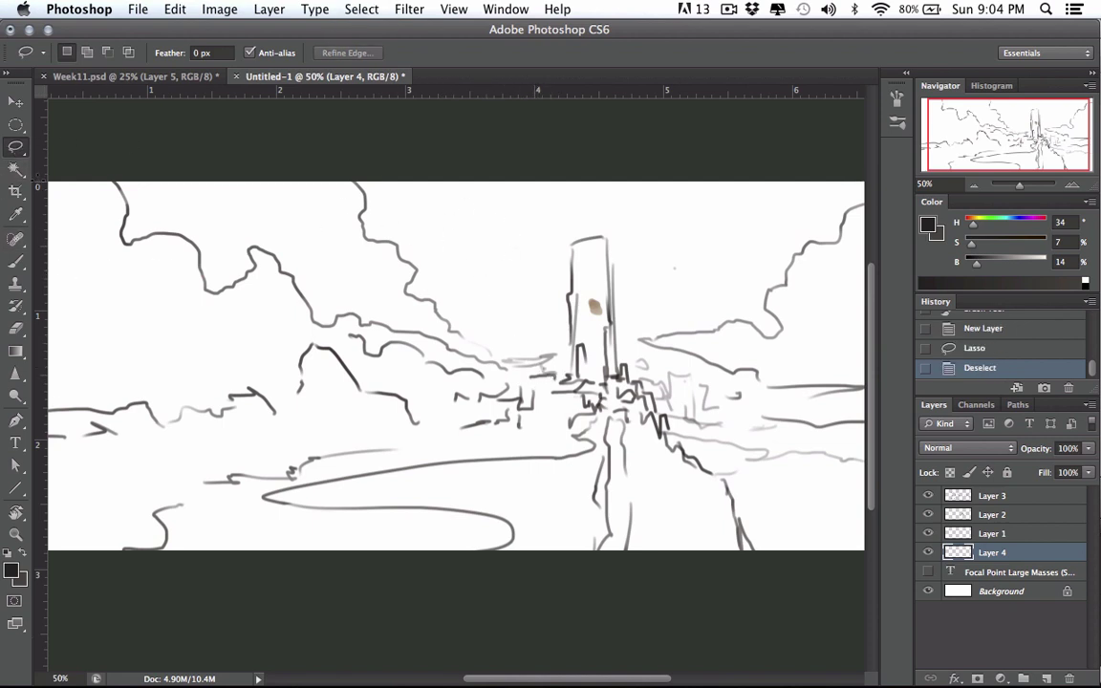
Lasso a selection around the tower and the rocky mass at its base
{"action": "left_click", "coordinate": [17, 151]}
{"action": "mouse_move", "coordinate": [544, 372]}
{"action": "left_mouse_down"}
{"action": "mouse_move", "coordinate": [571, 239]}
{"action": "mouse_move", "coordinate": [607, 235]}
{"action": "mouse_move", "coordinate": [615, 368]}
{"action": "mouse_move", "coordinate": [625, 364]}
{"action": "mouse_move", "coordinate": [654, 395]}
{"action": "mouse_move", "coordinate": [676, 454]}
{"action": "mouse_move", "coordinate": [633, 468]}
{"action": "mouse_move", "coordinate": [598, 460]}
{"action": "mouse_move", "coordinate": [488, 394]}
{"action": "mouse_move", "coordinate": [541, 371]}
{"action": "left_mouse_up"}
{"action": "key", "text": "b"}
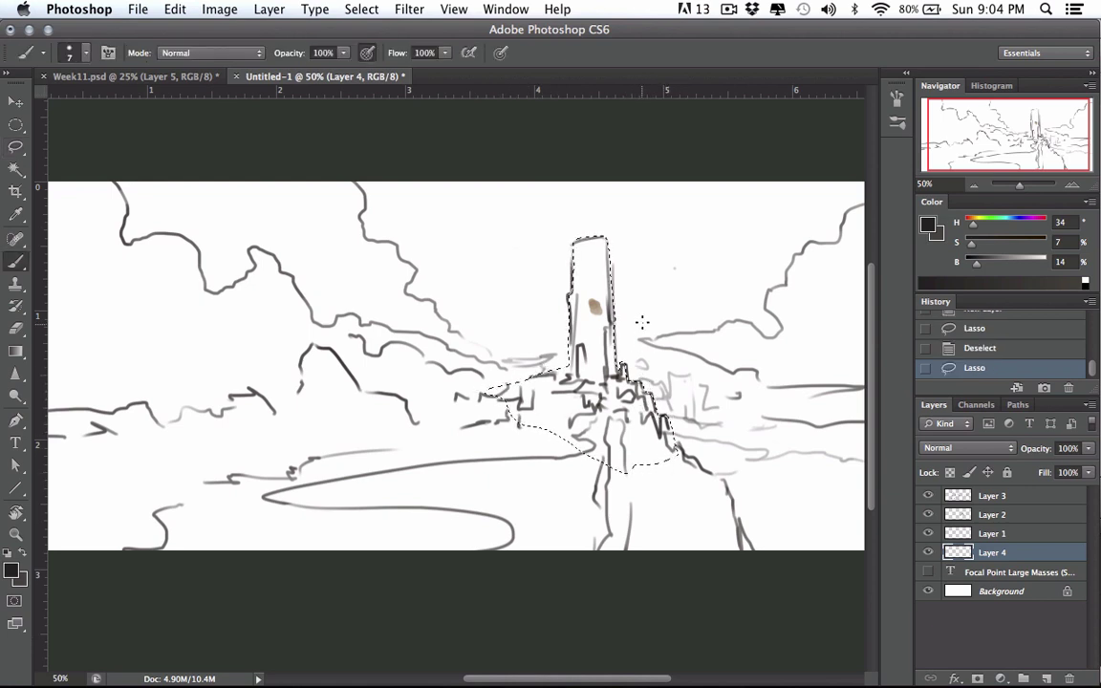
Move Layer 3, Layer 2 and Layer 1 into a new group above Layer 4, collapse it and toggle its visibility off and on
{"action": "left_click", "coordinate": [994, 497]}
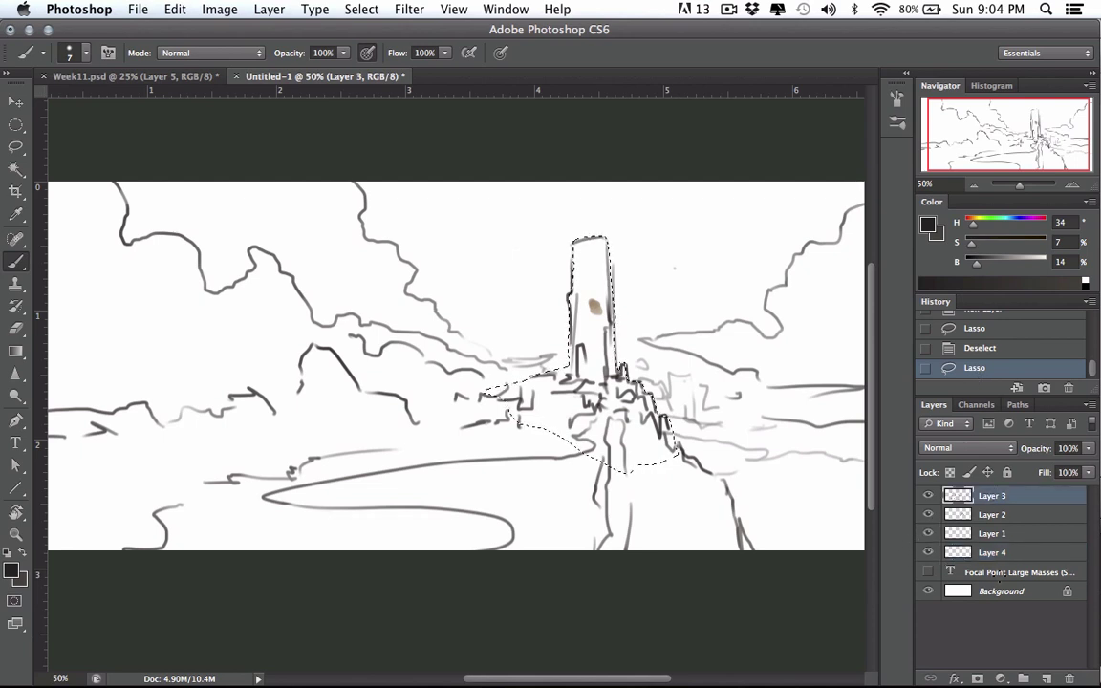
{"action": "left_click", "coordinate": [1023, 678]}
{"action": "left_click", "coordinate": [1001, 516]}
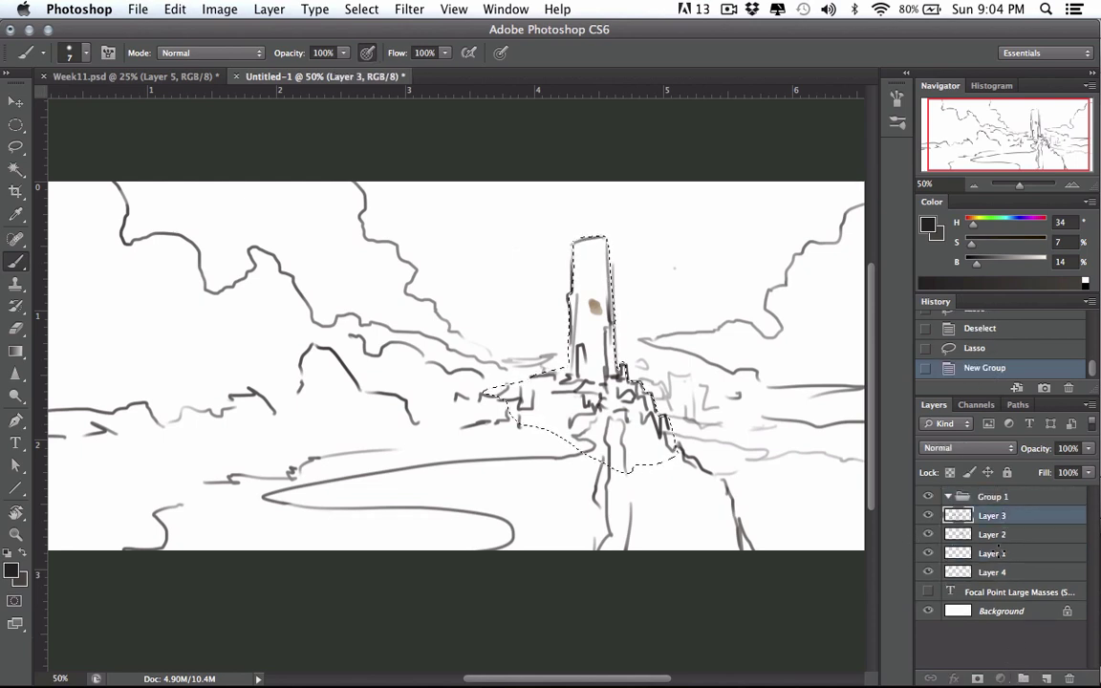
{"action": "left_click", "coordinate": [1000, 554], "text": "shift"}
{"action": "left_click_drag", "start_coordinate": [1008, 519], "coordinate": [1004, 498]}
{"action": "left_click", "coordinate": [948, 497]}
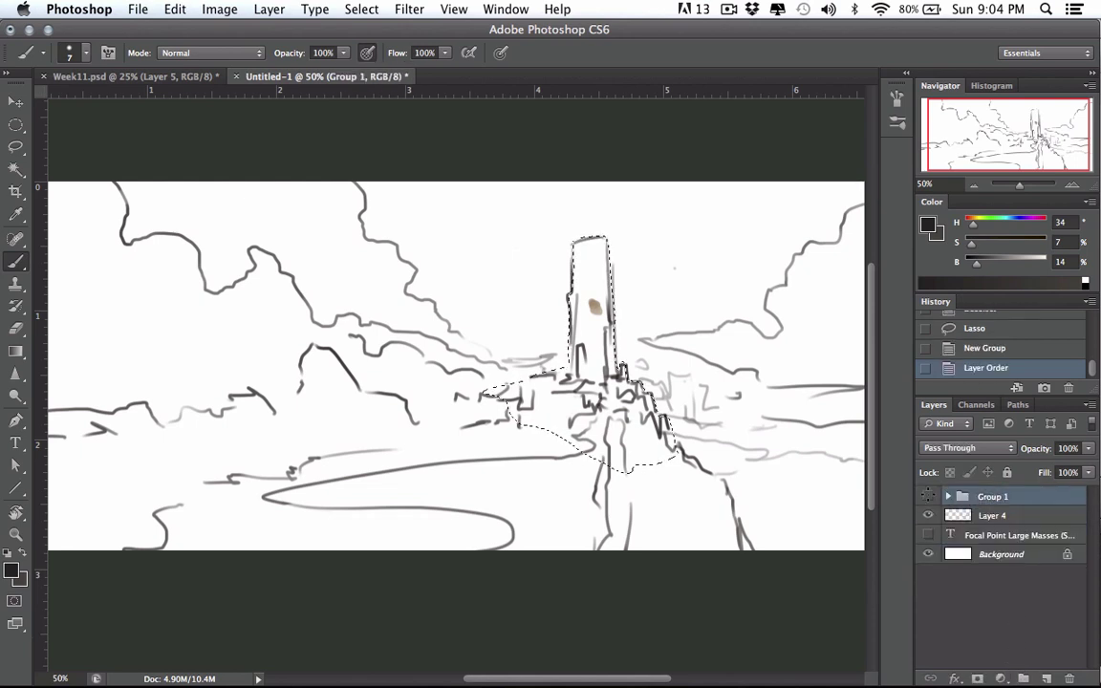
{"action": "left_click", "coordinate": [928, 497]}
{"action": "left_click", "coordinate": [928, 497]}
Block in the selected tower and its base on Layer 4 with dark grey strokes at brush size 90
{"action": "left_click", "coordinate": [978, 522]}
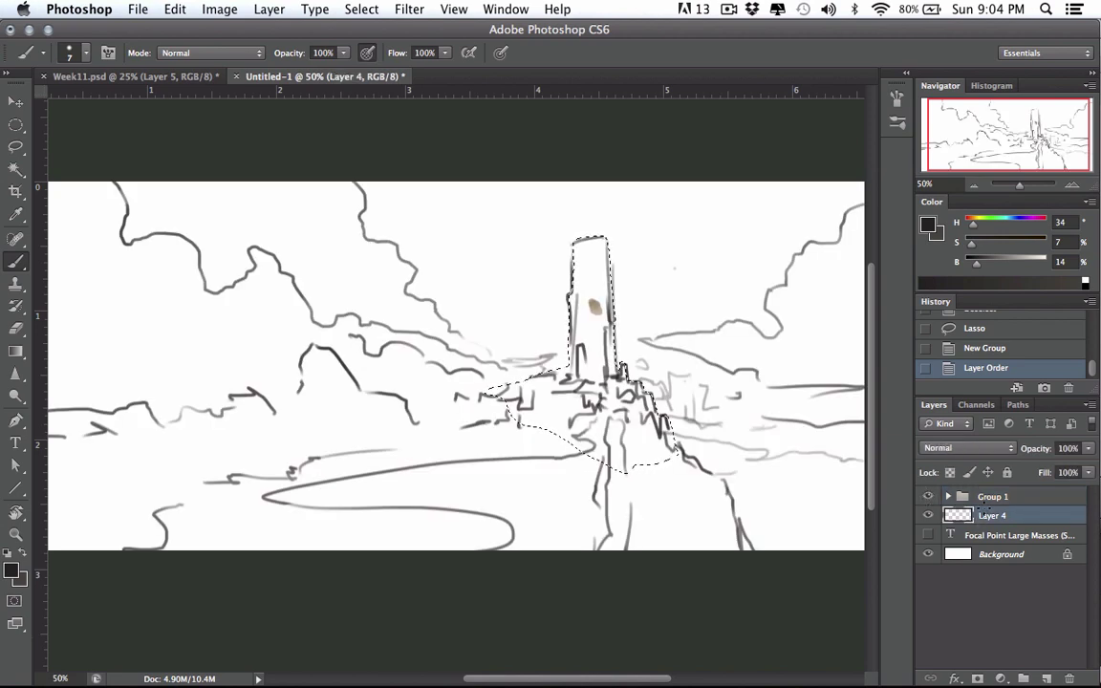
{"action": "key", "text": "bracketright"}
{"action": "key", "text": "bracketright"}
{"action": "key", "text": "bracketright"}
{"action": "key", "text": "bracketright"}
{"action": "key", "text": "bracketright"}
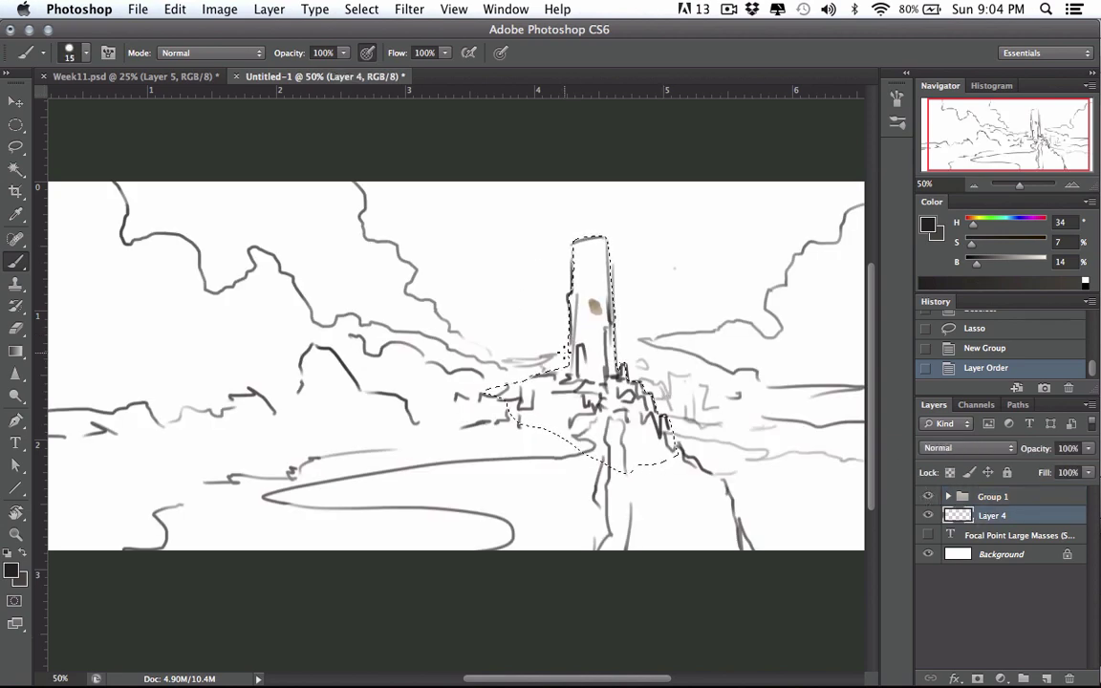
{"action": "key", "text": "bracketright"}
{"action": "key", "text": "bracketright"}
{"action": "key", "text": "bracketright"}
{"action": "left_click_drag", "start_coordinate": [579, 218], "coordinate": [672, 483]}
{"action": "left_click_drag", "start_coordinate": [566, 262], "coordinate": [647, 466]}
{"action": "left_click_drag", "start_coordinate": [565, 298], "coordinate": [604, 463]}
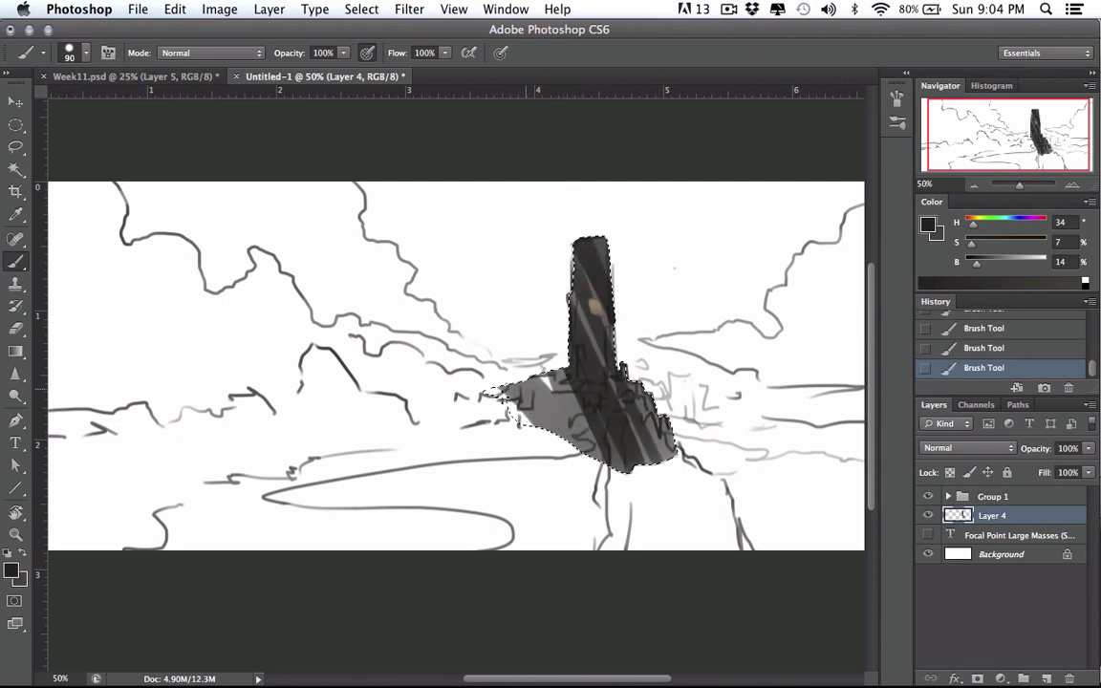
{"action": "left_click_drag", "start_coordinate": [527, 389], "coordinate": [504, 406]}
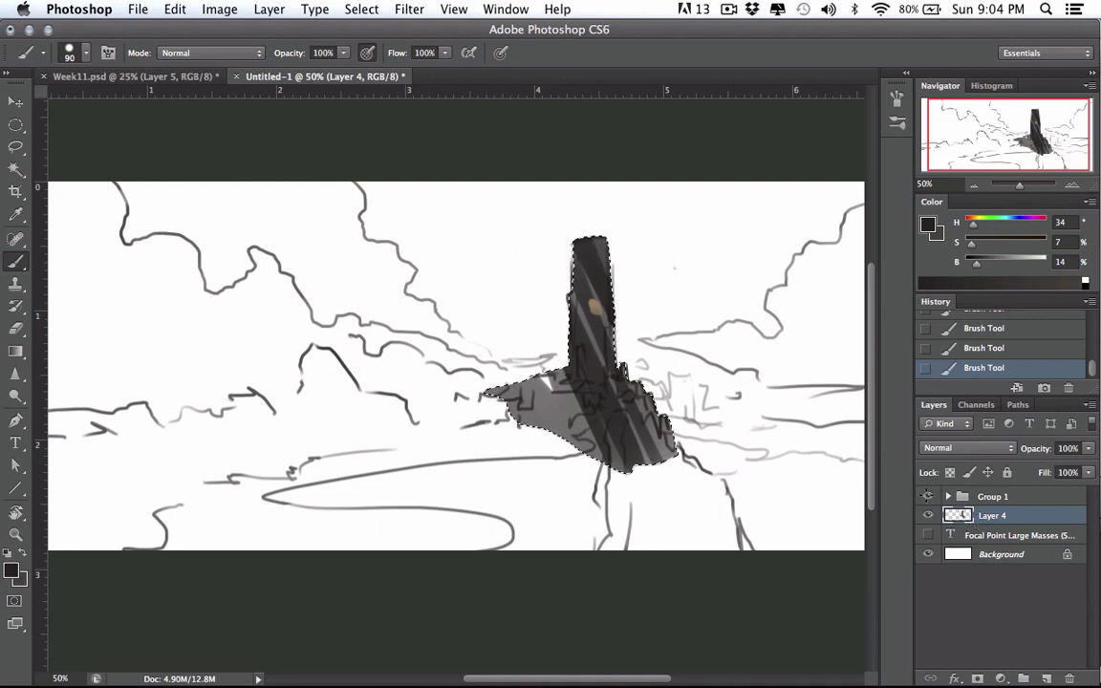
Hide the brown spot on the tower through the layers inside Group 1, collapse the group and make Layer 4 active again
{"action": "left_click", "coordinate": [947, 496]}
{"action": "left_click", "coordinate": [976, 517]}
{"action": "left_click", "coordinate": [979, 535]}
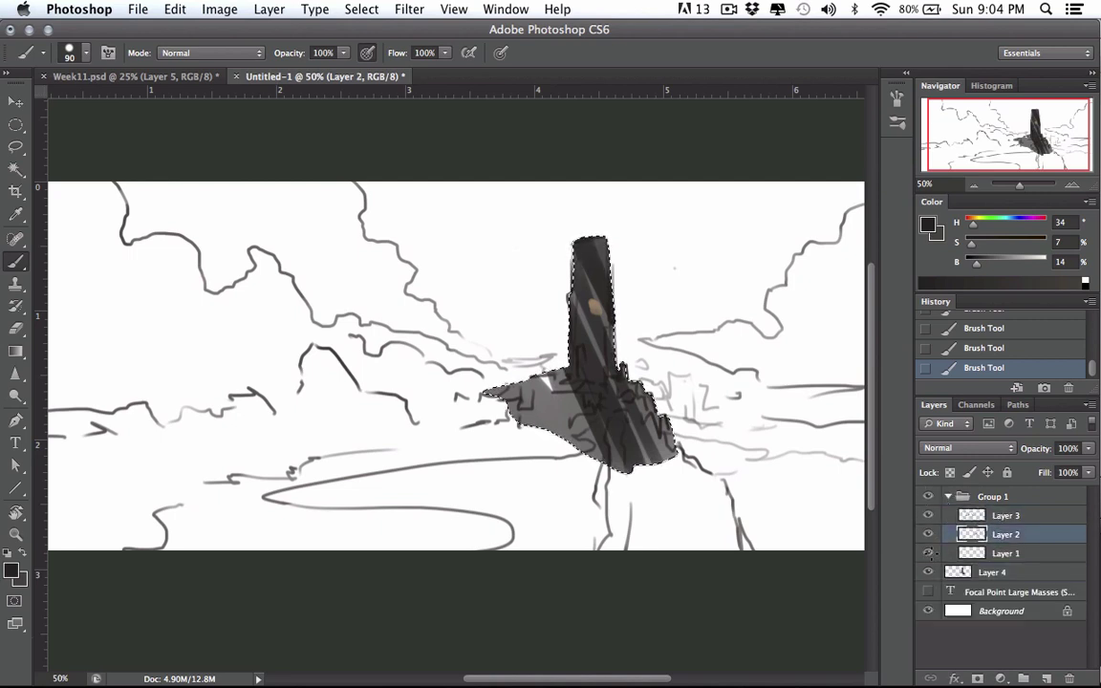
{"action": "left_click", "coordinate": [947, 496]}
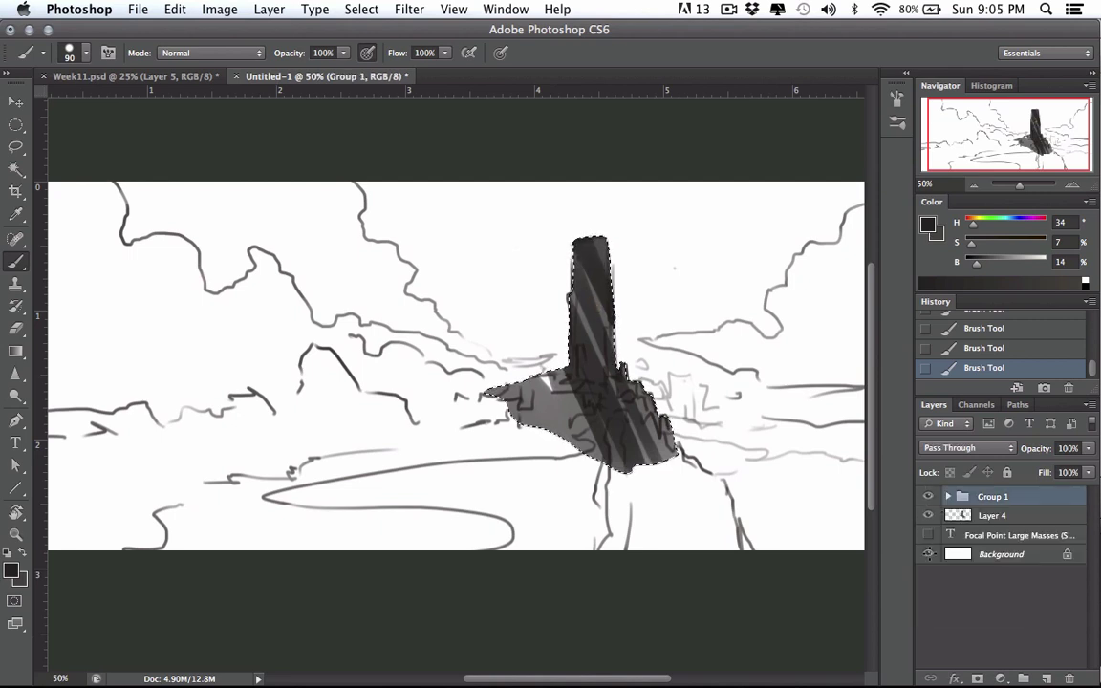
{"action": "left_click", "coordinate": [986, 512]}
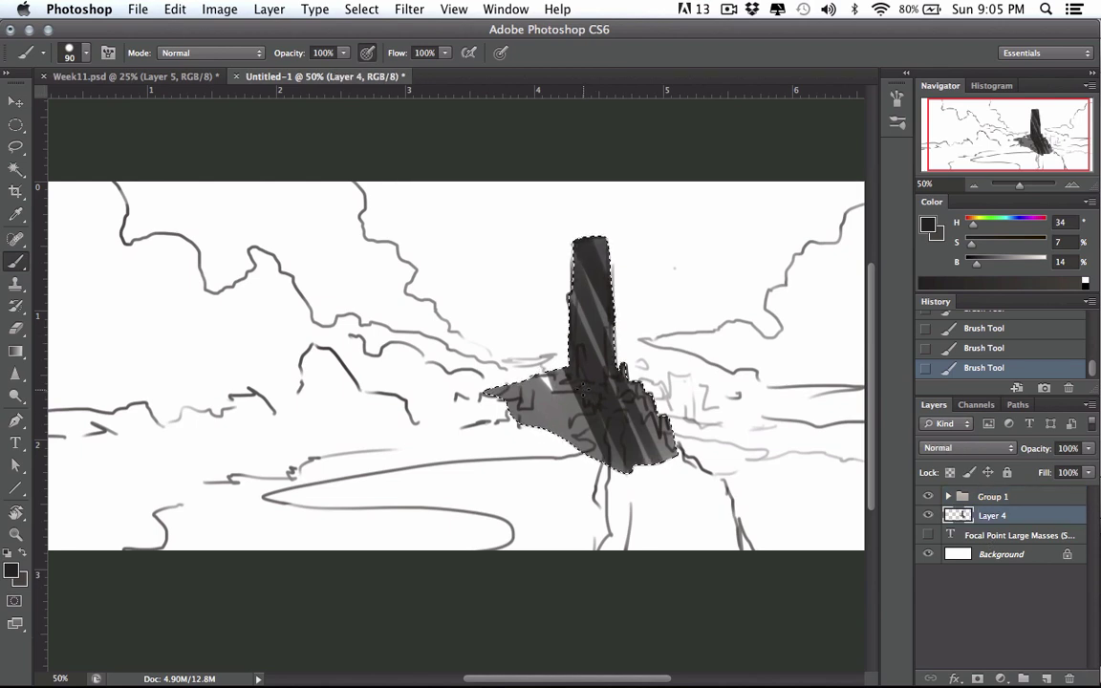
Sample mid greys from the painted area and even out the streaks across the tower and its base
{"action": "left_click", "coordinate": [585, 323], "text": "alt"}
{"action": "mouse_move", "coordinate": [589, 251]}
{"action": "left_mouse_down"}
{"action": "mouse_move", "coordinate": [580, 320]}
{"action": "mouse_move", "coordinate": [589, 495]}
{"action": "left_mouse_up"}
{"action": "left_click_drag", "start_coordinate": [632, 446], "coordinate": [648, 469]}
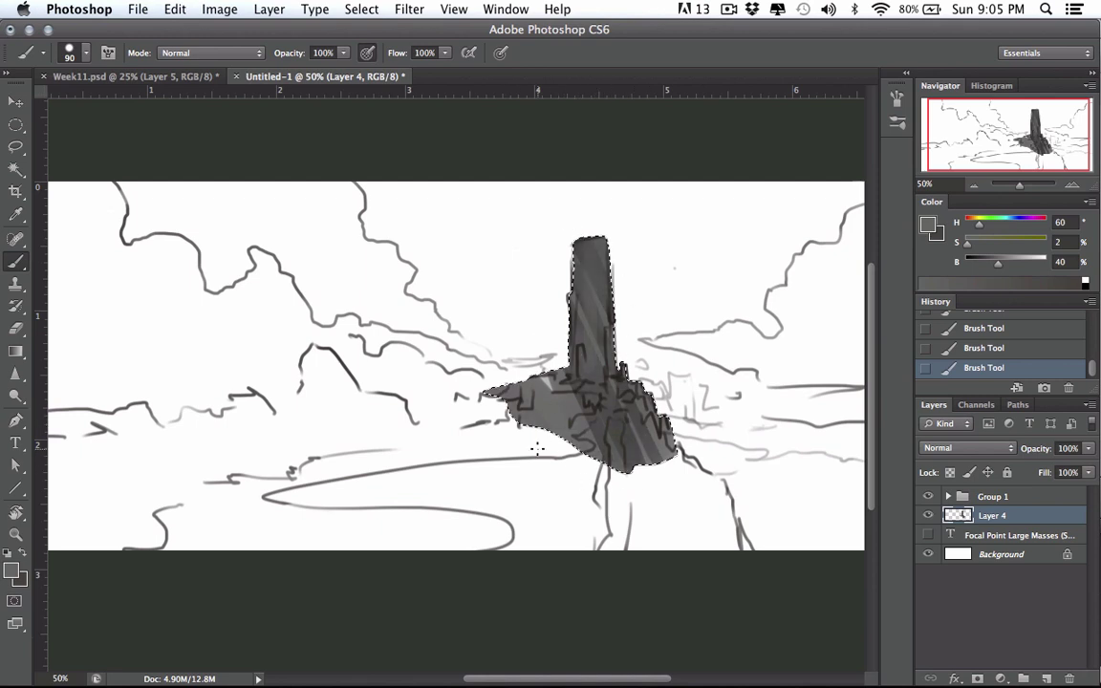
{"action": "left_click", "coordinate": [535, 402], "text": "alt"}
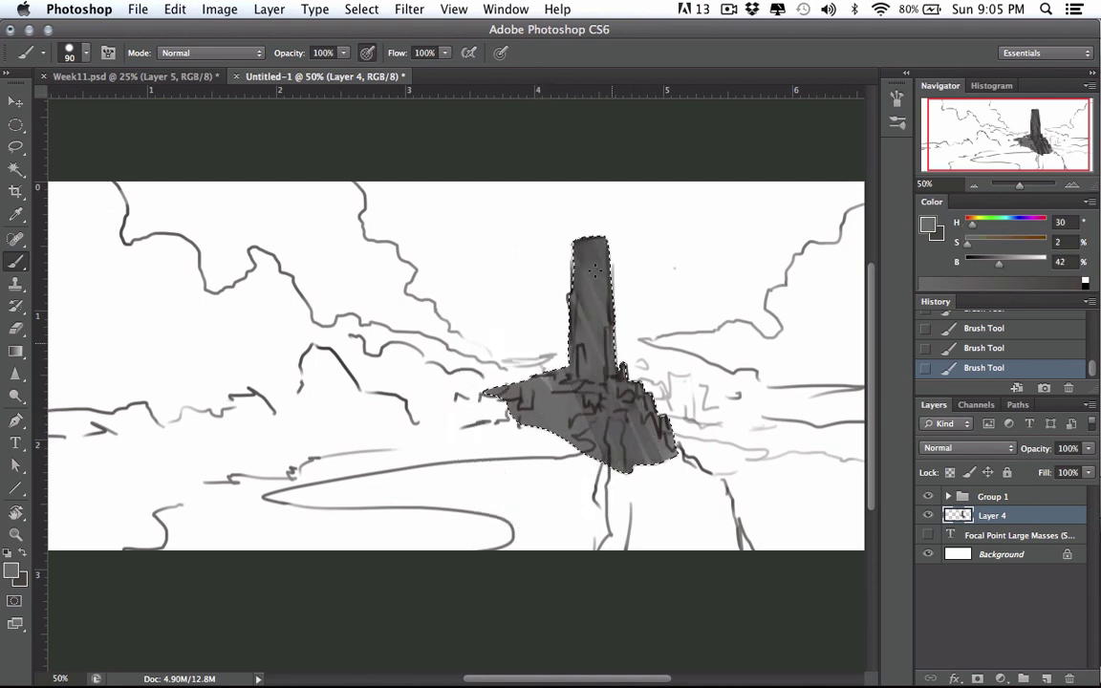
{"action": "left_click_drag", "start_coordinate": [595, 271], "coordinate": [582, 390]}
{"action": "left_click", "coordinate": [583, 352], "text": "alt"}
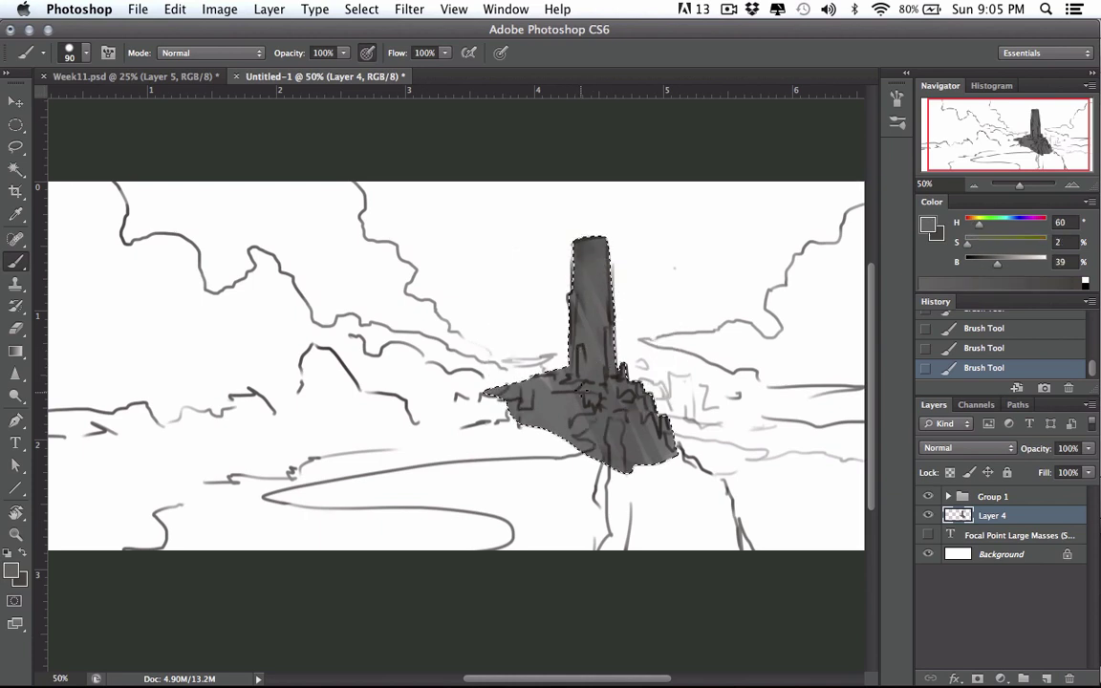
Darken the lower tower and its base with a sampled dark brown-grey, reducing the brush to 60, and drop the selection
{"action": "left_click", "coordinate": [590, 382], "text": "alt"}
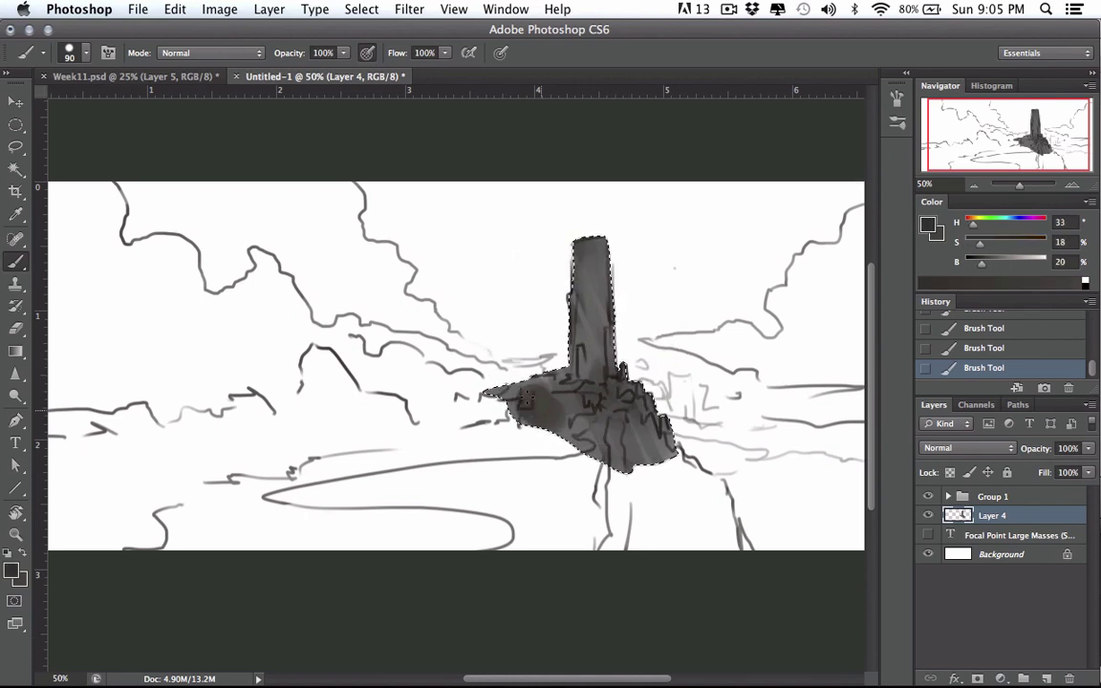
{"action": "left_click_drag", "start_coordinate": [527, 399], "coordinate": [595, 344]}
{"action": "key", "text": "bracketleft"}
{"action": "key", "text": "bracketleft"}
{"action": "key", "text": "bracketleft"}
{"action": "mouse_move", "coordinate": [606, 244]}
{"action": "left_mouse_down"}
{"action": "mouse_move", "coordinate": [612, 304]}
{"action": "mouse_move", "coordinate": [587, 364]}
{"action": "mouse_move", "coordinate": [590, 396]}
{"action": "mouse_move", "coordinate": [631, 421]}
{"action": "mouse_move", "coordinate": [597, 425]}
{"action": "left_mouse_up"}
{"action": "left_click_drag", "start_coordinate": [597, 359], "coordinate": [599, 311]}
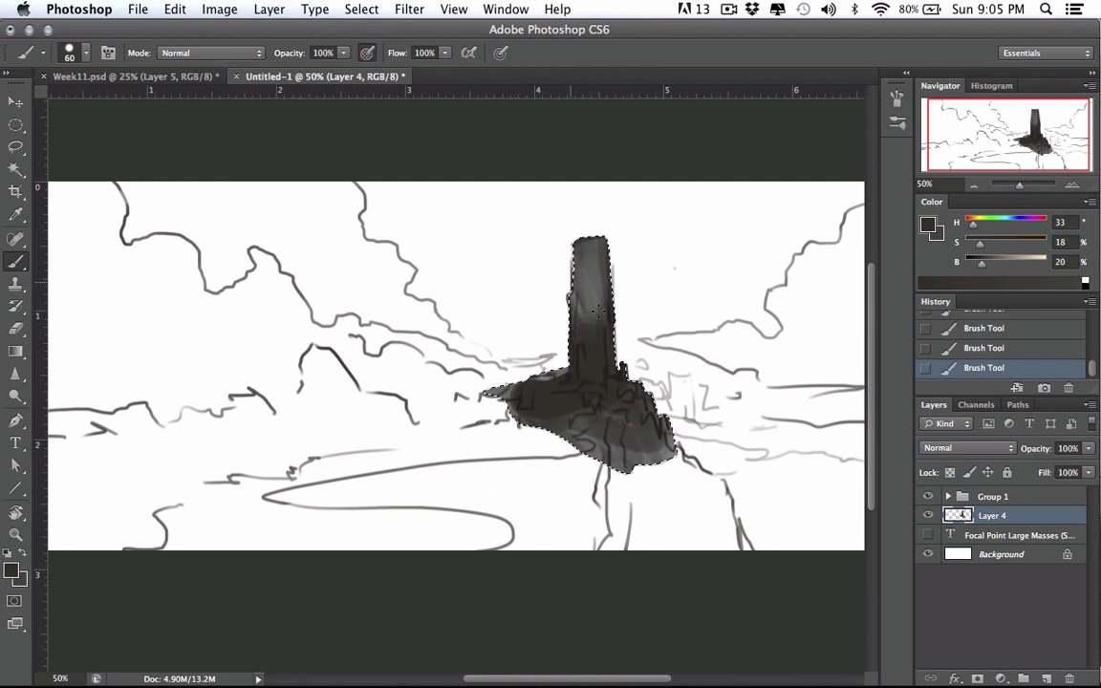
{"action": "mouse_move", "coordinate": [521, 386]}
{"action": "left_mouse_down"}
{"action": "mouse_move", "coordinate": [415, 439]}
{"action": "mouse_move", "coordinate": [499, 392]}
{"action": "left_mouse_up"}
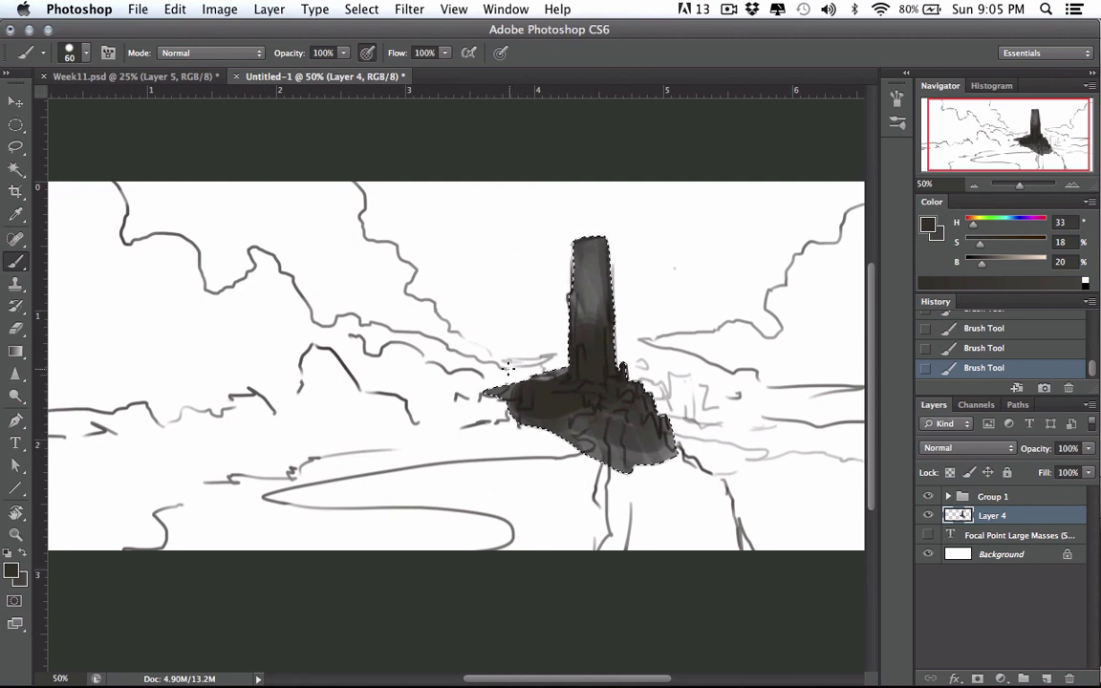
{"action": "key", "text": "super+d"}
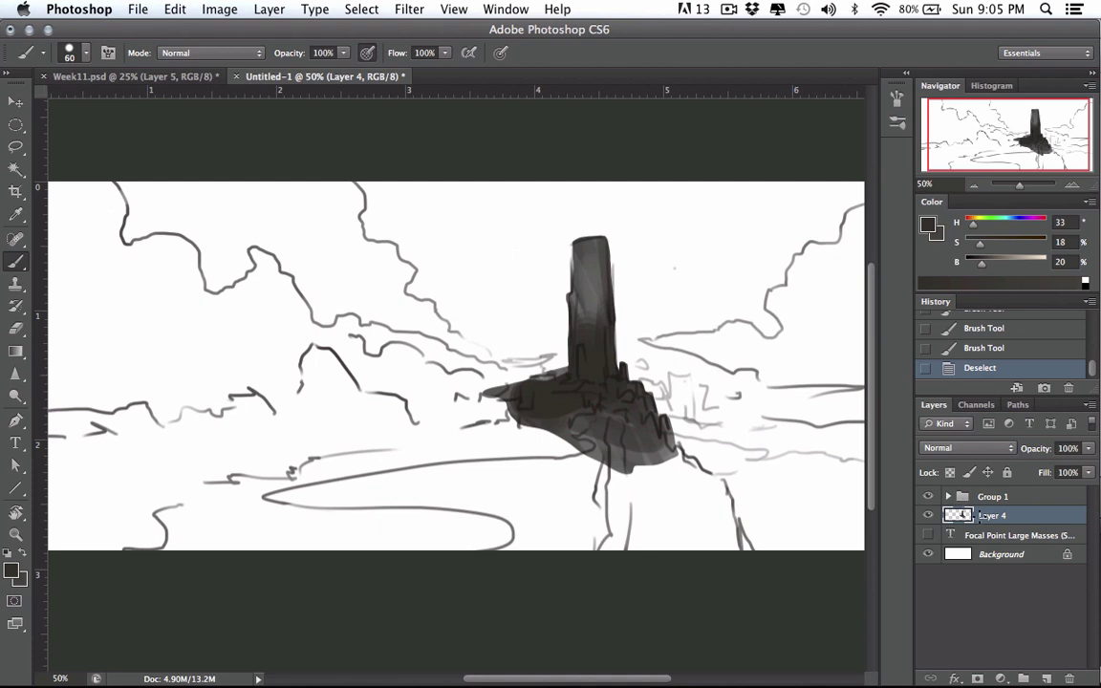
Add a new layer above Layer 4 and lasso the whole foreground land mass from its ridge line to the cliff edge
{"action": "key", "text": "super+alt+shift+n"}
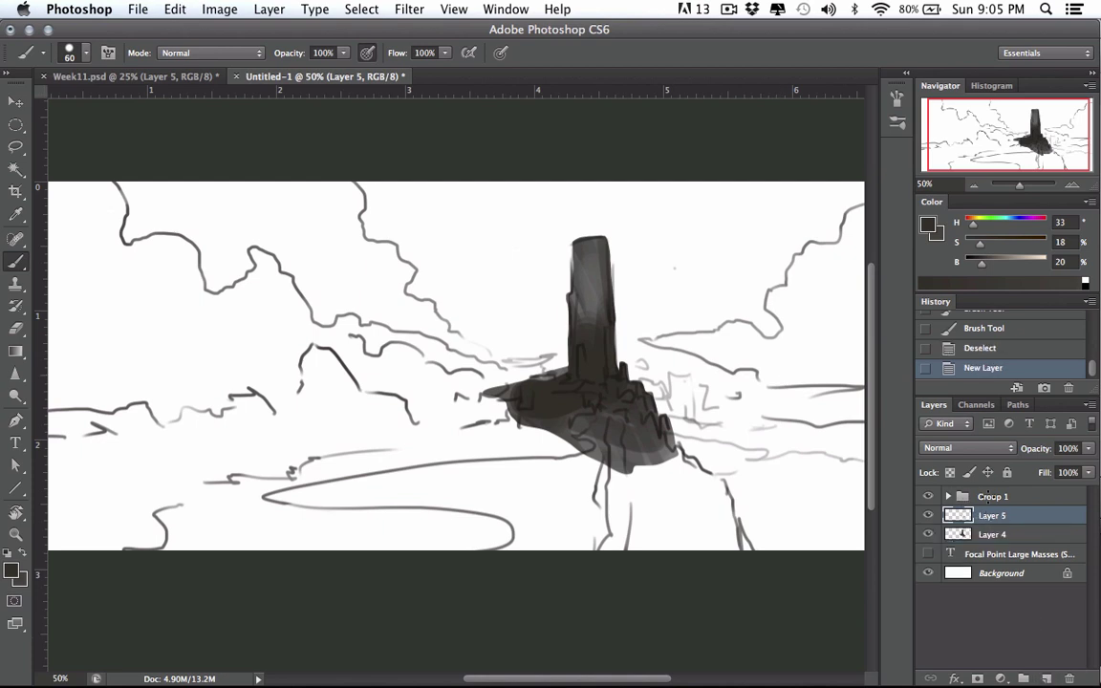
{"action": "key", "text": "l"}
{"action": "mouse_move", "coordinate": [476, 382]}
{"action": "left_mouse_down"}
{"action": "mouse_move", "coordinate": [516, 392]}
{"action": "mouse_move", "coordinate": [461, 399]}
{"action": "mouse_move", "coordinate": [409, 385]}
{"action": "mouse_move", "coordinate": [376, 342]}
{"action": "mouse_move", "coordinate": [362, 343]}
{"action": "mouse_move", "coordinate": [329, 390]}
{"action": "mouse_move", "coordinate": [33, 412]}
{"action": "mouse_move", "coordinate": [40, 523]}
{"action": "mouse_move", "coordinate": [762, 585]}
{"action": "mouse_move", "coordinate": [802, 574]}
{"action": "mouse_move", "coordinate": [810, 549]}
{"action": "mouse_move", "coordinate": [775, 473]}
{"action": "mouse_move", "coordinate": [659, 391]}
{"action": "mouse_move", "coordinate": [550, 390]}
{"action": "left_mouse_up"}
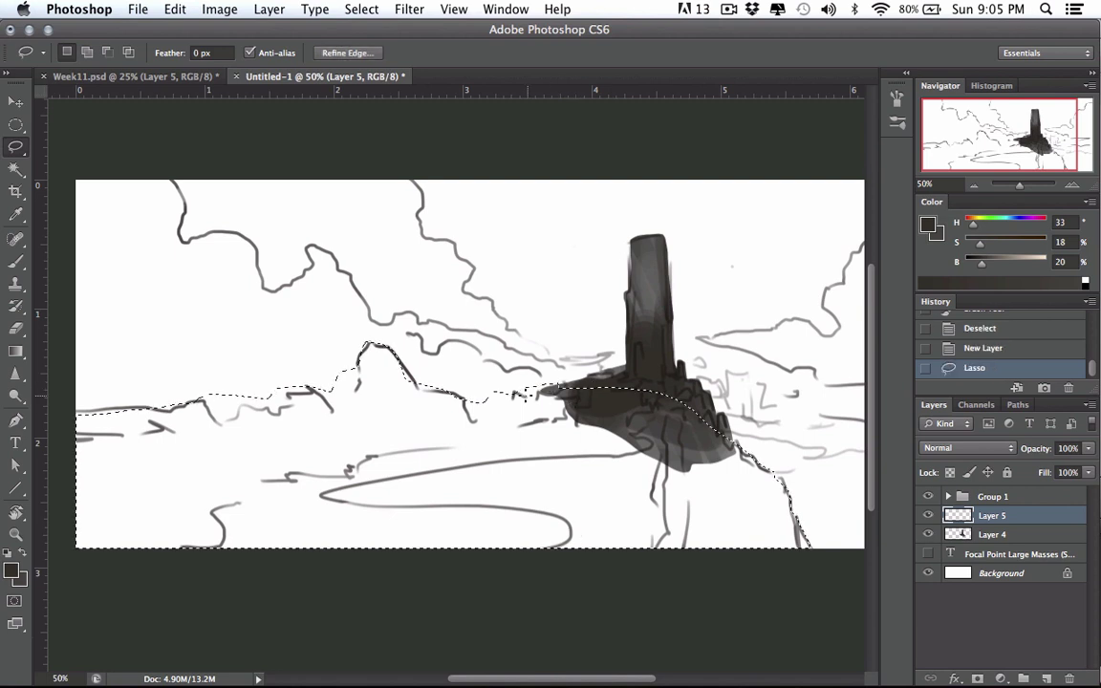
Block in the selected foreground land with broad dark strokes, enlarging the brush to between 250 and 300
{"action": "key", "text": "b"}
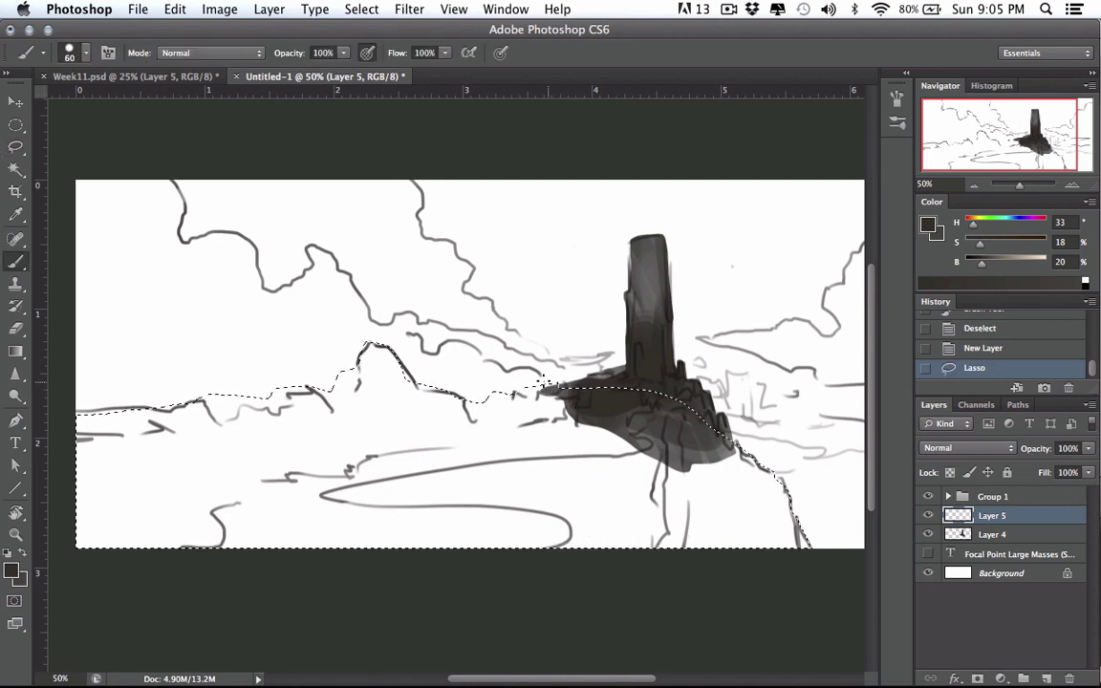
{"action": "key", "text": "bracketright"}
{"action": "key", "text": "bracketright"}
{"action": "key", "text": "bracketright"}
{"action": "key", "text": "bracketright"}
{"action": "key", "text": "bracketright"}
{"action": "key", "text": "bracketright"}
{"action": "key", "text": "bracketright"}
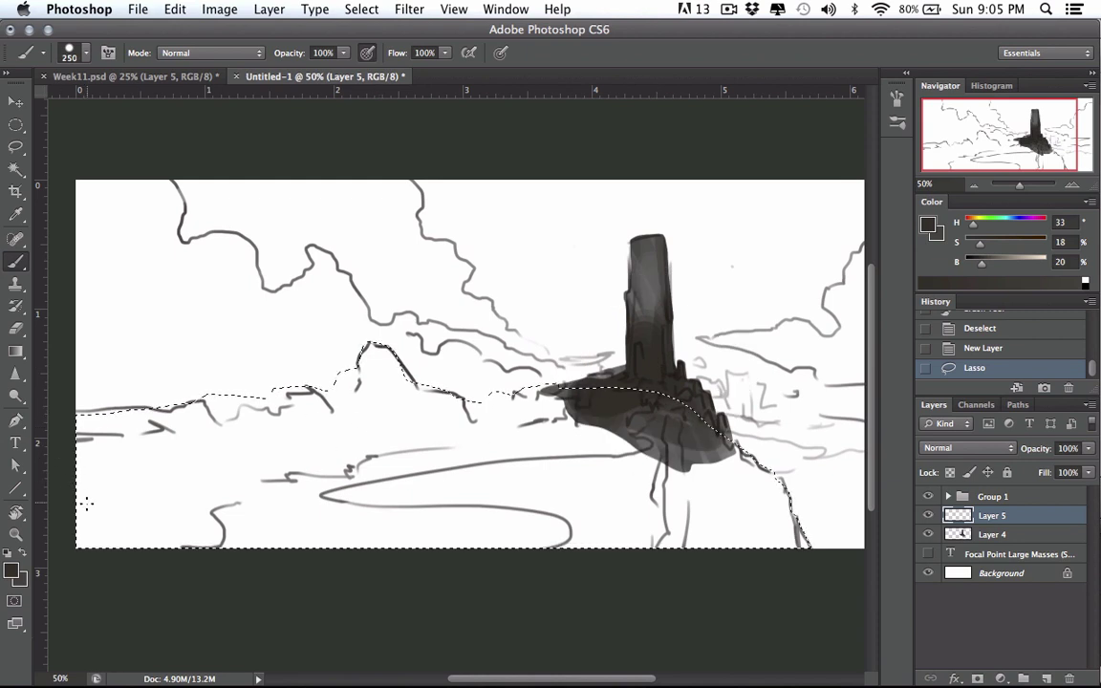
{"action": "key", "text": "bracketright"}
{"action": "key", "text": "bracketright"}
{"action": "mouse_move", "coordinate": [92, 516]}
{"action": "left_mouse_down"}
{"action": "mouse_move", "coordinate": [69, 409]}
{"action": "mouse_move", "coordinate": [126, 437]}
{"action": "mouse_move", "coordinate": [250, 444]}
{"action": "mouse_move", "coordinate": [274, 373]}
{"action": "mouse_move", "coordinate": [346, 390]}
{"action": "mouse_move", "coordinate": [355, 342]}
{"action": "left_mouse_up"}
{"action": "mouse_move", "coordinate": [475, 358]}
{"action": "left_mouse_down"}
{"action": "mouse_move", "coordinate": [603, 448]}
{"action": "mouse_move", "coordinate": [707, 501]}
{"action": "mouse_move", "coordinate": [611, 541]}
{"action": "mouse_move", "coordinate": [380, 572]}
{"action": "mouse_move", "coordinate": [621, 581]}
{"action": "mouse_move", "coordinate": [728, 515]}
{"action": "mouse_move", "coordinate": [535, 439]}
{"action": "left_mouse_up"}
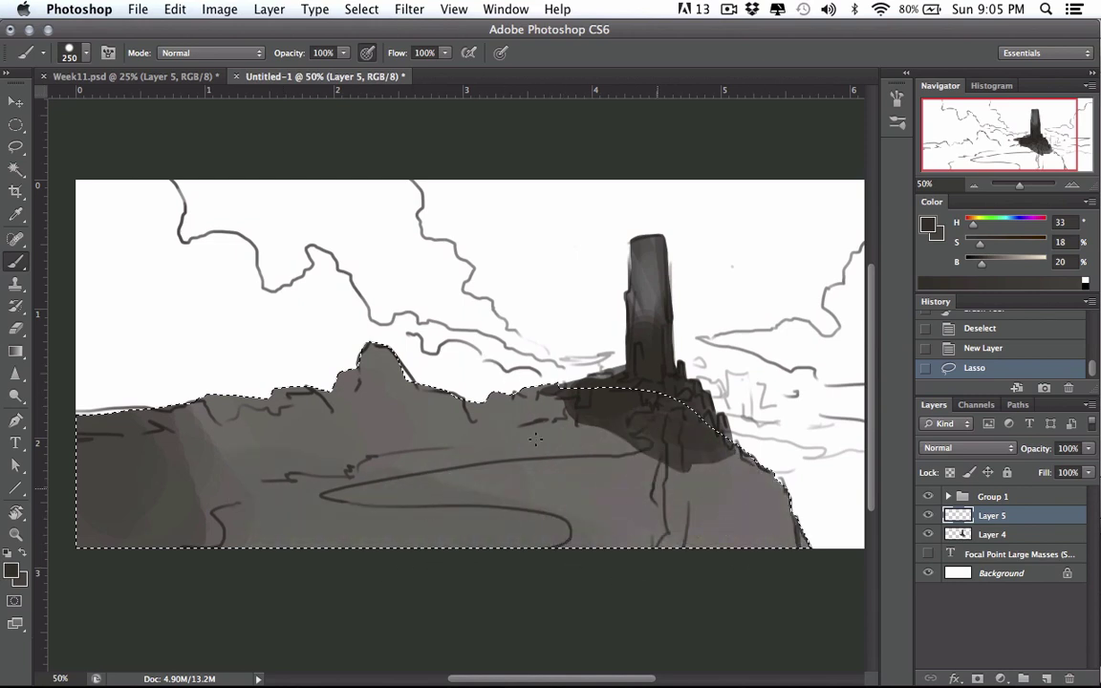
{"action": "mouse_move", "coordinate": [166, 510]}
{"action": "left_mouse_down"}
{"action": "mouse_move", "coordinate": [416, 368]}
{"action": "mouse_move", "coordinate": [225, 406]}
{"action": "mouse_move", "coordinate": [124, 469]}
{"action": "left_mouse_up"}
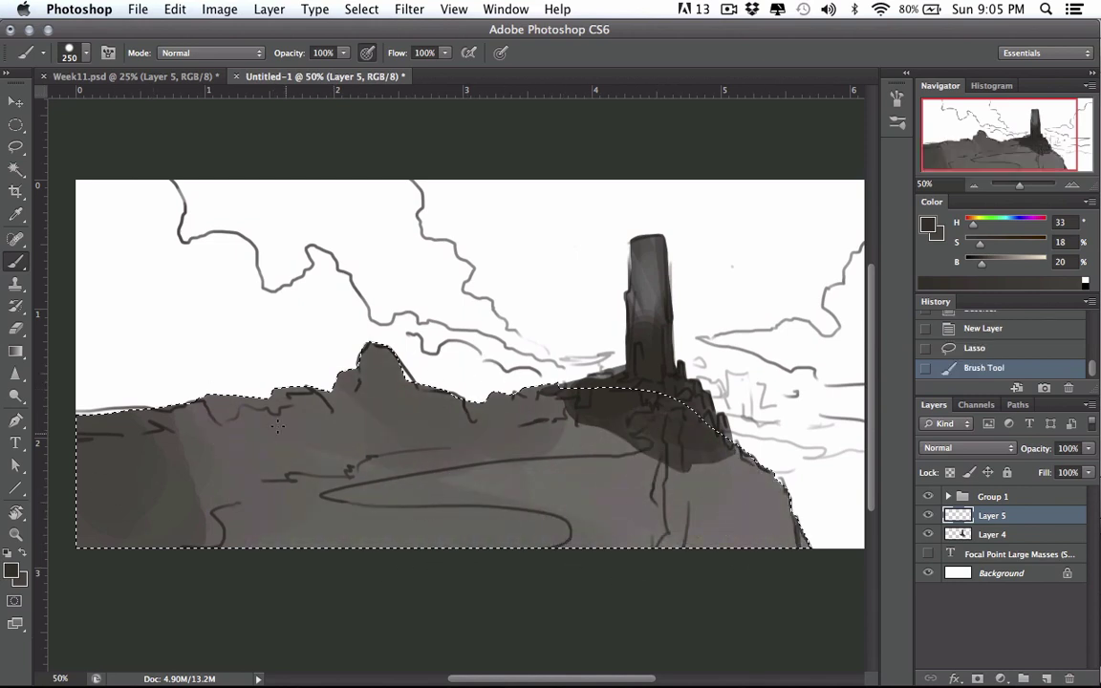
{"action": "mouse_move", "coordinate": [91, 511]}
{"action": "left_mouse_down"}
{"action": "mouse_move", "coordinate": [368, 425]}
{"action": "mouse_move", "coordinate": [497, 405]}
{"action": "left_mouse_up"}
{"action": "left_click_drag", "start_coordinate": [210, 534], "coordinate": [539, 509]}
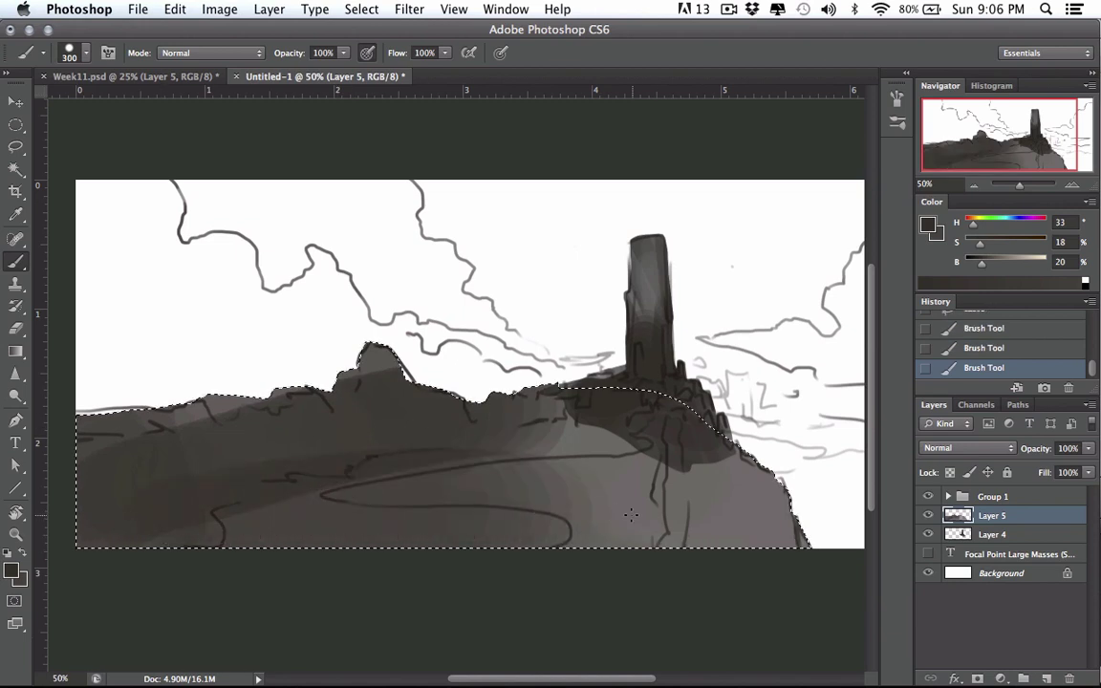
Darken the ridge, the cliff below the tower and a foreground patch inside the path's bend with progressively smaller brushes
{"action": "key", "text": "["}
{"action": "left_click_drag", "start_coordinate": [205, 439], "coordinate": [268, 426]}
{"action": "key", "text": "["}
{"action": "key", "text": "["}
{"action": "key", "text": "["}
{"action": "left_click_drag", "start_coordinate": [411, 421], "coordinate": [550, 413]}
{"action": "mouse_move", "coordinate": [549, 557]}
{"action": "left_mouse_down"}
{"action": "mouse_move", "coordinate": [684, 546]}
{"action": "mouse_move", "coordinate": [637, 582]}
{"action": "mouse_move", "coordinate": [659, 458]}
{"action": "mouse_move", "coordinate": [641, 516]}
{"action": "mouse_move", "coordinate": [671, 508]}
{"action": "left_mouse_up"}
{"action": "key", "text": "["}
{"action": "key", "text": "["}
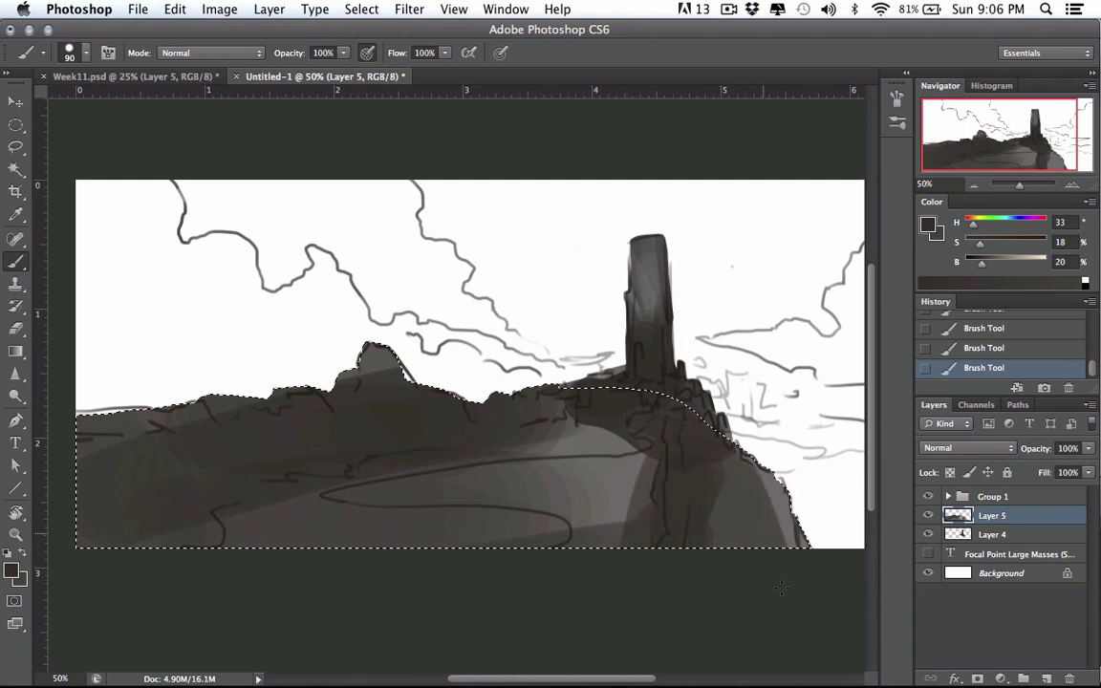
{"action": "key", "text": "["}
{"action": "mouse_move", "coordinate": [577, 554]}
{"action": "left_mouse_down"}
{"action": "mouse_move", "coordinate": [545, 511]}
{"action": "mouse_move", "coordinate": [626, 485]}
{"action": "mouse_move", "coordinate": [481, 484]}
{"action": "left_mouse_up"}
Paint small light and dark shapes on the slope at the tower's base, using sampled greys and a brush around size 15
{"action": "key", "text": "["}
{"action": "key", "text": "["}
{"action": "key", "text": "["}
{"action": "key", "text": "["}
{"action": "key", "text": "["}
{"action": "key", "text": "["}
{"action": "key", "text": "["}
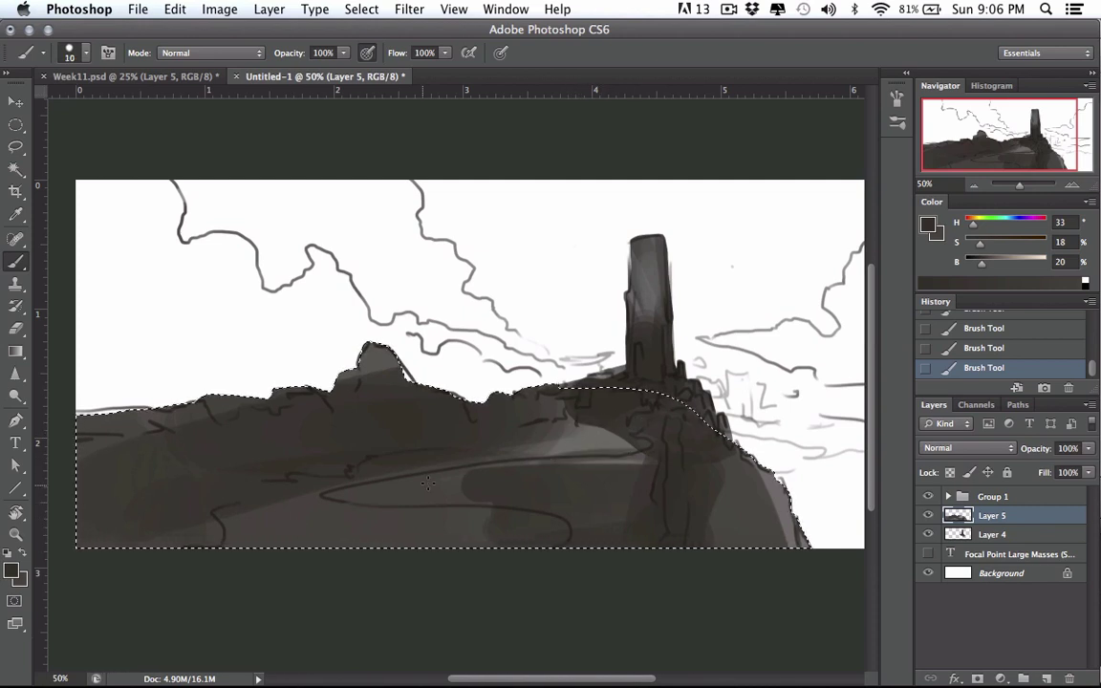
{"action": "left_click", "coordinate": [574, 422], "text": "alt"}
{"action": "key", "text": "]"}
{"action": "key", "text": "]"}
{"action": "key", "text": "["}
{"action": "key", "text": "["}
{"action": "key", "text": "["}
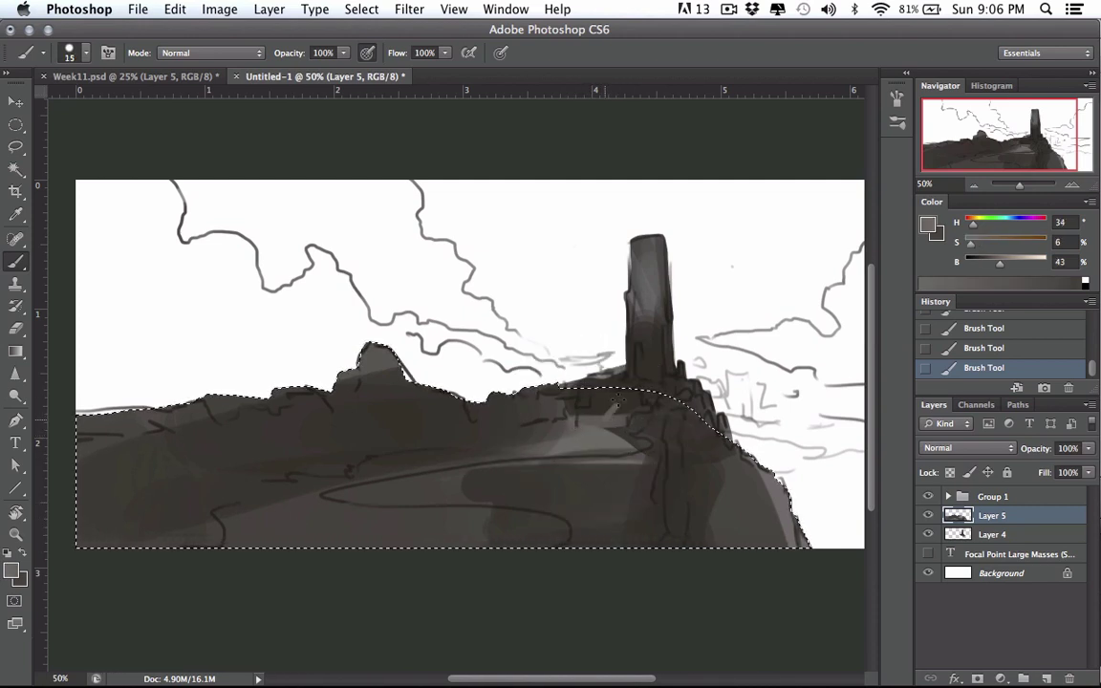
{"action": "left_click", "coordinate": [604, 370], "text": "alt"}
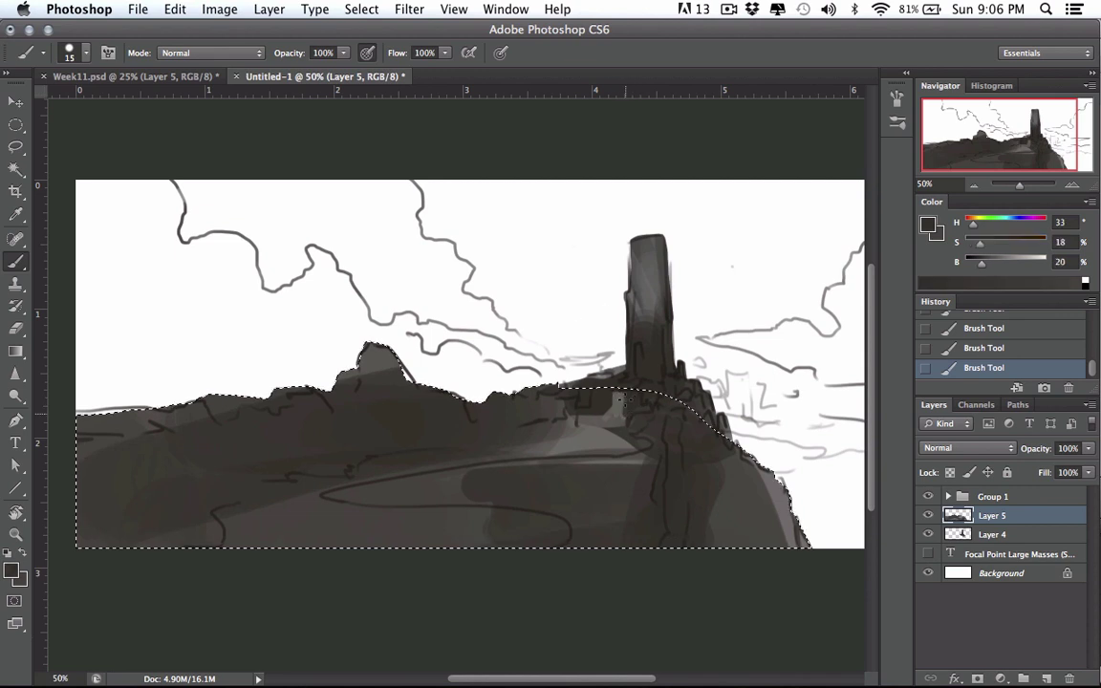
{"action": "key", "text": "]"}
{"action": "left_click", "coordinate": [612, 407], "text": "alt"}
{"action": "left_click_drag", "start_coordinate": [636, 414], "coordinate": [651, 410]}
Refine the small building shapes below the tower with sampled dark and light greys, starting at brush size 9
{"action": "key", "text": "["}
{"action": "key", "text": "["}
{"action": "key", "text": "["}
{"action": "key", "text": "["}
{"action": "left_click", "coordinate": [634, 401], "text": "alt"}
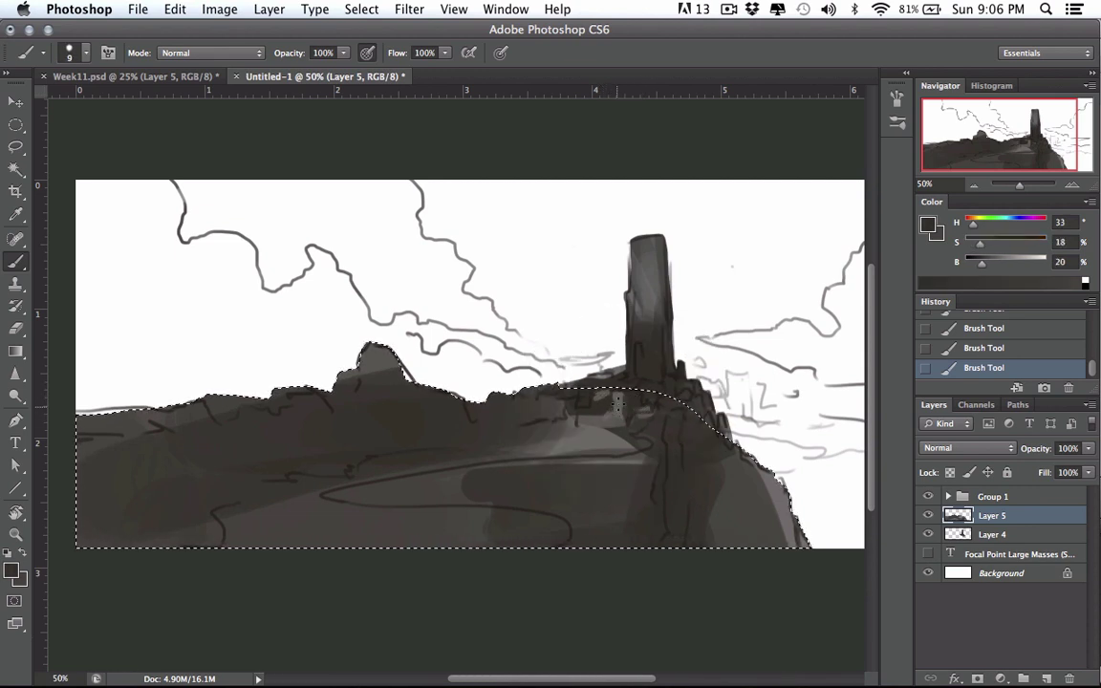
{"action": "left_click", "coordinate": [620, 404], "text": "alt"}
{"action": "key", "text": "]"}
{"action": "key", "text": "]"}
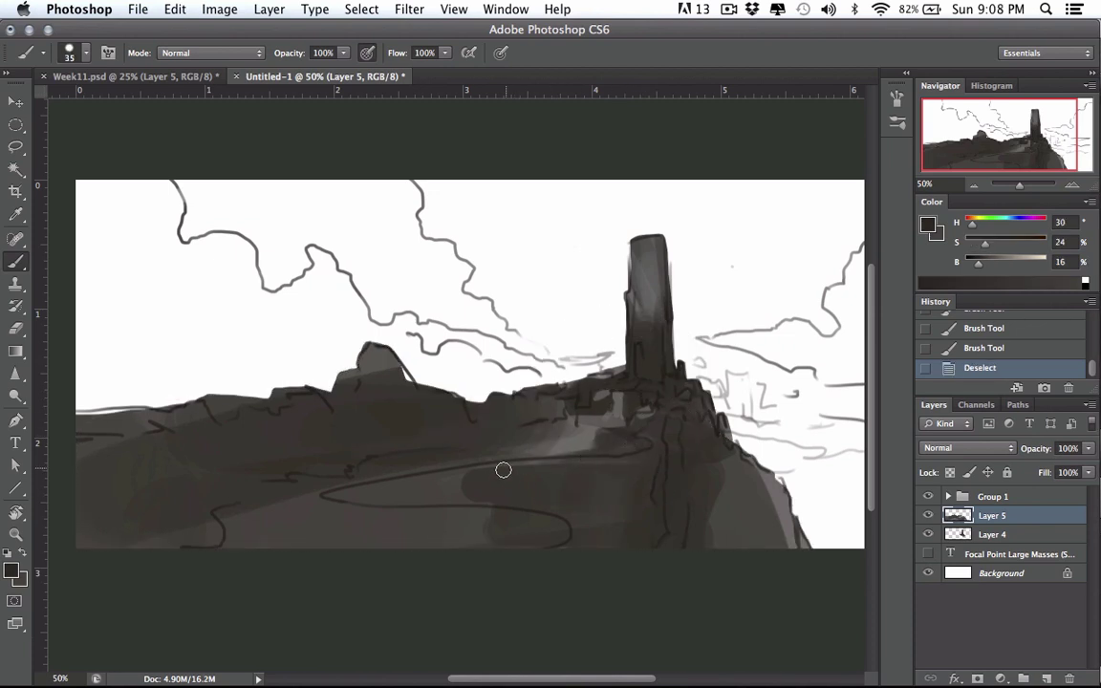
Add a new layer directly above the hidden text layer, beneath the tower and land layers
{"action": "key", "text": "super+minus"}
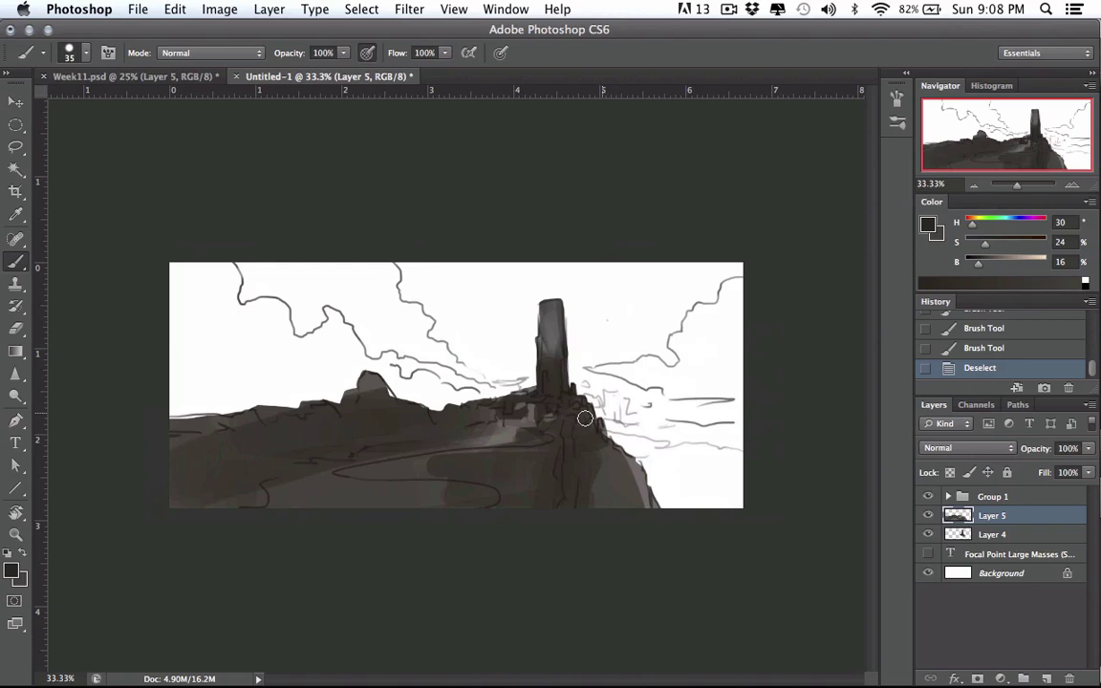
{"action": "left_click", "coordinate": [1003, 536]}
{"action": "left_click", "coordinate": [1009, 555]}
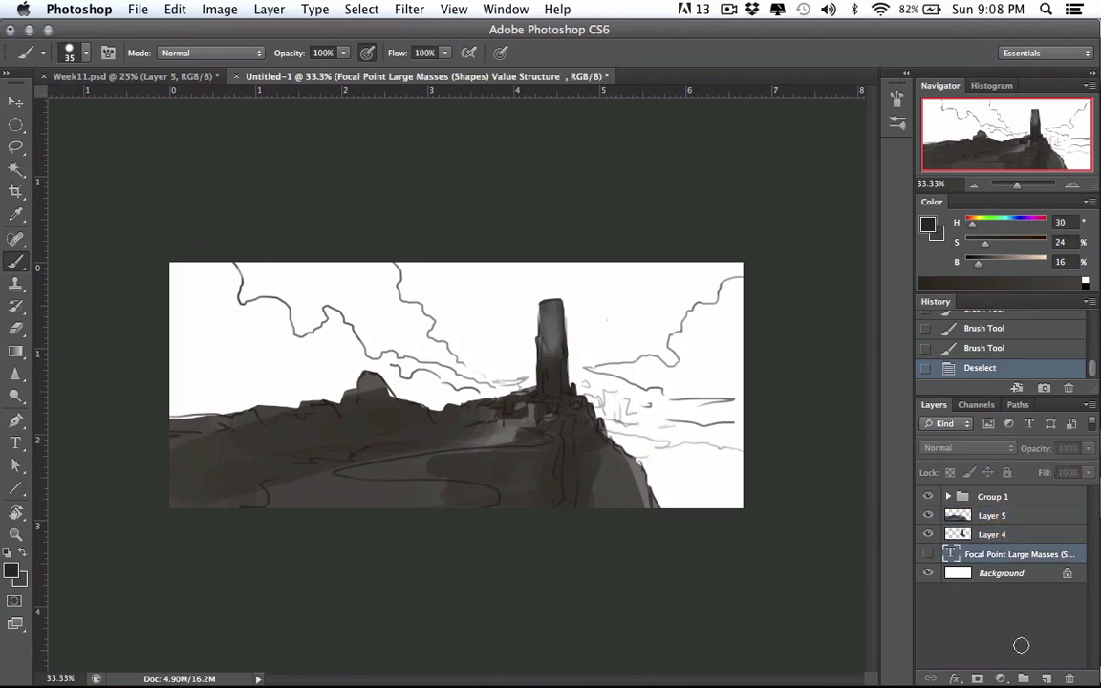
{"action": "left_click", "coordinate": [1046, 678]}
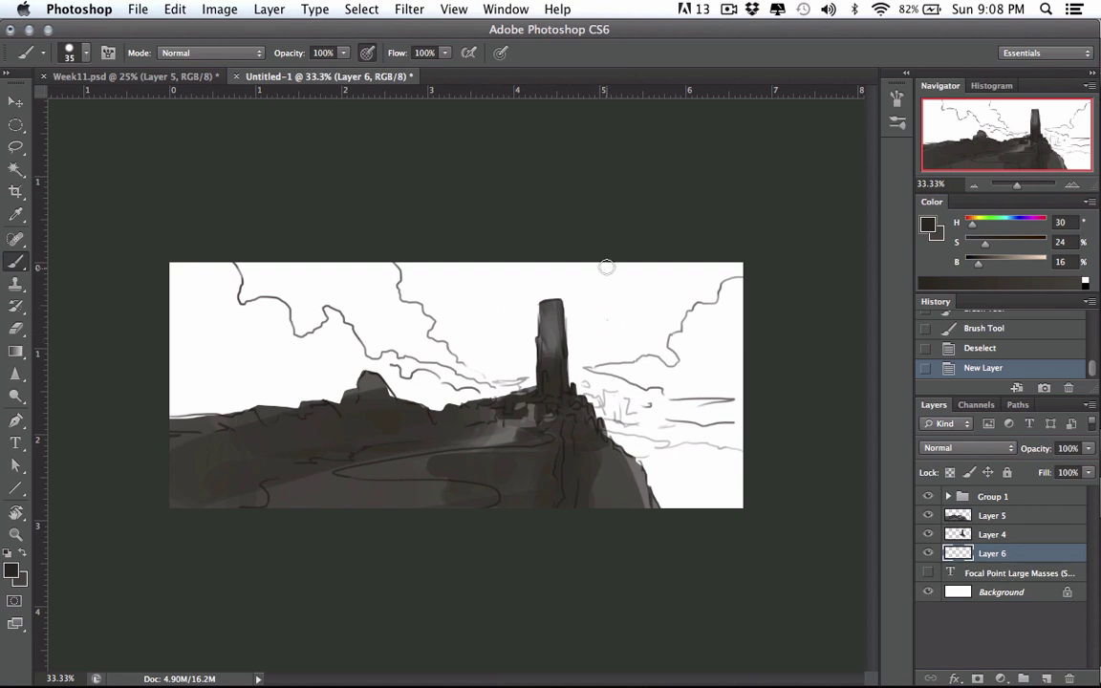
Fill the new layer with a neutral light grey at 0% saturation and 80% brightness, and compare the image with and without it
{"action": "left_click_drag", "start_coordinate": [1021, 260], "coordinate": [1039, 257]}
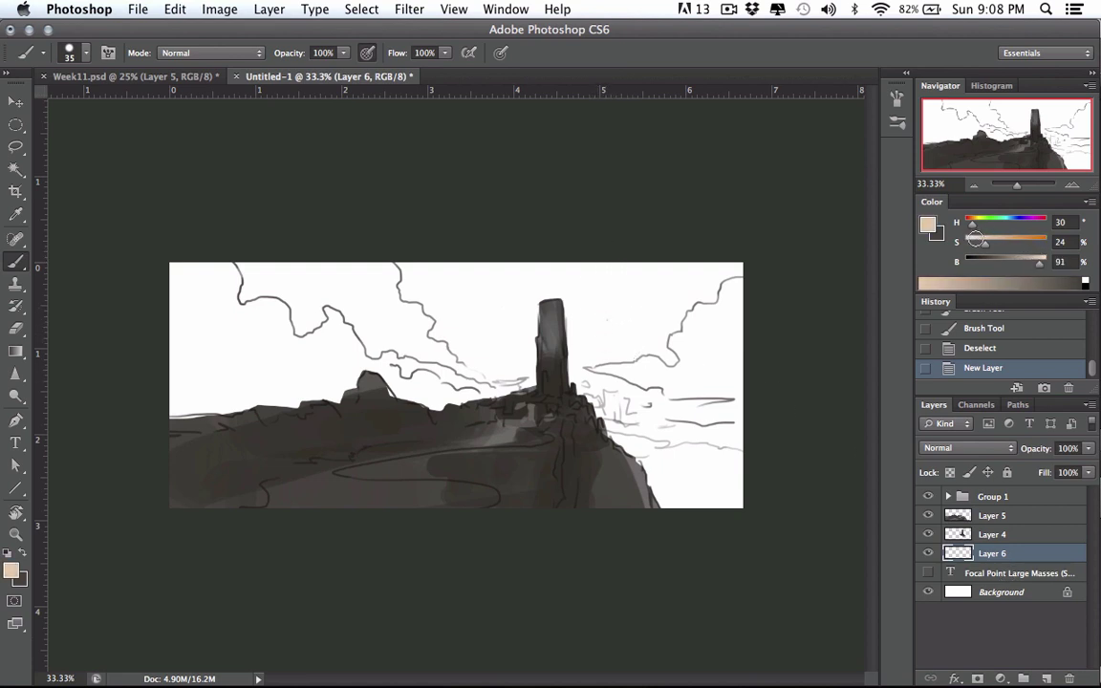
{"action": "left_click_drag", "start_coordinate": [975, 238], "coordinate": [968, 238]}
{"action": "left_click", "coordinate": [1034, 264]}
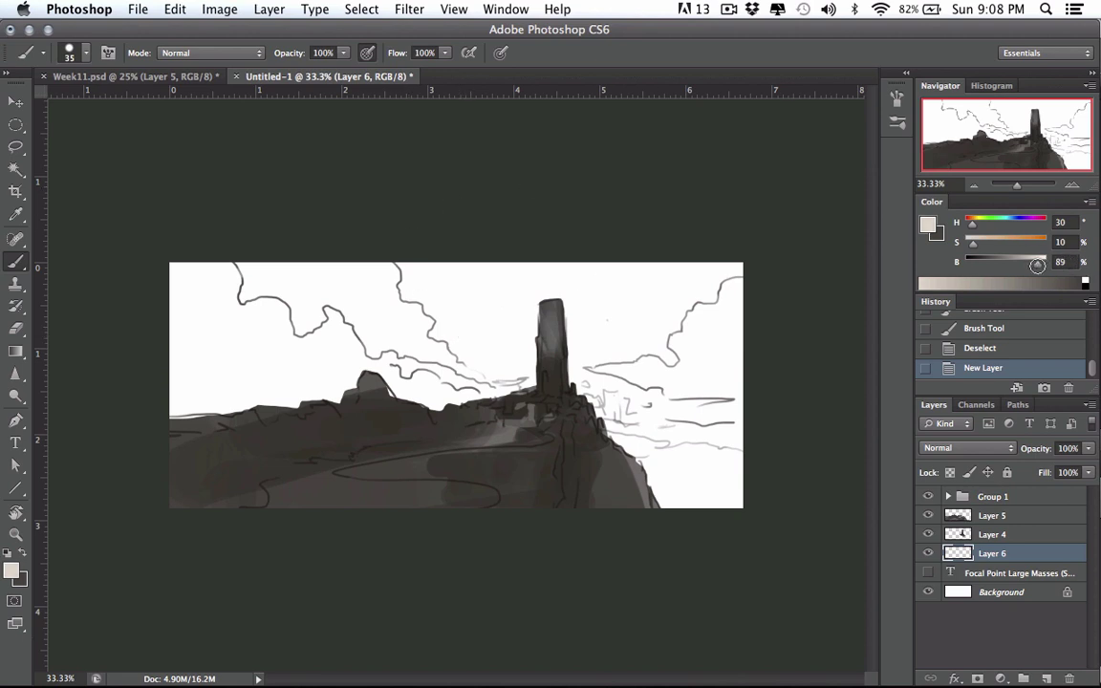
{"action": "left_click_drag", "start_coordinate": [969, 240], "coordinate": [965, 242]}
{"action": "left_click_drag", "start_coordinate": [1035, 265], "coordinate": [1030, 265]}
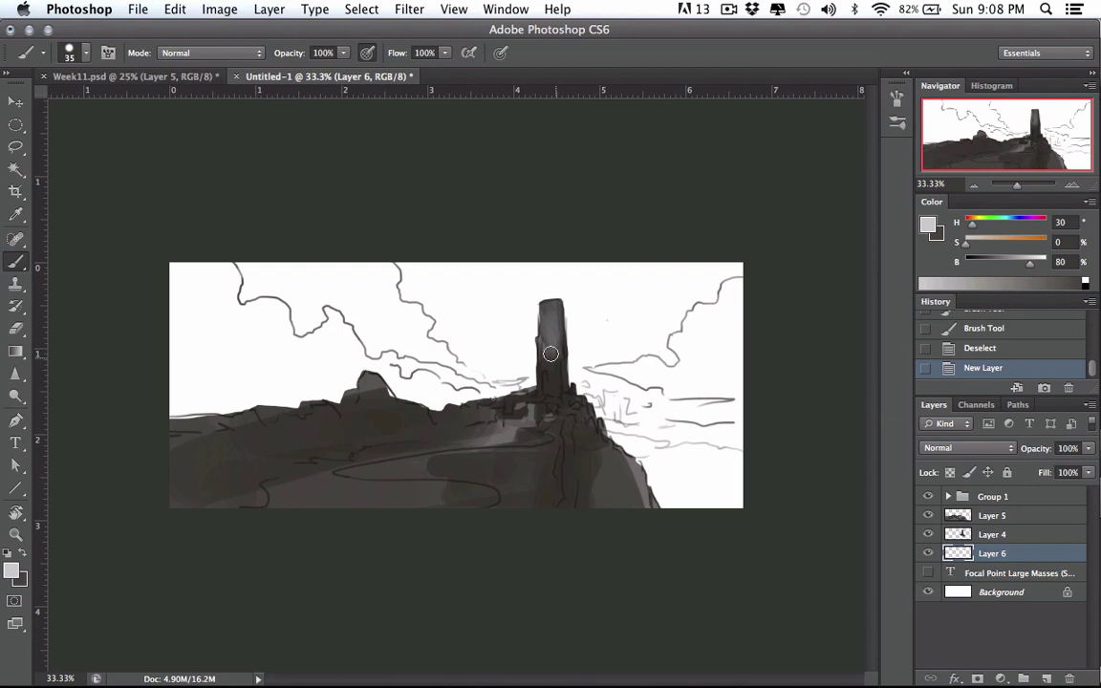
{"action": "key", "text": "bracketright"}
{"action": "key", "text": "bracketright"}
{"action": "key", "text": "shift+BackSpace"}
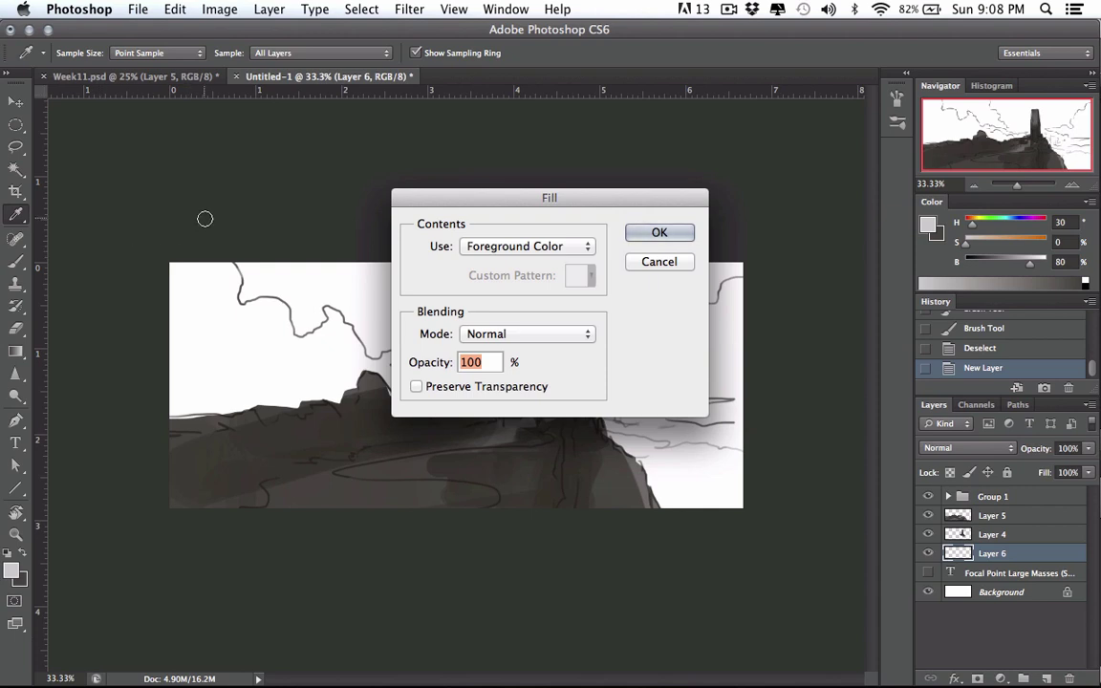
{"action": "key", "text": "Return"}
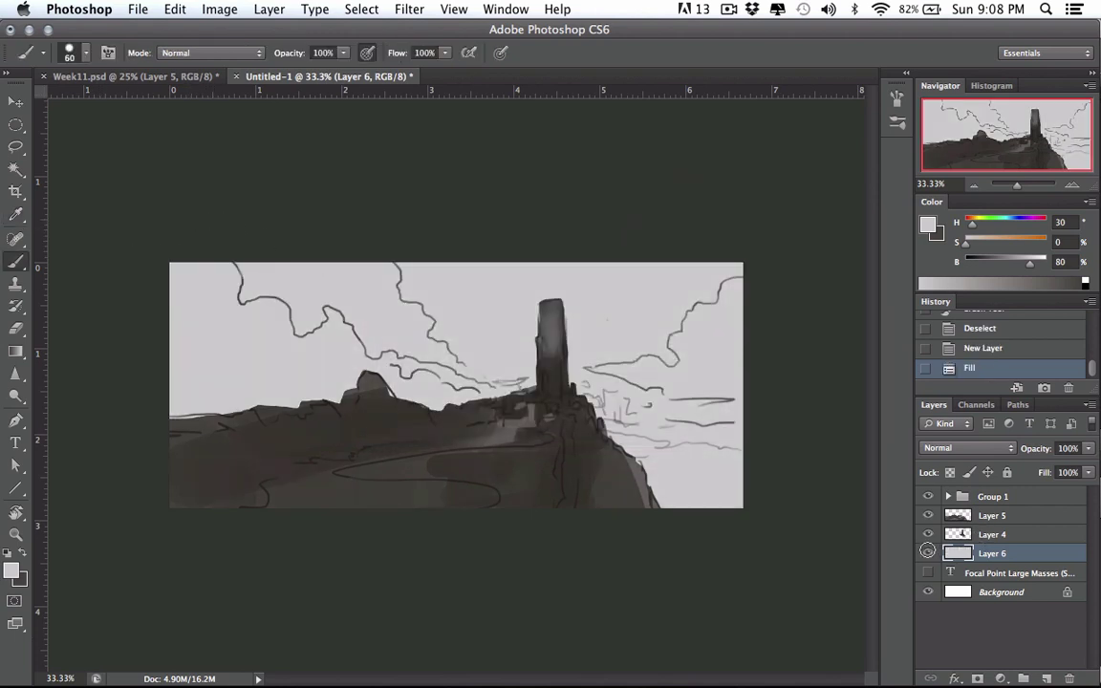
{"action": "left_click", "coordinate": [927, 552]}
{"action": "left_click", "coordinate": [927, 553]}
{"action": "left_click", "coordinate": [927, 553]}
{"action": "left_click", "coordinate": [927, 552]}
Set the paint colour to a mid grey at 60% brightness and add a new layer above the grey sky fill
{"action": "key", "text": "super+plus"}
{"action": "left_click_drag", "start_coordinate": [564, 452], "coordinate": [568, 423]}
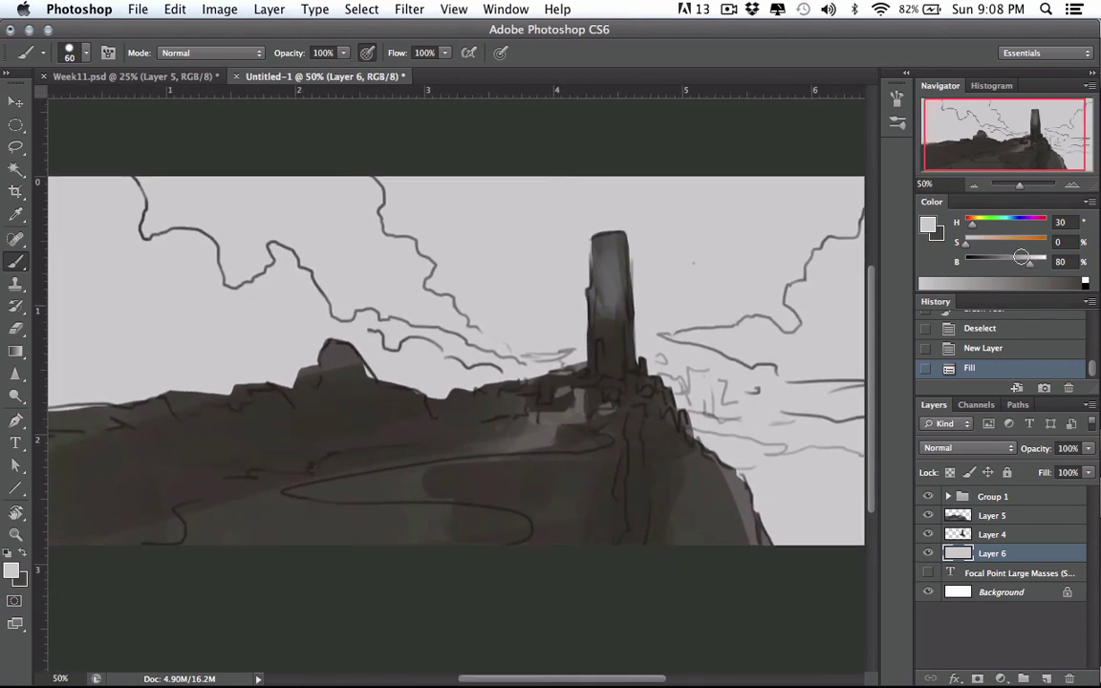
{"action": "left_click_drag", "start_coordinate": [417, 283], "coordinate": [450, 273]}
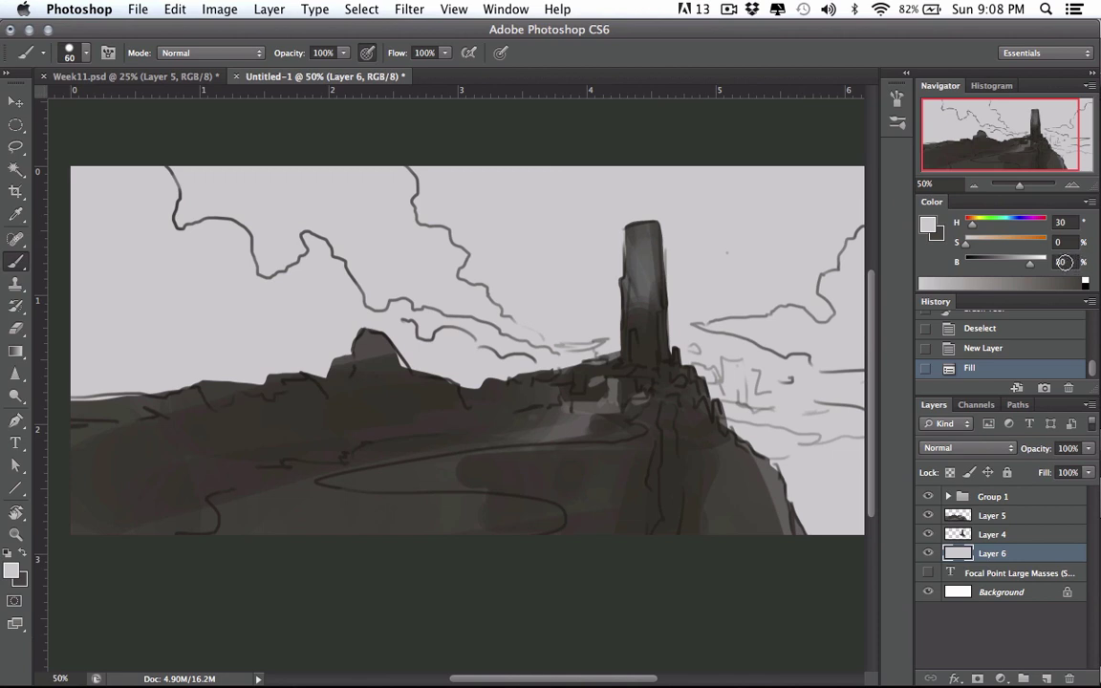
{"action": "left_click_drag", "start_coordinate": [1022, 263], "coordinate": [1016, 261]}
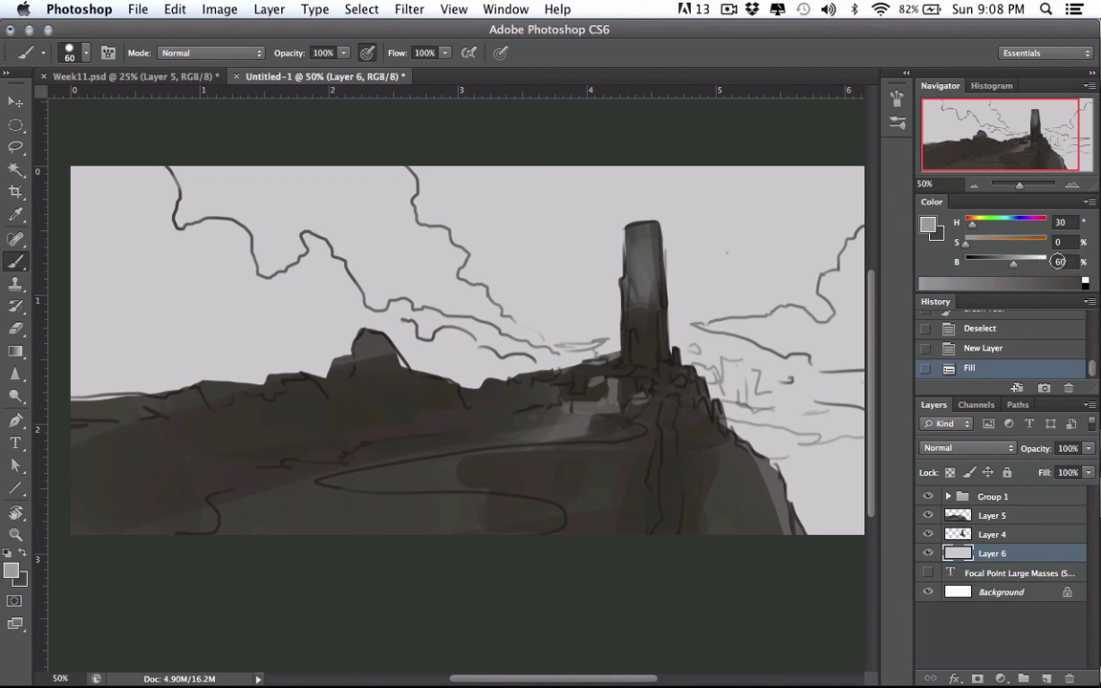
{"action": "left_click", "coordinate": [1047, 678]}
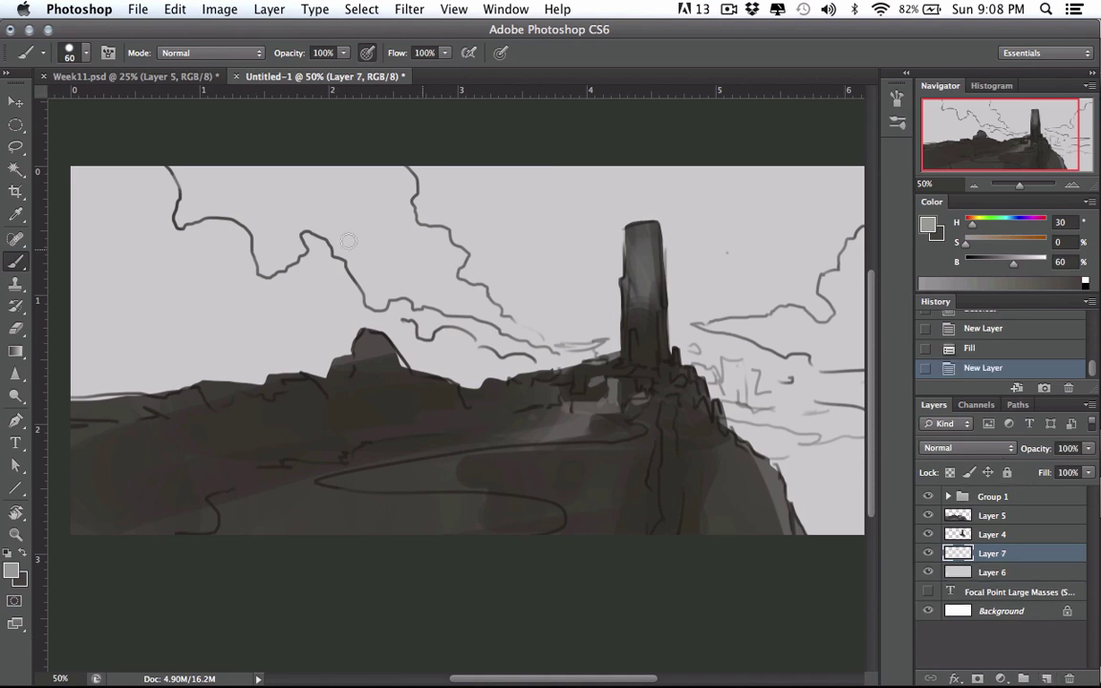
Block in the large cloud mass west of the tower in mid grey, using progressively smaller brushes toward its tapering end
{"action": "key", "text": "]"}
{"action": "key", "text": "]"}
{"action": "key", "text": "]"}
{"action": "mouse_move", "coordinate": [155, 175]}
{"action": "left_mouse_down"}
{"action": "mouse_move", "coordinate": [118, 222]}
{"action": "mouse_move", "coordinate": [141, 192]}
{"action": "mouse_move", "coordinate": [147, 267]}
{"action": "mouse_move", "coordinate": [182, 248]}
{"action": "mouse_move", "coordinate": [301, 279]}
{"action": "left_mouse_up"}
{"action": "mouse_move", "coordinate": [256, 170]}
{"action": "left_mouse_down"}
{"action": "mouse_move", "coordinate": [235, 208]}
{"action": "mouse_move", "coordinate": [274, 203]}
{"action": "mouse_move", "coordinate": [359, 238]}
{"action": "mouse_move", "coordinate": [346, 199]}
{"action": "mouse_move", "coordinate": [198, 195]}
{"action": "mouse_move", "coordinate": [93, 232]}
{"action": "mouse_move", "coordinate": [111, 302]}
{"action": "mouse_move", "coordinate": [203, 294]}
{"action": "left_mouse_up"}
{"action": "key", "text": "["}
{"action": "key", "text": "["}
{"action": "mouse_move", "coordinate": [104, 336]}
{"action": "left_mouse_down"}
{"action": "mouse_move", "coordinate": [182, 296]}
{"action": "mouse_move", "coordinate": [267, 340]}
{"action": "mouse_move", "coordinate": [311, 317]}
{"action": "mouse_move", "coordinate": [333, 284]}
{"action": "mouse_move", "coordinate": [396, 313]}
{"action": "mouse_move", "coordinate": [341, 333]}
{"action": "mouse_move", "coordinate": [378, 313]}
{"action": "mouse_move", "coordinate": [425, 346]}
{"action": "mouse_move", "coordinate": [465, 340]}
{"action": "left_mouse_up"}
{"action": "key", "text": "["}
{"action": "key", "text": "["}
{"action": "key", "text": "["}
{"action": "key", "text": "["}
{"action": "mouse_move", "coordinate": [466, 298]}
{"action": "left_mouse_down"}
{"action": "mouse_move", "coordinate": [445, 270]}
{"action": "mouse_move", "coordinate": [459, 256]}
{"action": "mouse_move", "coordinate": [418, 237]}
{"action": "left_mouse_up"}
{"action": "key", "text": "["}
{"action": "key", "text": "["}
{"action": "key", "text": "["}
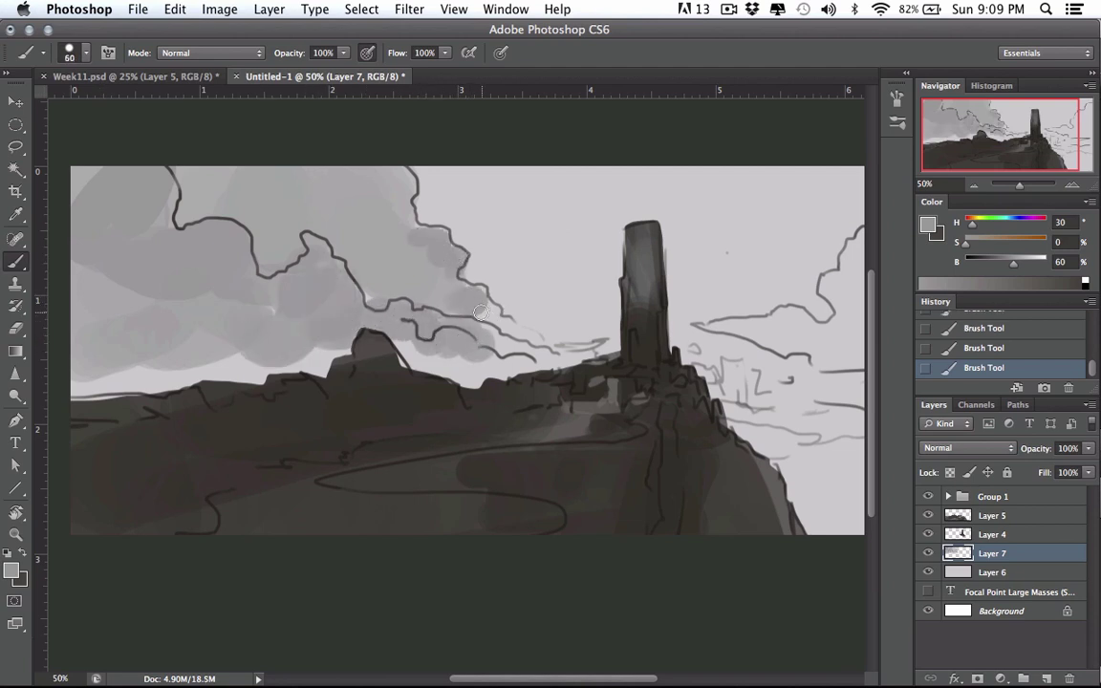
{"action": "mouse_move", "coordinate": [481, 313]}
{"action": "left_mouse_down"}
{"action": "mouse_move", "coordinate": [502, 335]}
{"action": "mouse_move", "coordinate": [538, 346]}
{"action": "mouse_move", "coordinate": [466, 366]}
{"action": "mouse_move", "coordinate": [602, 351]}
{"action": "left_mouse_up"}
{"action": "key", "text": "["}
{"action": "key", "text": "["}
{"action": "key", "text": "]"}
{"action": "key", "text": "]"}
Block in the cloud mass east of the tower in the same mid grey, enlarging the brush from 50 to 70
{"action": "left_click_drag", "start_coordinate": [674, 369], "coordinate": [533, 363]}
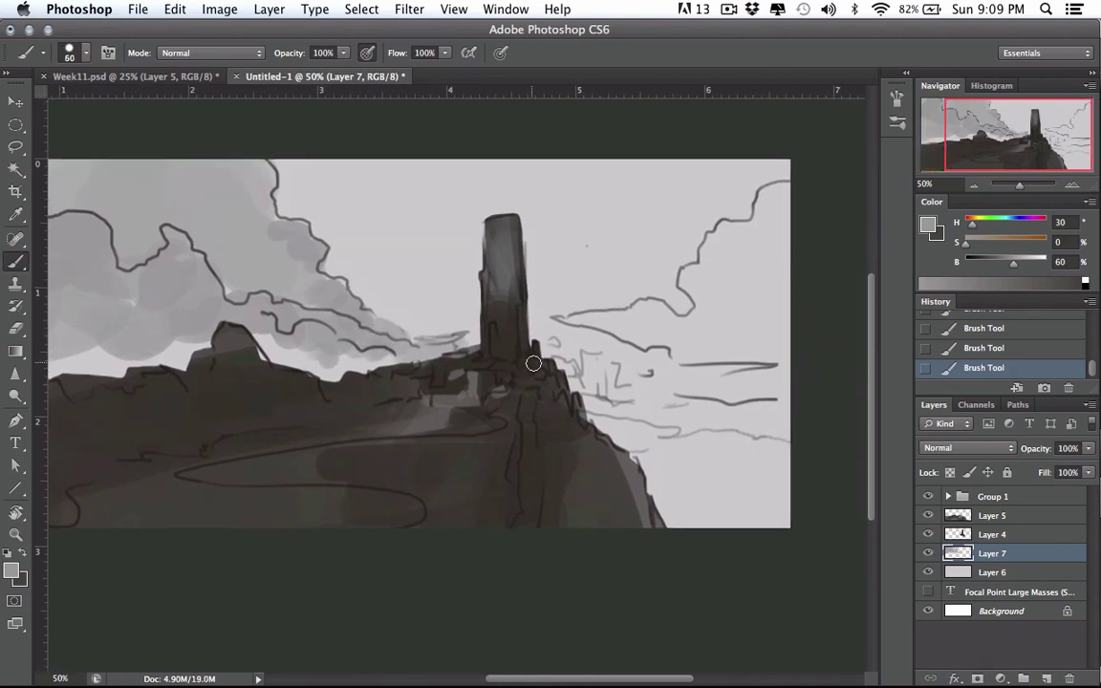
{"action": "key", "text": "["}
{"action": "key", "text": "["}
{"action": "key", "text": "["}
{"action": "key", "text": "["}
{"action": "mouse_move", "coordinate": [563, 319]}
{"action": "left_mouse_down"}
{"action": "mouse_move", "coordinate": [629, 327]}
{"action": "mouse_move", "coordinate": [645, 342]}
{"action": "mouse_move", "coordinate": [622, 311]}
{"action": "mouse_move", "coordinate": [664, 317]}
{"action": "mouse_move", "coordinate": [678, 345]}
{"action": "mouse_move", "coordinate": [667, 341]}
{"action": "mouse_move", "coordinate": [690, 334]}
{"action": "mouse_move", "coordinate": [676, 329]}
{"action": "mouse_move", "coordinate": [684, 351]}
{"action": "mouse_move", "coordinate": [762, 314]}
{"action": "mouse_move", "coordinate": [753, 316]}
{"action": "mouse_move", "coordinate": [760, 325]}
{"action": "mouse_move", "coordinate": [712, 326]}
{"action": "mouse_move", "coordinate": [686, 280]}
{"action": "mouse_move", "coordinate": [733, 233]}
{"action": "mouse_move", "coordinate": [713, 279]}
{"action": "mouse_move", "coordinate": [785, 296]}
{"action": "mouse_move", "coordinate": [811, 261]}
{"action": "mouse_move", "coordinate": [802, 231]}
{"action": "mouse_move", "coordinate": [767, 211]}
{"action": "left_mouse_up"}
{"action": "key", "text": "]"}
{"action": "key", "text": "]"}
{"action": "key", "text": "]"}
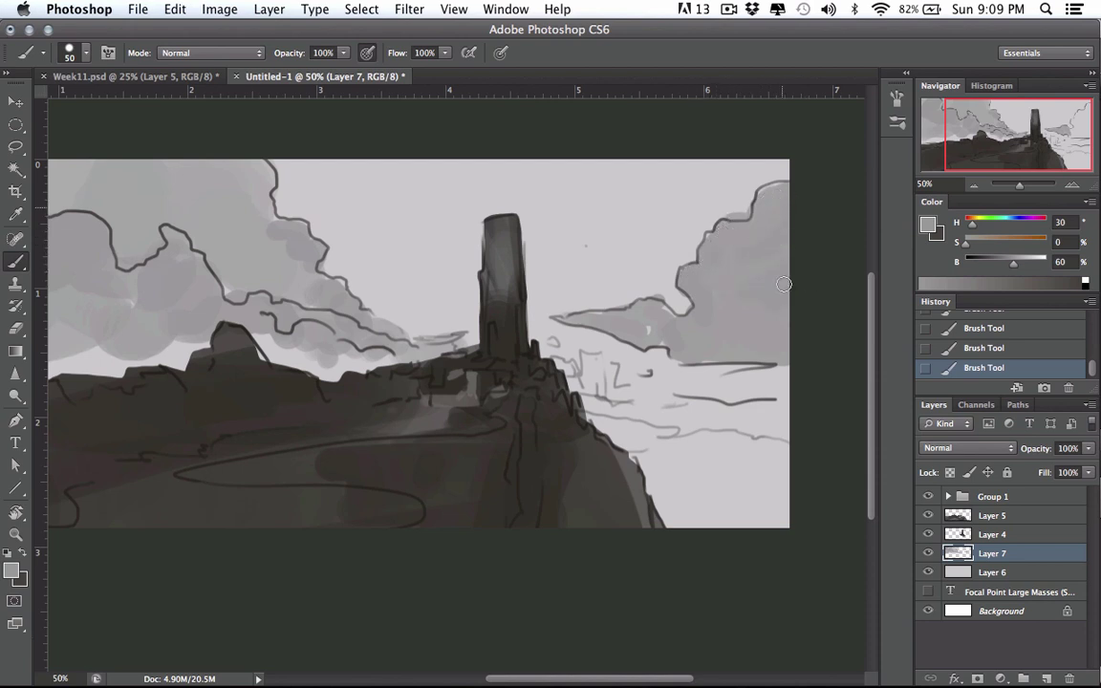
{"action": "key", "text": "bracketright"}
{"action": "key", "text": "bracketright"}
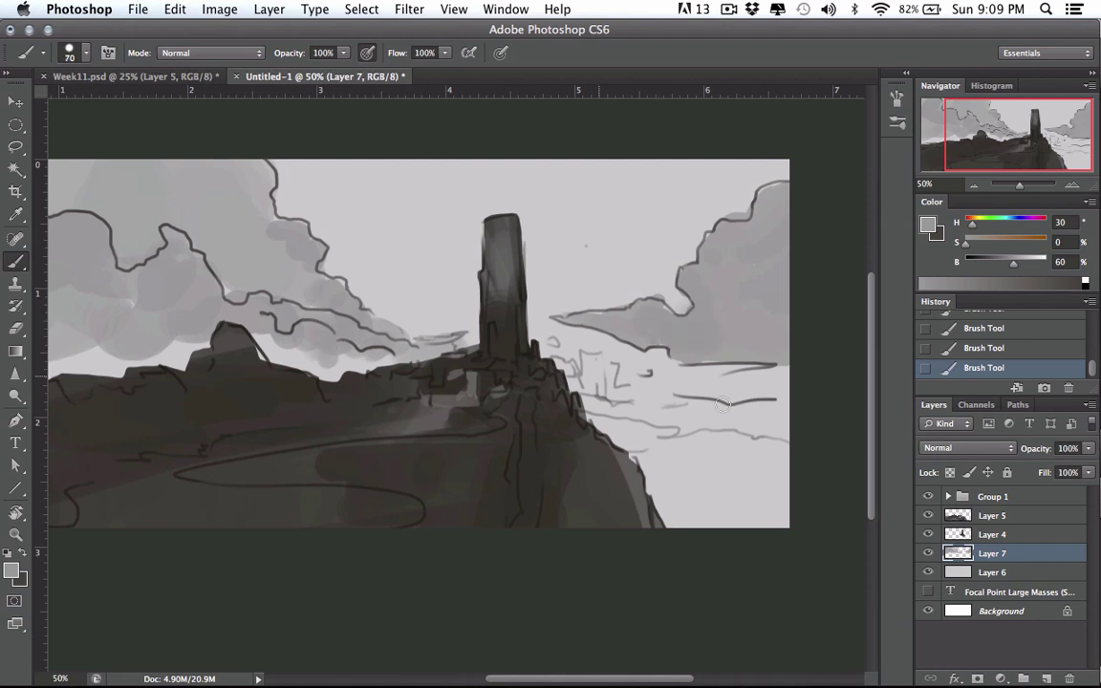
Lighten the sky around the tower and along the horizon on Layer 6 with a 90% brightness grey, enlarging the brush to 200
{"action": "left_click", "coordinate": [1007, 571]}
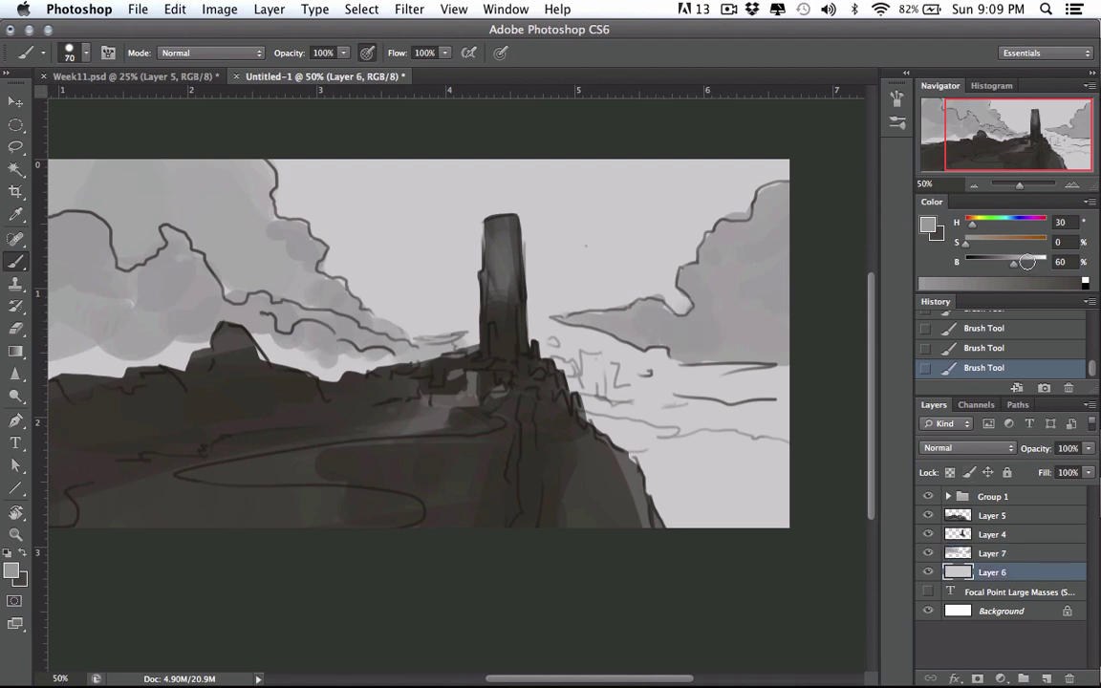
{"action": "left_click_drag", "start_coordinate": [1026, 264], "coordinate": [1033, 264]}
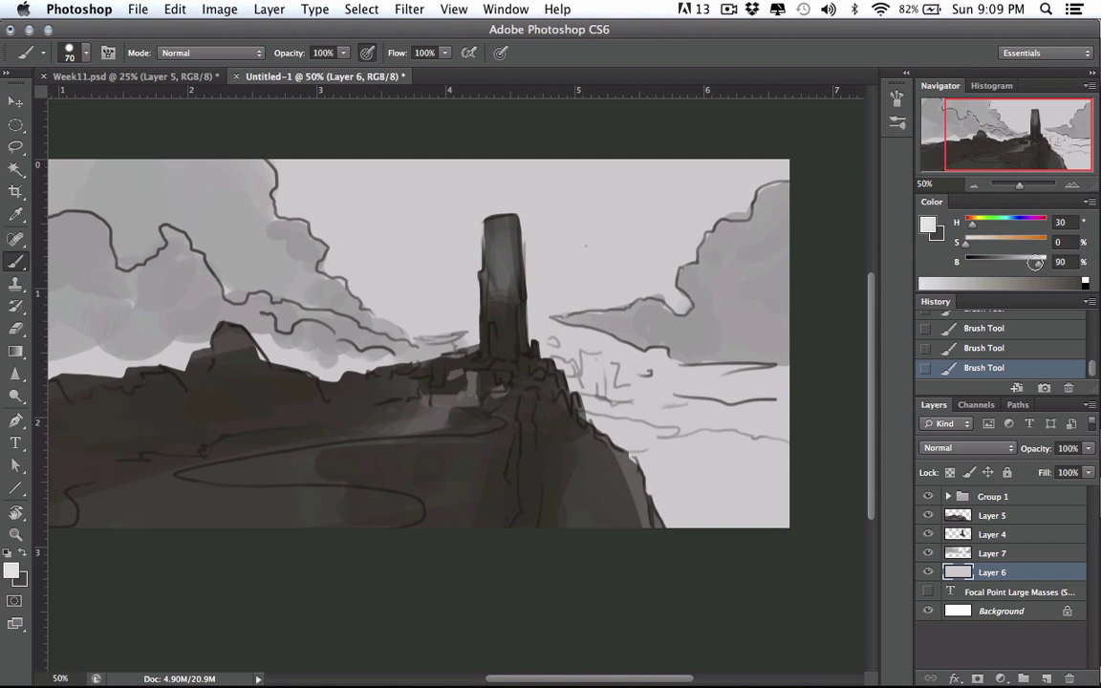
{"action": "key", "text": "bracketright"}
{"action": "key", "text": "bracketright"}
{"action": "mouse_move", "coordinate": [476, 374]}
{"action": "left_mouse_down"}
{"action": "mouse_move", "coordinate": [678, 376]}
{"action": "mouse_move", "coordinate": [567, 380]}
{"action": "mouse_move", "coordinate": [677, 499]}
{"action": "mouse_move", "coordinate": [689, 472]}
{"action": "mouse_move", "coordinate": [583, 397]}
{"action": "mouse_move", "coordinate": [448, 375]}
{"action": "mouse_move", "coordinate": [657, 380]}
{"action": "mouse_move", "coordinate": [561, 410]}
{"action": "mouse_move", "coordinate": [683, 426]}
{"action": "mouse_move", "coordinate": [782, 394]}
{"action": "mouse_move", "coordinate": [542, 370]}
{"action": "mouse_move", "coordinate": [444, 375]}
{"action": "mouse_move", "coordinate": [551, 353]}
{"action": "mouse_move", "coordinate": [569, 327]}
{"action": "mouse_move", "coordinate": [471, 327]}
{"action": "mouse_move", "coordinate": [537, 311]}
{"action": "mouse_move", "coordinate": [467, 316]}
{"action": "mouse_move", "coordinate": [594, 278]}
{"action": "mouse_move", "coordinate": [443, 286]}
{"action": "mouse_move", "coordinate": [621, 258]}
{"action": "mouse_move", "coordinate": [358, 262]}
{"action": "mouse_move", "coordinate": [491, 204]}
{"action": "left_mouse_up"}
{"action": "key", "text": "bracketleft"}
{"action": "key", "text": "bracketright"}
{"action": "key", "text": "bracketright"}
Darken the upper sky on Layer 6 with broad strokes of grey at 72% and 61% brightness, using a brush up to 250
{"action": "left_click", "coordinate": [463, 190], "text": "alt"}
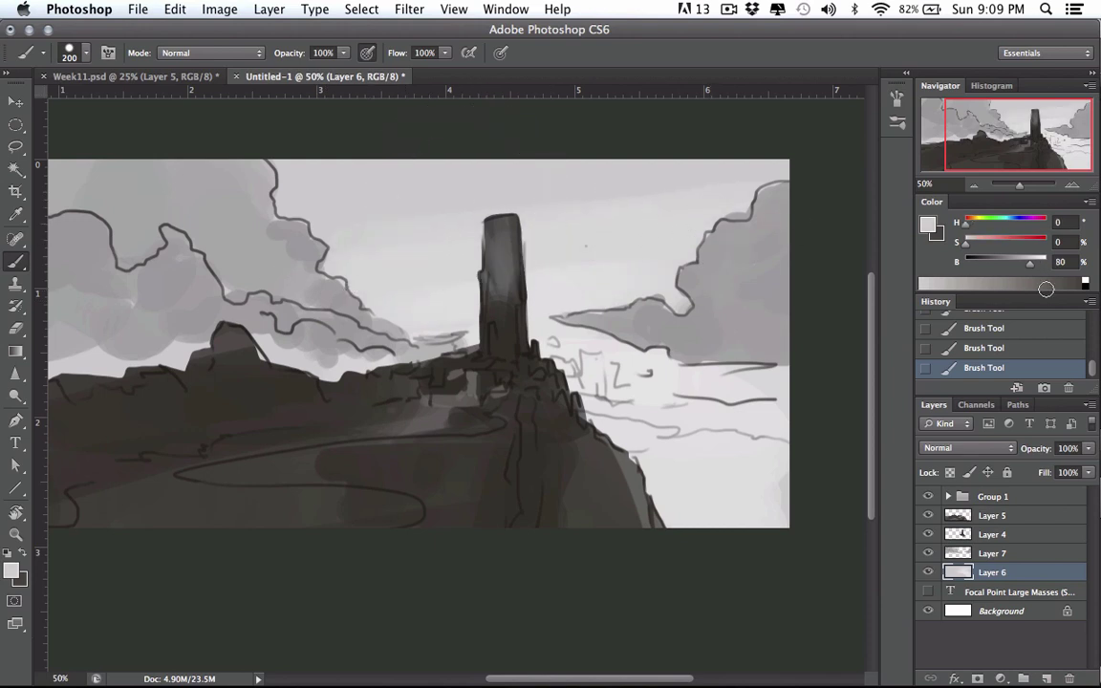
{"action": "left_click_drag", "start_coordinate": [1030, 263], "coordinate": [1024, 263]}
{"action": "mouse_move", "coordinate": [778, 157]}
{"action": "left_mouse_down"}
{"action": "mouse_move", "coordinate": [535, 166]}
{"action": "mouse_move", "coordinate": [608, 158]}
{"action": "mouse_move", "coordinate": [488, 195]}
{"action": "mouse_move", "coordinate": [520, 210]}
{"action": "mouse_move", "coordinate": [465, 241]}
{"action": "mouse_move", "coordinate": [515, 251]}
{"action": "mouse_move", "coordinate": [311, 287]}
{"action": "mouse_move", "coordinate": [325, 344]}
{"action": "mouse_move", "coordinate": [489, 356]}
{"action": "left_mouse_up"}
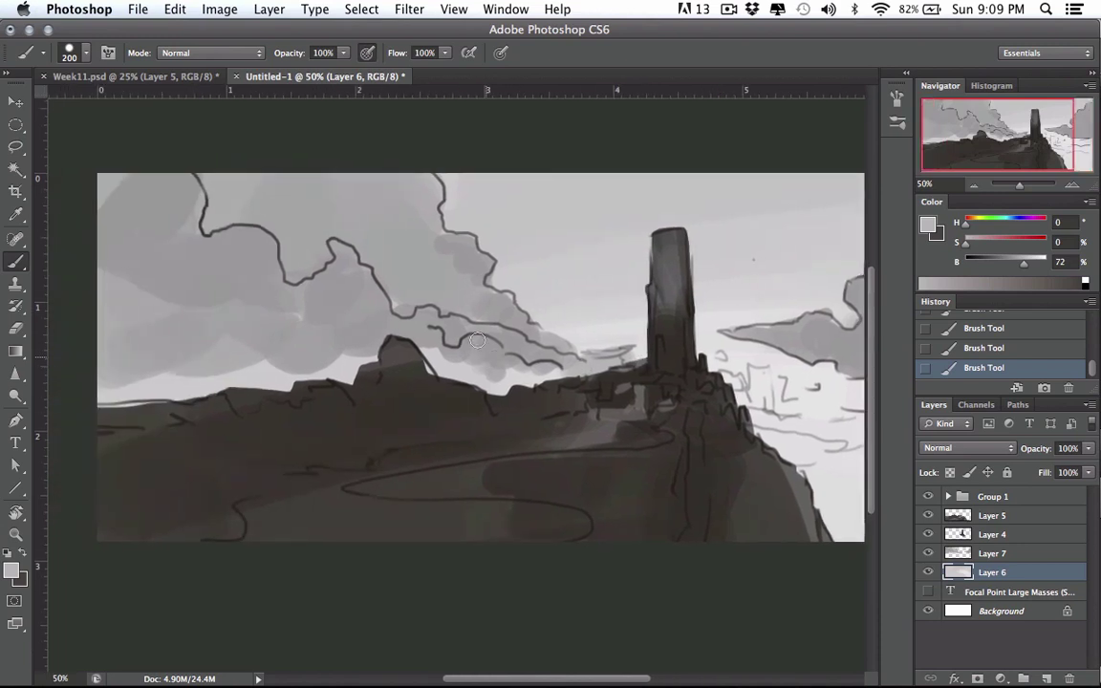
{"action": "key", "text": "bracketleft"}
{"action": "key", "text": "bracketleft"}
{"action": "left_click_drag", "start_coordinate": [542, 255], "coordinate": [404, 252]}
{"action": "left_click", "coordinate": [1014, 262]}
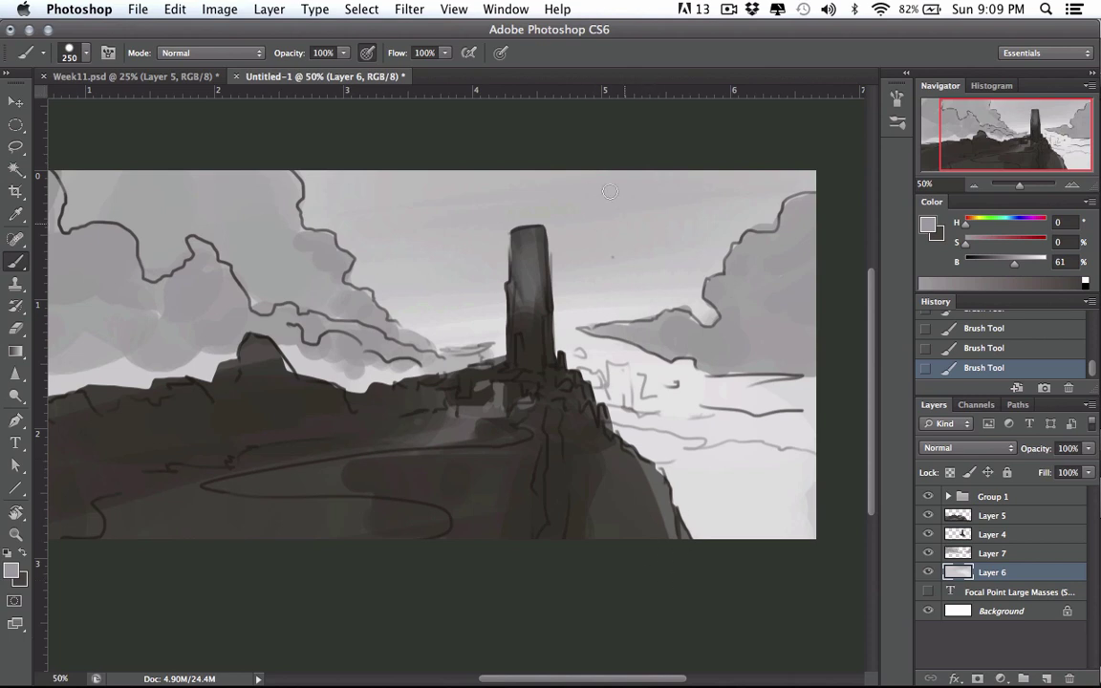
{"action": "left_click_drag", "start_coordinate": [519, 465], "coordinate": [554, 478]}
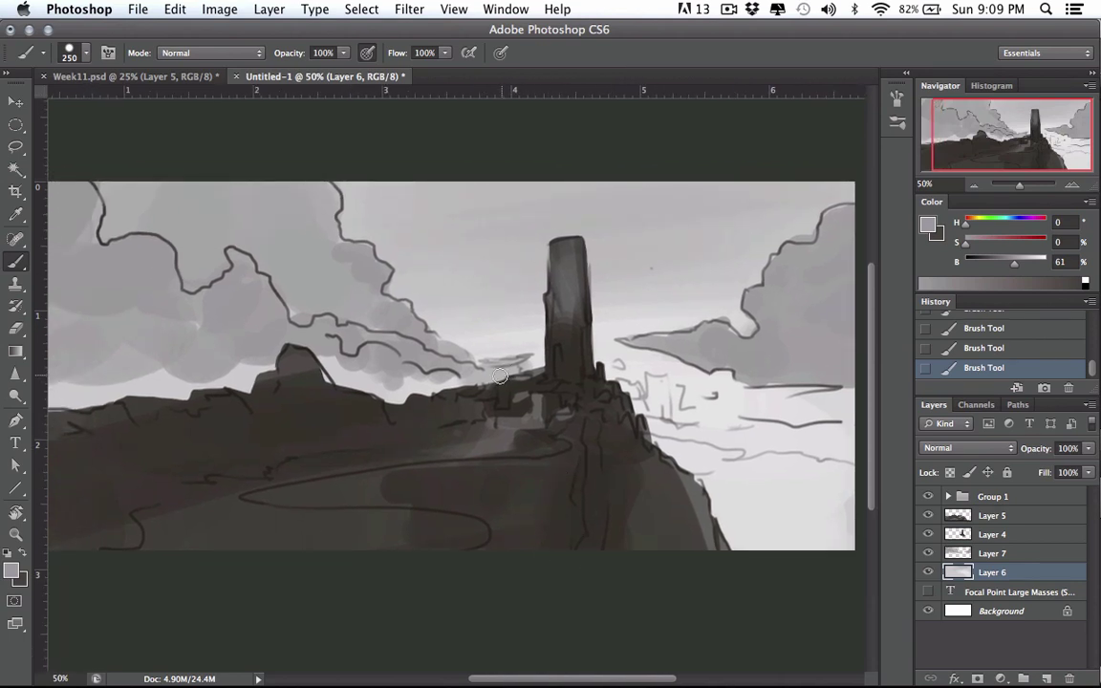
{"action": "left_click_drag", "start_coordinate": [466, 474], "coordinate": [504, 483]}
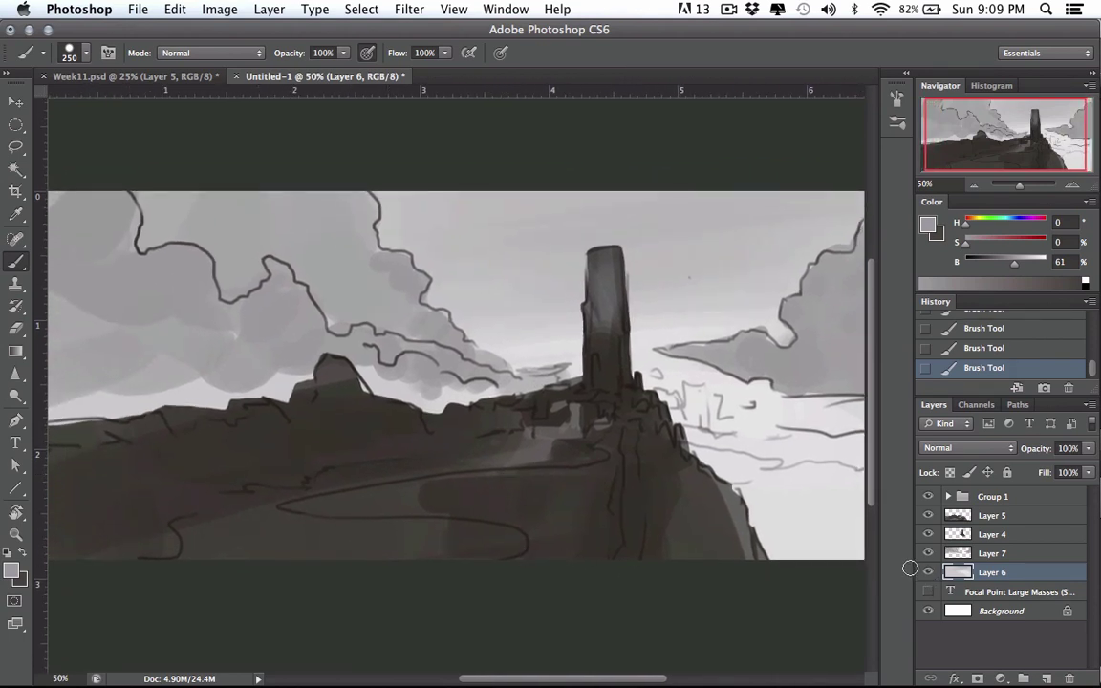
{"action": "left_click_drag", "start_coordinate": [552, 428], "coordinate": [518, 421]}
Reduce the brush to 80, sample a mid grey and add a new layer above the cloud layer, Layer 7
{"action": "key", "text": "["}
{"action": "key", "text": "["}
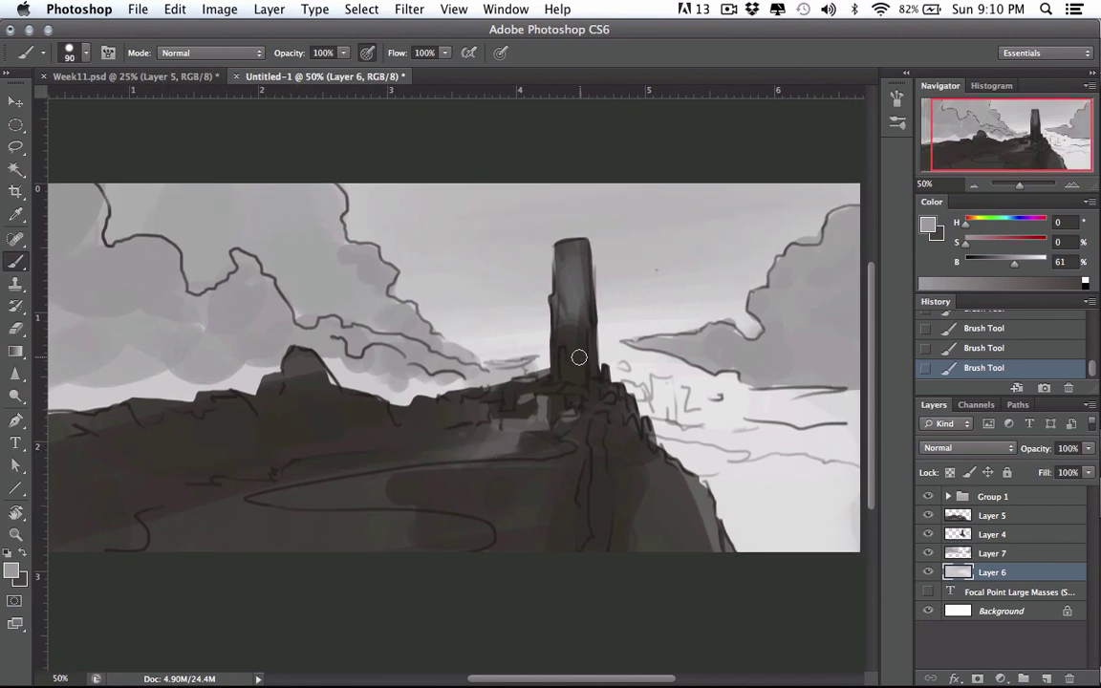
{"action": "left_click", "coordinate": [579, 357], "text": "alt"}
{"action": "key", "text": "["}
{"action": "left_click", "coordinate": [1037, 553]}
{"action": "left_click", "coordinate": [928, 553]}
{"action": "left_click", "coordinate": [928, 553]}
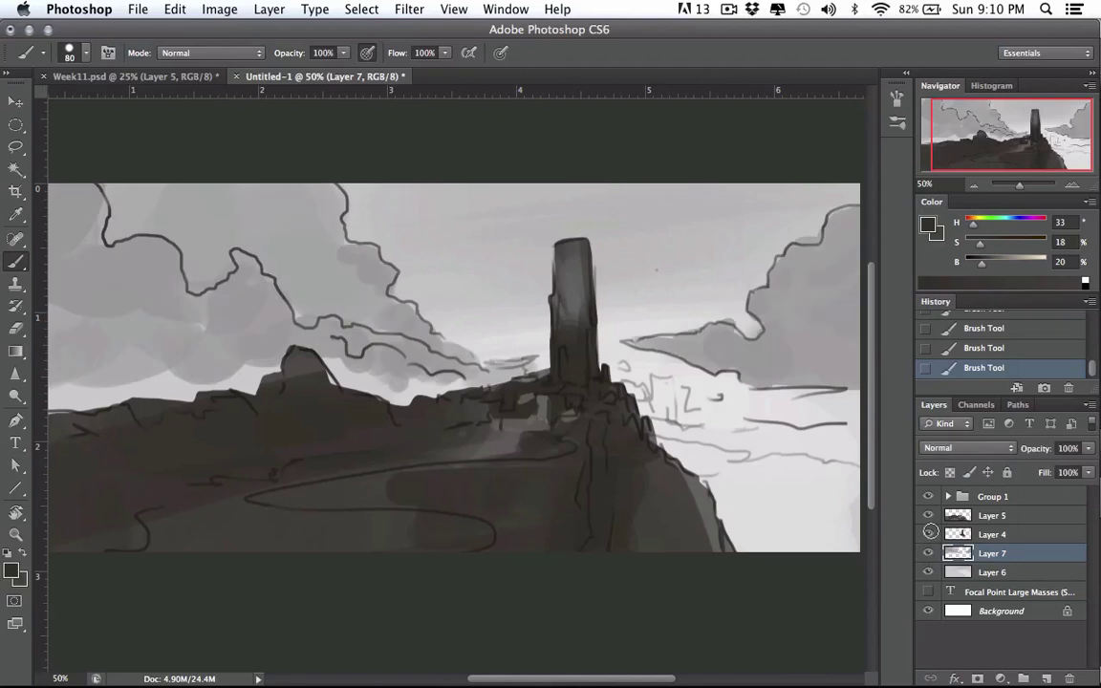
{"action": "left_click_drag", "start_coordinate": [927, 514], "coordinate": [928, 515]}
{"action": "scroll", "coordinate": [457, 484], "scroll_direction": "left", "scroll_amount": 1}
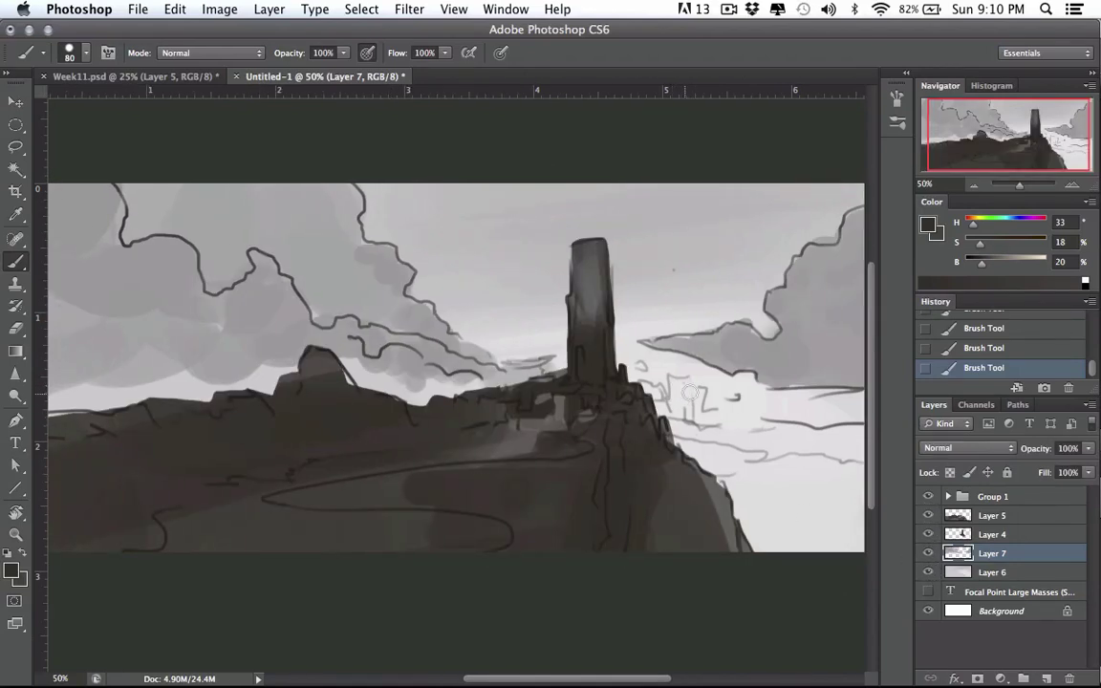
{"action": "left_click_drag", "start_coordinate": [703, 392], "coordinate": [702, 396]}
{"action": "left_click", "coordinate": [704, 397], "text": "alt"}
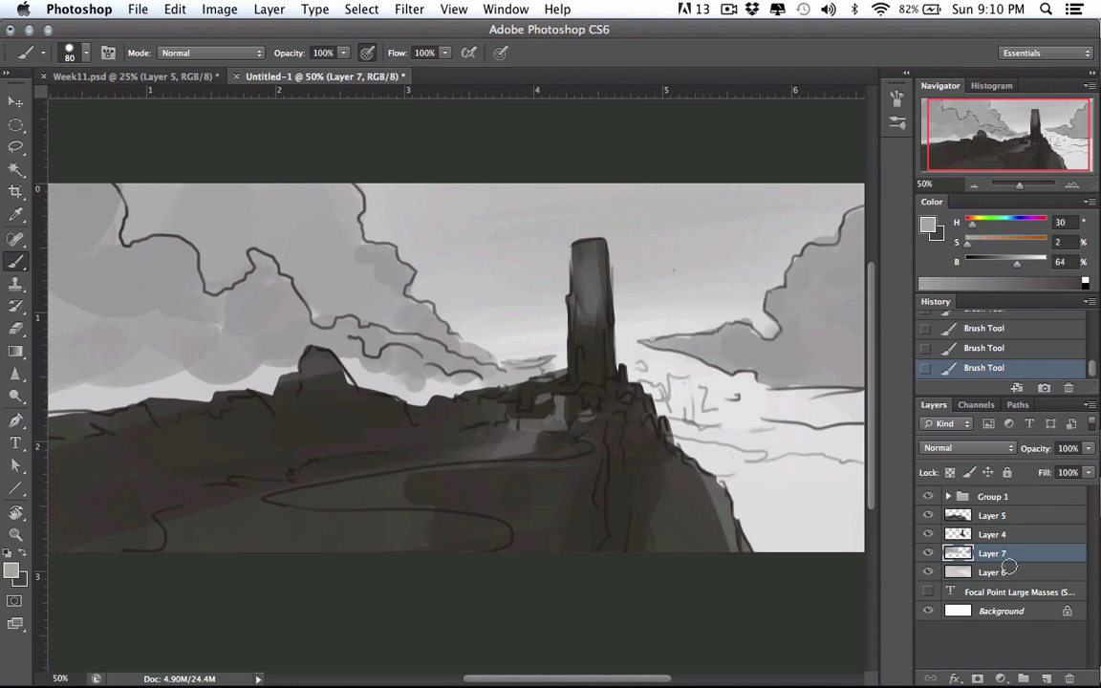
{"action": "left_click", "coordinate": [1048, 673]}
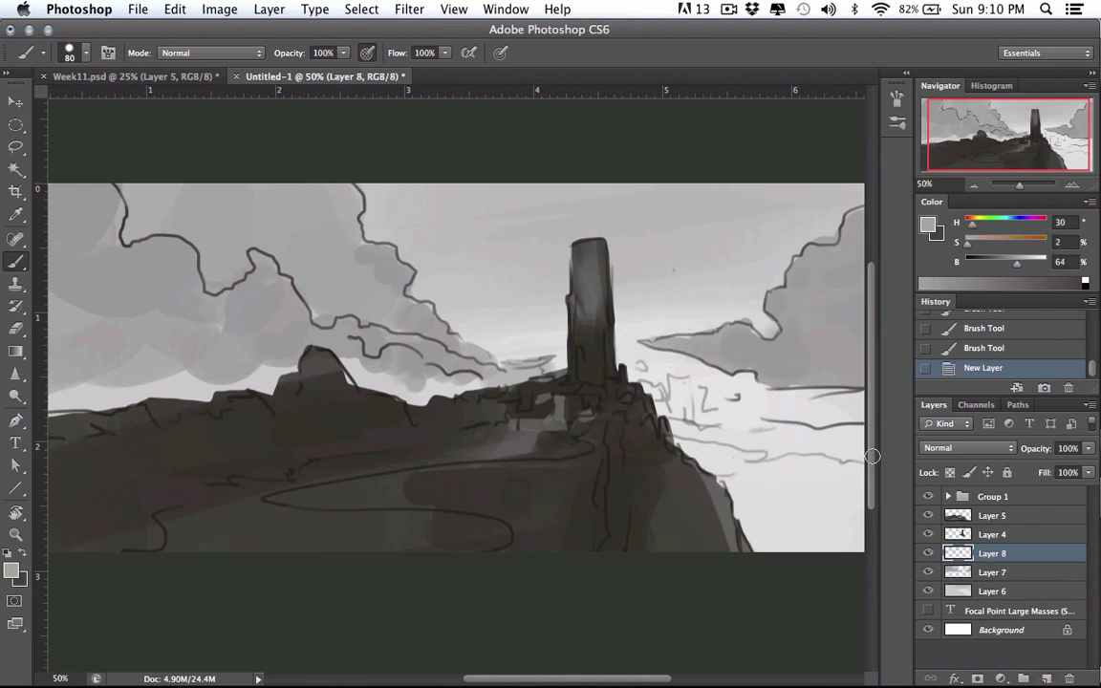
Block in the distant mass beyond the cliff with a sampled mid grey, using brushes up to size 90
{"action": "left_click", "coordinate": [703, 394], "text": "alt"}
{"action": "key", "text": "bracketleft"}
{"action": "mouse_move", "coordinate": [689, 394]}
{"action": "left_mouse_down"}
{"action": "mouse_move", "coordinate": [708, 470]}
{"action": "mouse_move", "coordinate": [678, 442]}
{"action": "mouse_move", "coordinate": [672, 395]}
{"action": "mouse_move", "coordinate": [647, 401]}
{"action": "mouse_move", "coordinate": [694, 403]}
{"action": "left_mouse_up"}
{"action": "key", "text": "bracketleft"}
{"action": "mouse_move", "coordinate": [719, 415]}
{"action": "left_mouse_down"}
{"action": "mouse_move", "coordinate": [741, 477]}
{"action": "mouse_move", "coordinate": [760, 430]}
{"action": "mouse_move", "coordinate": [765, 478]}
{"action": "mouse_move", "coordinate": [612, 486]}
{"action": "left_mouse_up"}
{"action": "key", "text": "bracketright"}
{"action": "key", "text": "bracketright"}
{"action": "key", "text": "bracketright"}
{"action": "key", "text": "bracketright"}
{"action": "mouse_move", "coordinate": [645, 435]}
{"action": "left_mouse_down"}
{"action": "mouse_move", "coordinate": [673, 466]}
{"action": "mouse_move", "coordinate": [650, 489]}
{"action": "mouse_move", "coordinate": [647, 531]}
{"action": "left_mouse_up"}
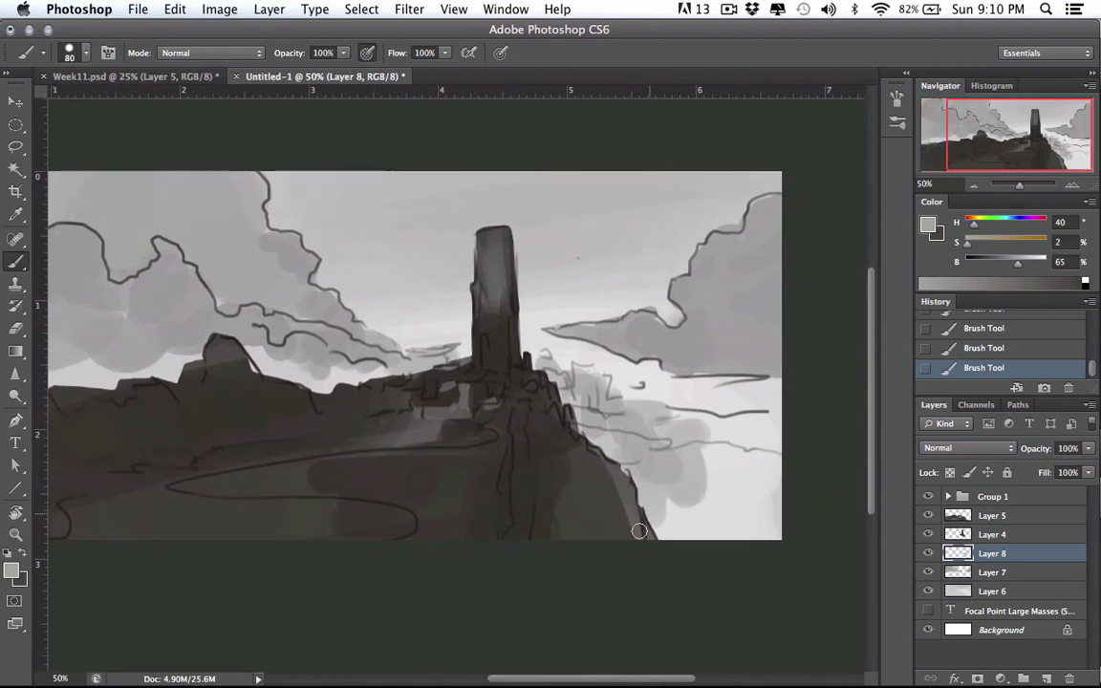
{"action": "mouse_move", "coordinate": [705, 435]}
{"action": "left_mouse_down"}
{"action": "mouse_move", "coordinate": [759, 436]}
{"action": "mouse_move", "coordinate": [736, 463]}
{"action": "left_mouse_up"}
{"action": "left_click_drag", "start_coordinate": [693, 514], "coordinate": [656, 558]}
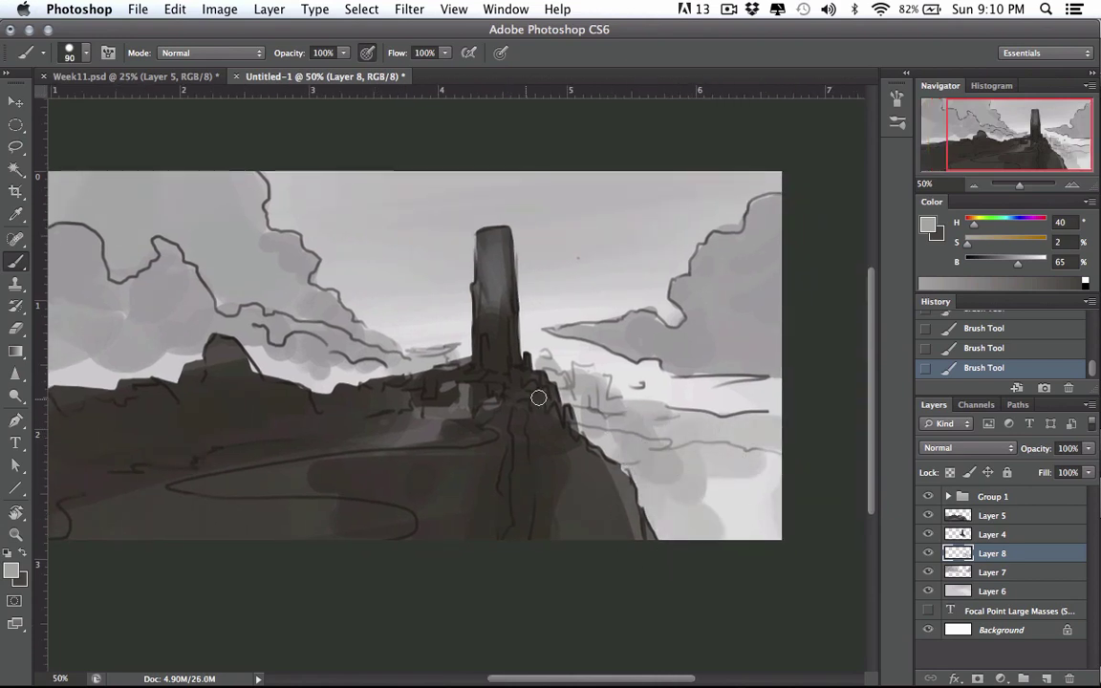
Extend the grey distance on both sides of the tower's base and over the sketched buildings, using a brush around 70
{"action": "key", "text": "bracketleft"}
{"action": "left_click_drag", "start_coordinate": [463, 370], "coordinate": [440, 355]}
{"action": "left_click_drag", "start_coordinate": [523, 357], "coordinate": [594, 381]}
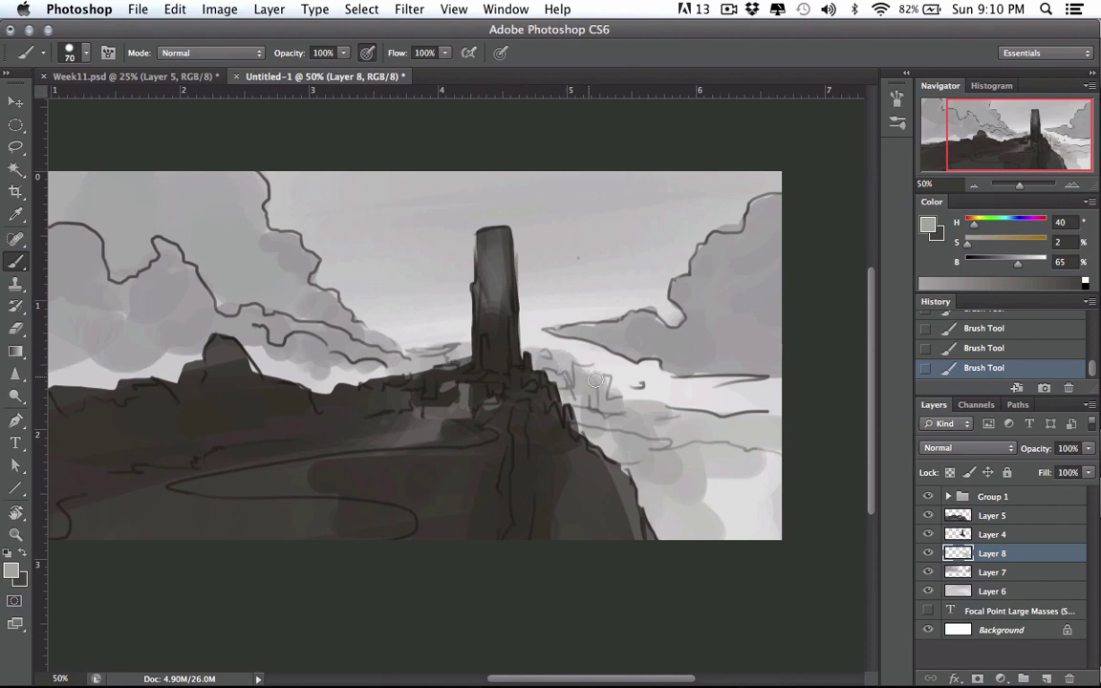
Carve light gaps and edges into the distant buildings with a sampled light grey and a brush around size 40
{"action": "key", "text": "bracketleft"}
{"action": "key", "text": "bracketleft"}
{"action": "left_click", "coordinate": [684, 393], "text": "alt"}
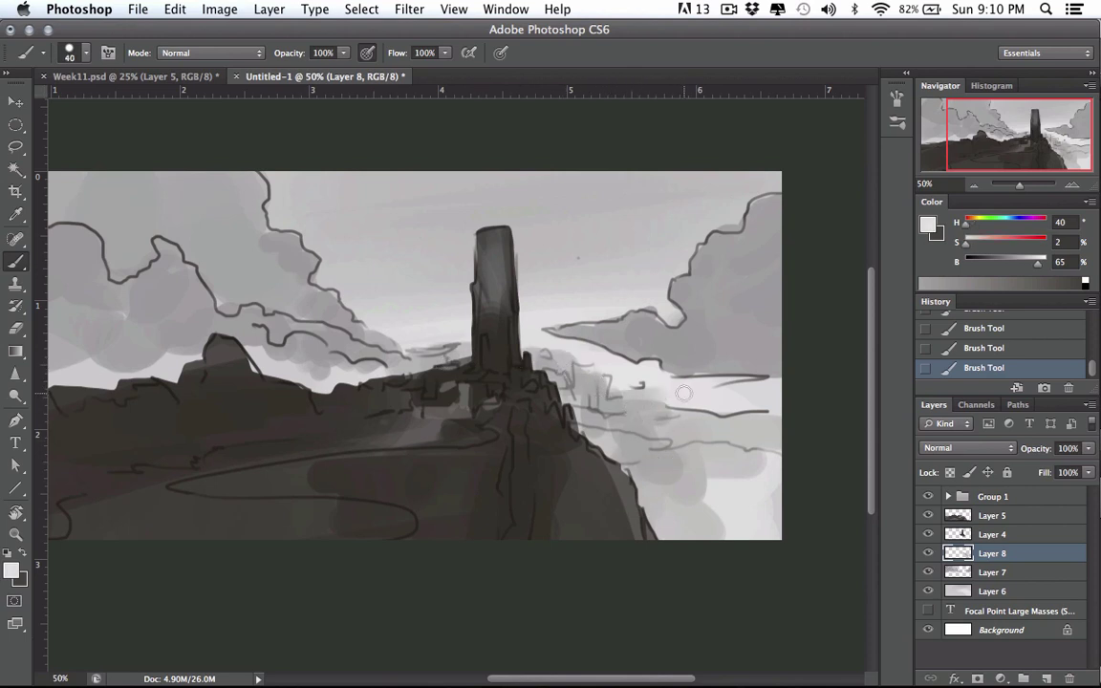
{"action": "mouse_move", "coordinate": [657, 399]}
{"action": "left_mouse_down"}
{"action": "mouse_move", "coordinate": [604, 401]}
{"action": "mouse_move", "coordinate": [597, 375]}
{"action": "mouse_move", "coordinate": [561, 380]}
{"action": "mouse_move", "coordinate": [520, 362]}
{"action": "mouse_move", "coordinate": [547, 356]}
{"action": "left_mouse_up"}
{"action": "key", "text": "bracketleft"}
{"action": "key", "text": "bracketright"}
{"action": "left_click_drag", "start_coordinate": [608, 423], "coordinate": [613, 456]}
{"action": "mouse_move", "coordinate": [568, 374]}
{"action": "left_mouse_down"}
{"action": "mouse_move", "coordinate": [593, 413]}
{"action": "mouse_move", "coordinate": [694, 379]}
{"action": "mouse_move", "coordinate": [617, 445]}
{"action": "left_mouse_up"}
Lighten the lower part of the distant mass beyond the cliff with the light grey and a size 50 brush
{"action": "key", "text": "bracketright"}
{"action": "key", "text": "bracketright"}
{"action": "left_click_drag", "start_coordinate": [752, 459], "coordinate": [675, 461]}
{"action": "left_click_drag", "start_coordinate": [495, 516], "coordinate": [687, 483]}
{"action": "left_click_drag", "start_coordinate": [571, 499], "coordinate": [478, 506]}
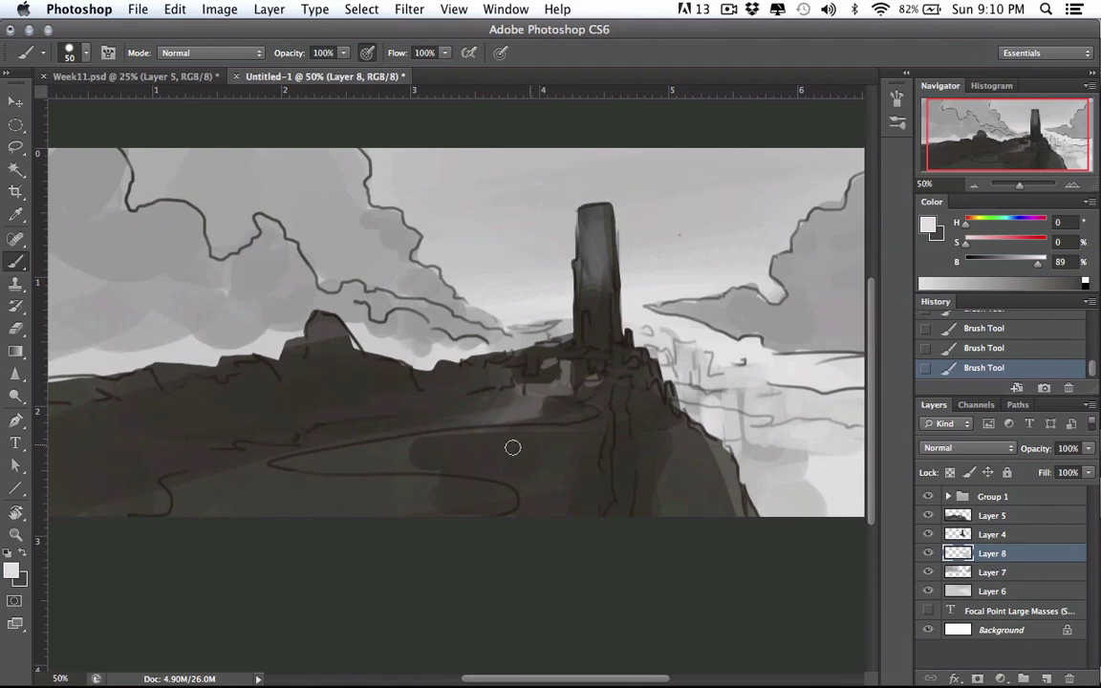
Add a Selective Color adjustment layer and place it above Group 1 at the head of the layer stack
{"action": "mouse_move", "coordinate": [513, 449]}
{"action": "left_mouse_down"}
{"action": "mouse_move", "coordinate": [564, 452]}
{"action": "mouse_move", "coordinate": [427, 438]}
{"action": "mouse_move", "coordinate": [496, 447]}
{"action": "mouse_move", "coordinate": [523, 403]}
{"action": "mouse_move", "coordinate": [483, 425]}
{"action": "mouse_move", "coordinate": [446, 422]}
{"action": "mouse_move", "coordinate": [449, 435]}
{"action": "mouse_move", "coordinate": [564, 427]}
{"action": "mouse_move", "coordinate": [410, 459]}
{"action": "mouse_move", "coordinate": [383, 438]}
{"action": "left_mouse_up"}
{"action": "mouse_move", "coordinate": [426, 278]}
{"action": "left_mouse_down"}
{"action": "mouse_move", "coordinate": [444, 282]}
{"action": "mouse_move", "coordinate": [397, 287]}
{"action": "mouse_move", "coordinate": [409, 287]}
{"action": "left_mouse_up"}
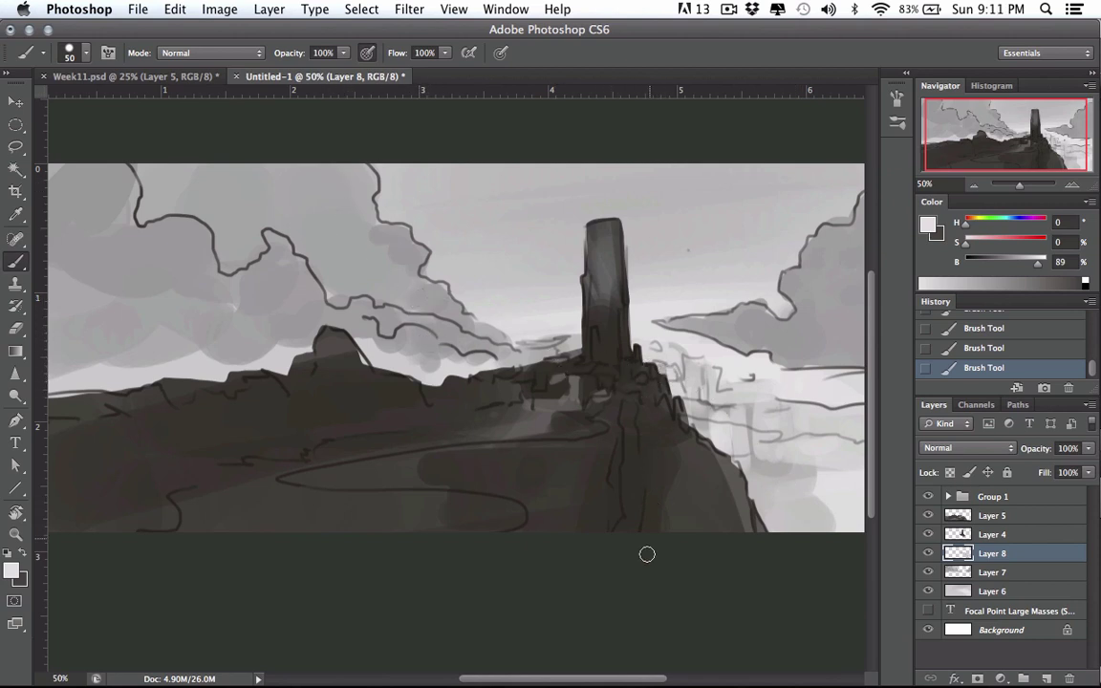
{"action": "left_click", "coordinate": [997, 515]}
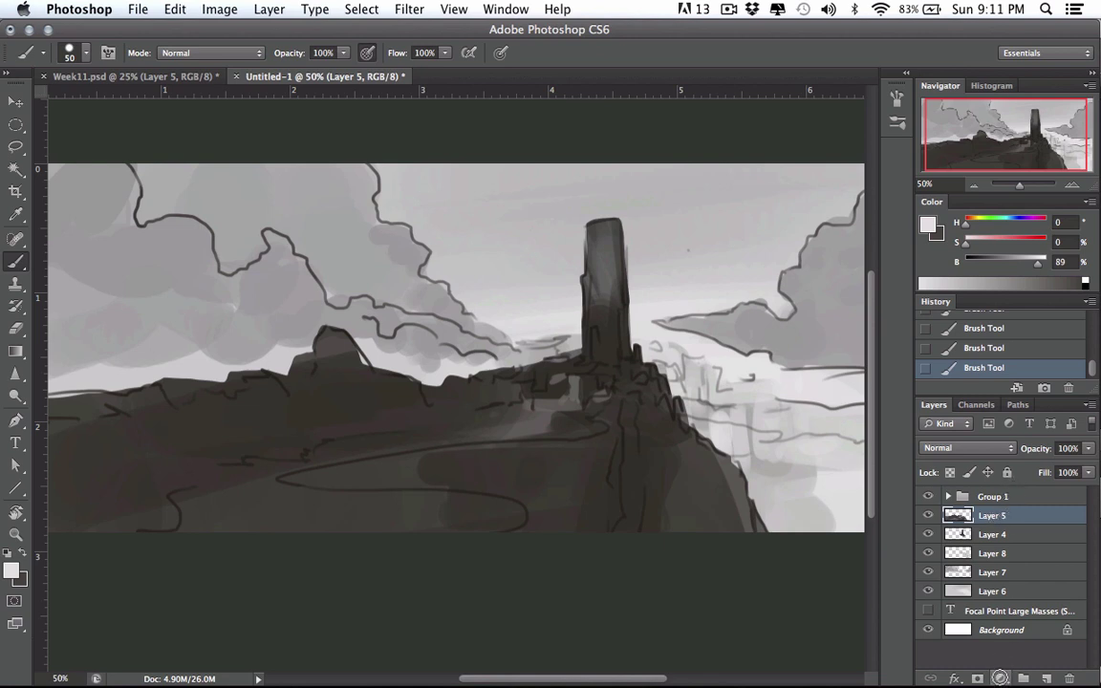
{"action": "left_click", "coordinate": [999, 676]}
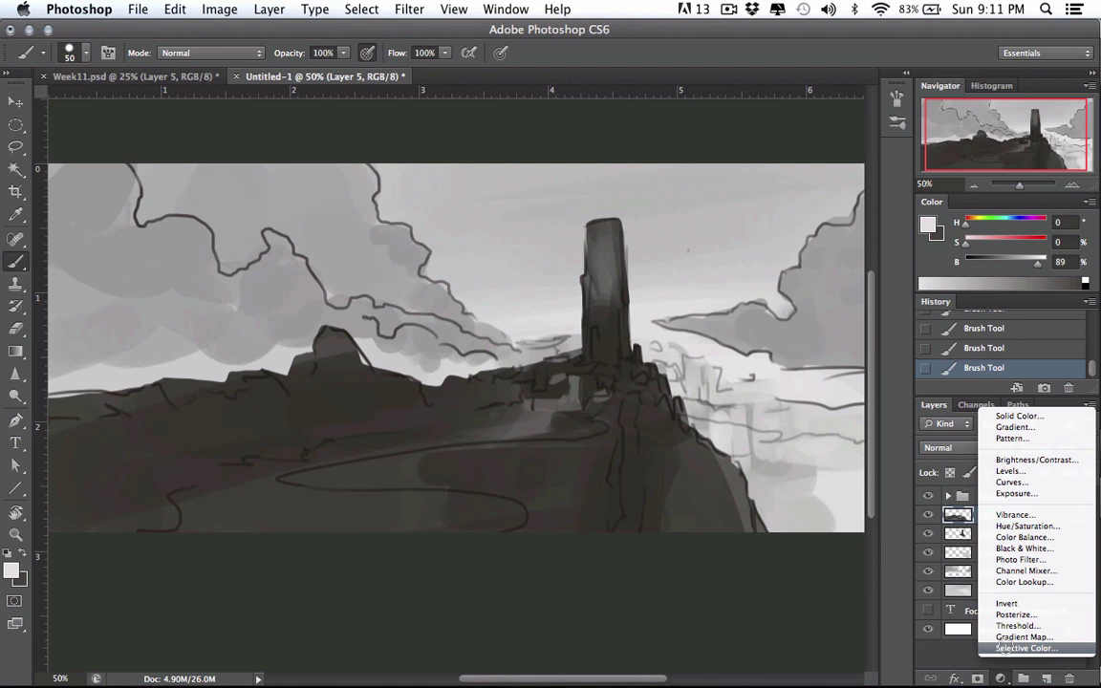
{"action": "left_click", "coordinate": [1013, 648]}
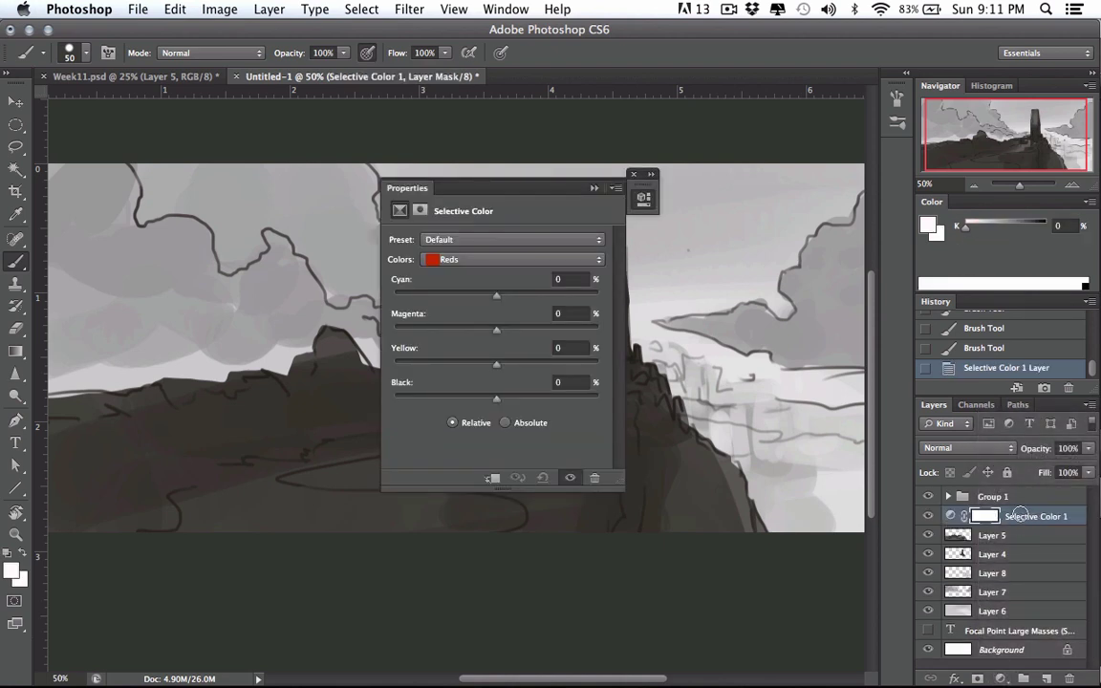
{"action": "left_click_drag", "start_coordinate": [1018, 517], "coordinate": [1011, 488]}
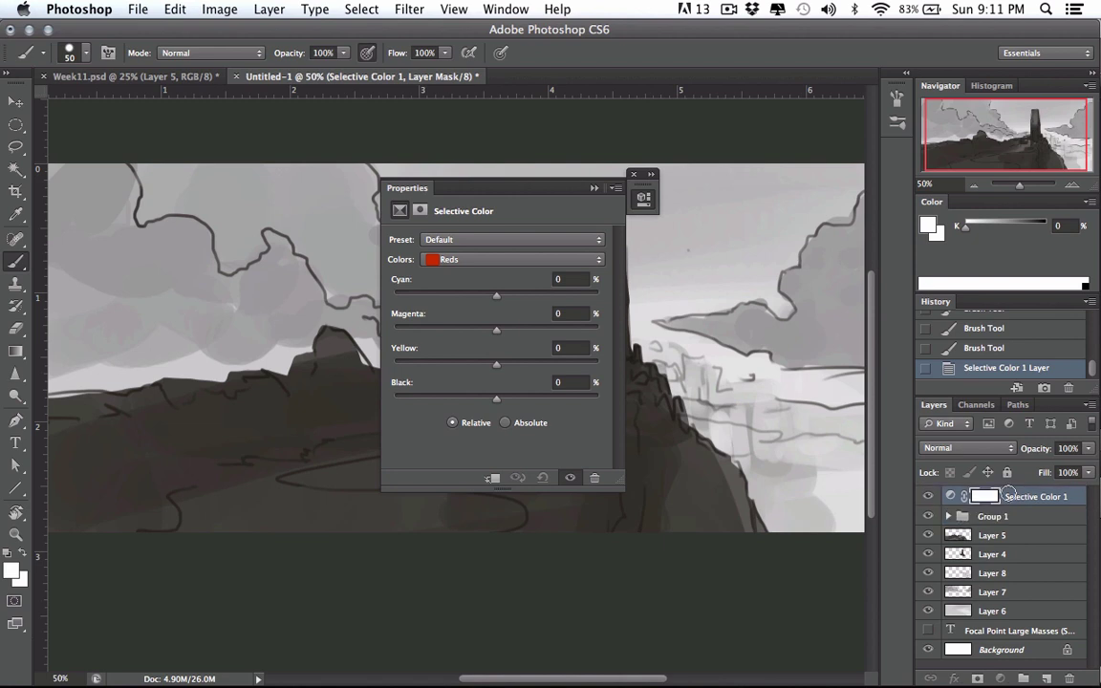
Warm the Blacks in the Selective Color adjustment to Cyan -55%, Magenta -6% and Yellow +10%
{"action": "left_click", "coordinate": [492, 262]}
{"action": "left_click", "coordinate": [509, 364]}
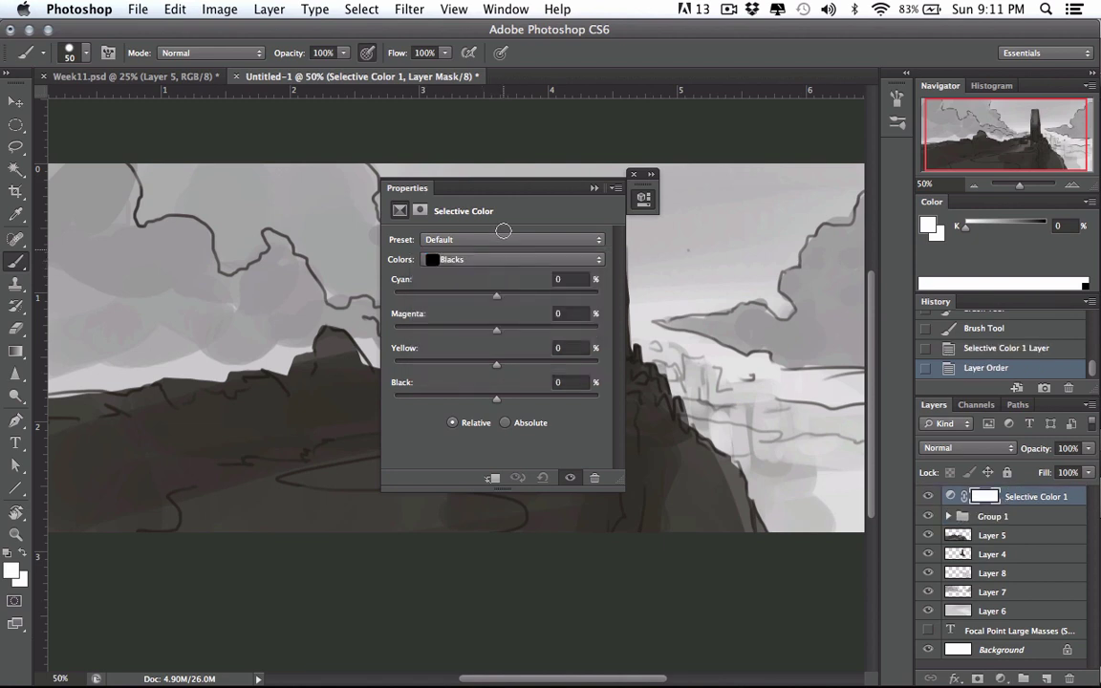
{"action": "left_click_drag", "start_coordinate": [501, 187], "coordinate": [810, 212]}
{"action": "key", "text": "super+minus"}
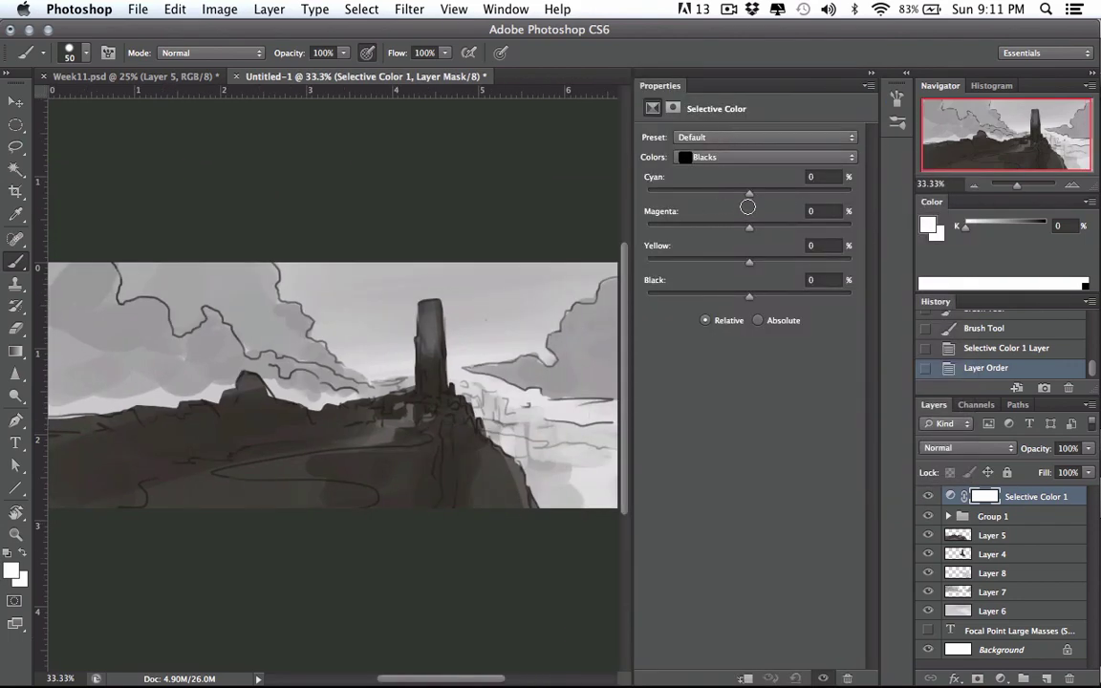
{"action": "left_click_drag", "start_coordinate": [747, 193], "coordinate": [694, 194]}
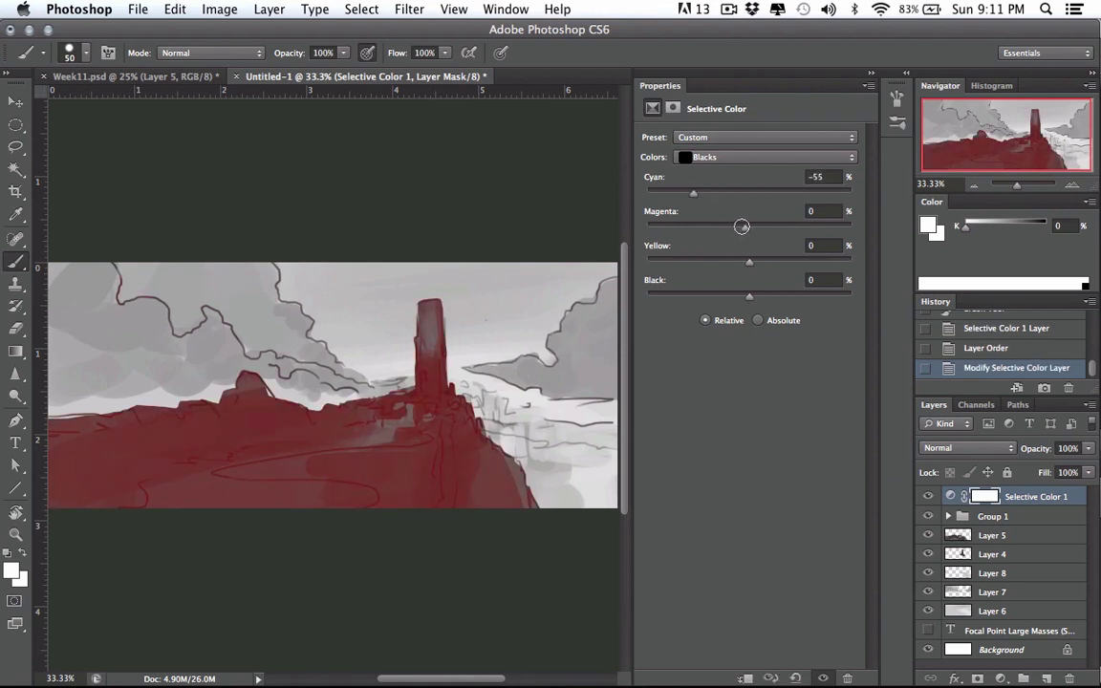
{"action": "left_click_drag", "start_coordinate": [742, 227], "coordinate": [760, 259]}
Cool the Neutrals in the Selective Color adjustment to Cyan +12%, Magenta -2% and Yellow -13%
{"action": "left_click", "coordinate": [750, 158]}
{"action": "left_click", "coordinate": [736, 146]}
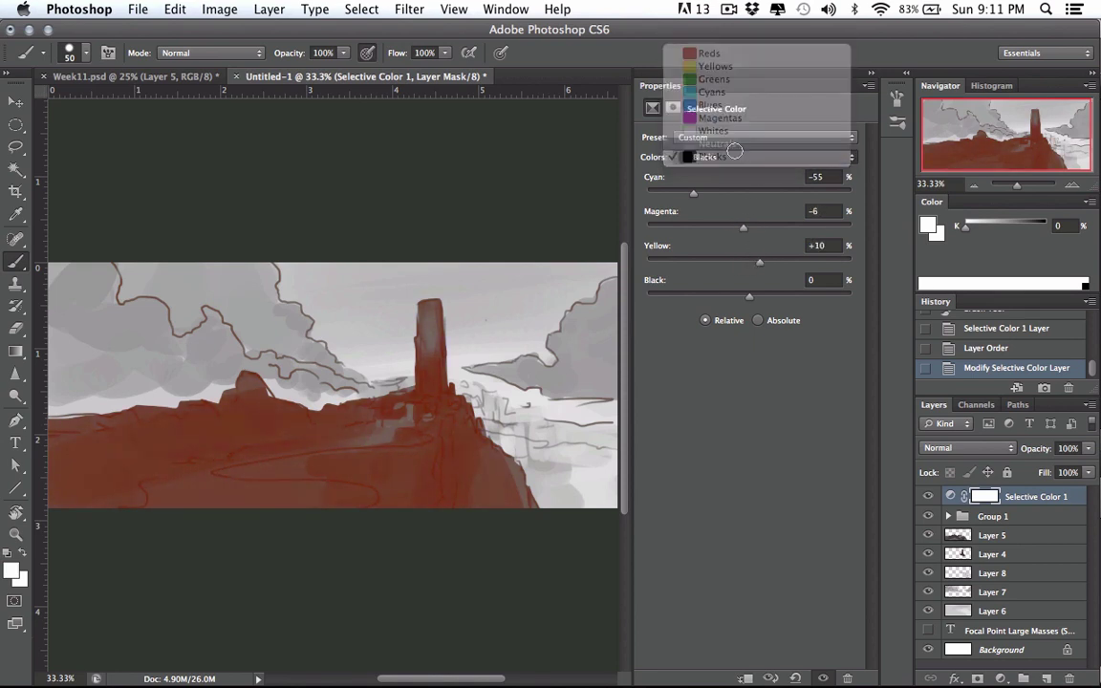
{"action": "left_click_drag", "start_coordinate": [748, 194], "coordinate": [735, 258]}
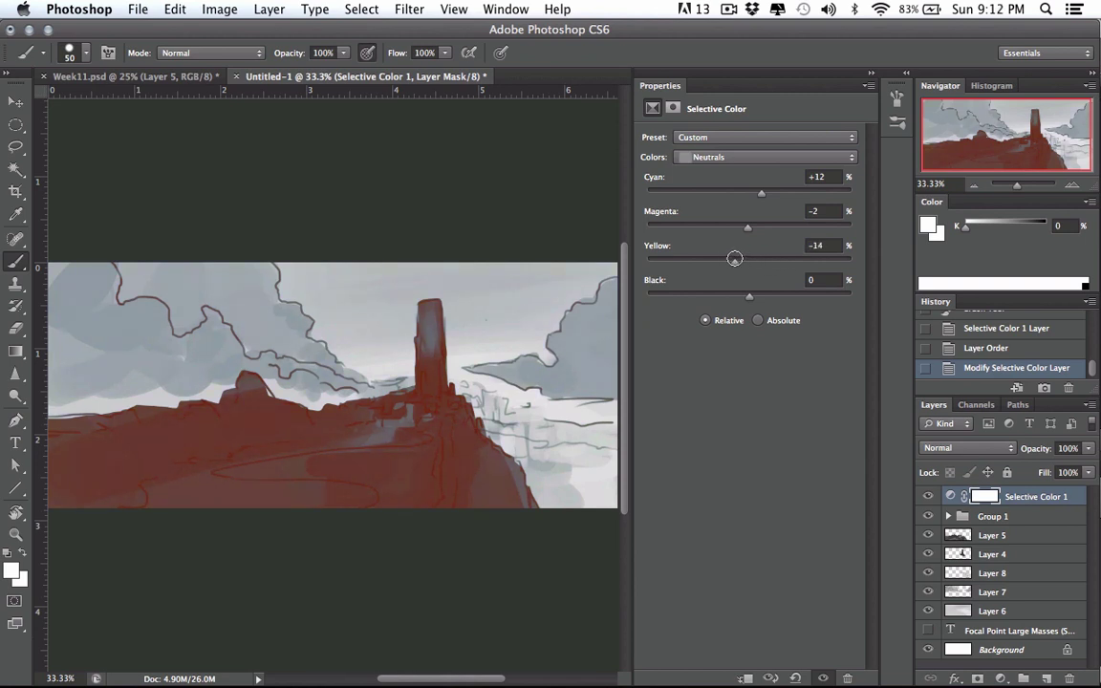
Shift the Whites to Cyan +37% and Magenta +15%, and close the Selective Color settings
{"action": "left_click", "coordinate": [755, 157]}
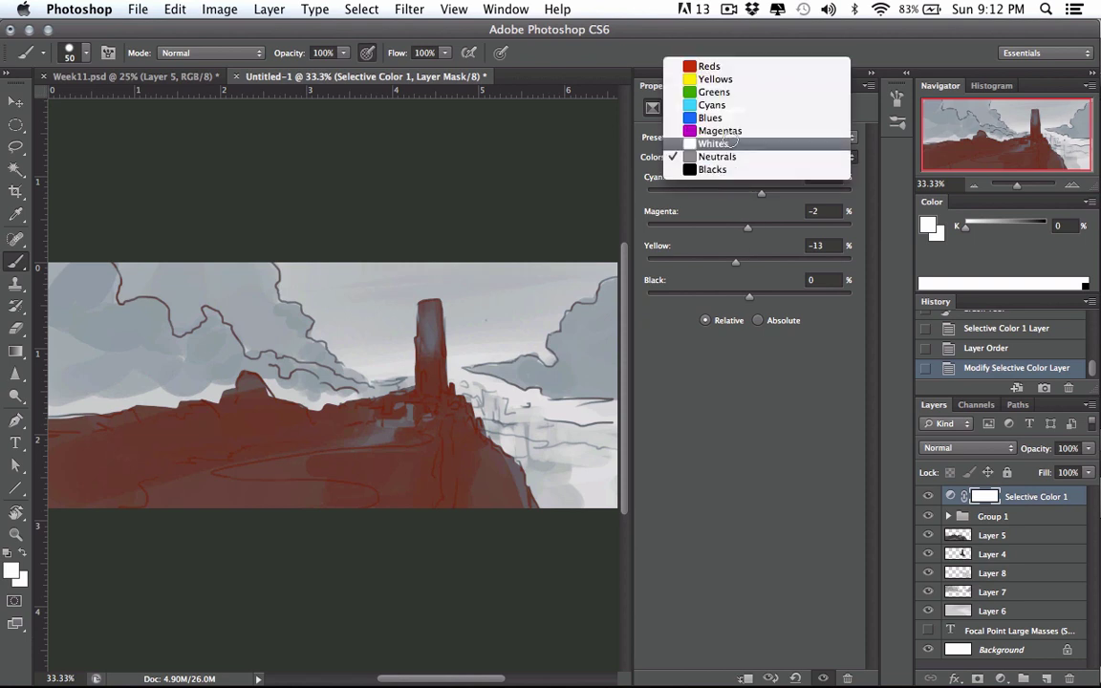
{"action": "left_click", "coordinate": [750, 140]}
{"action": "left_click_drag", "start_coordinate": [748, 191], "coordinate": [757, 216]}
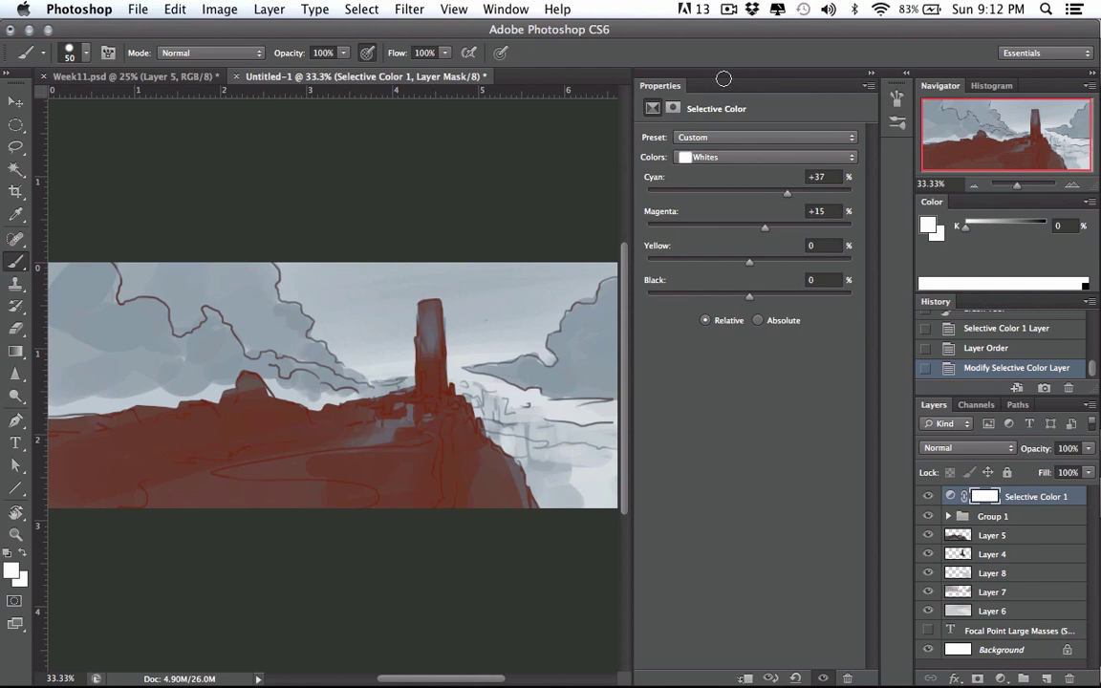
{"action": "left_click_drag", "start_coordinate": [664, 78], "coordinate": [449, 125]}
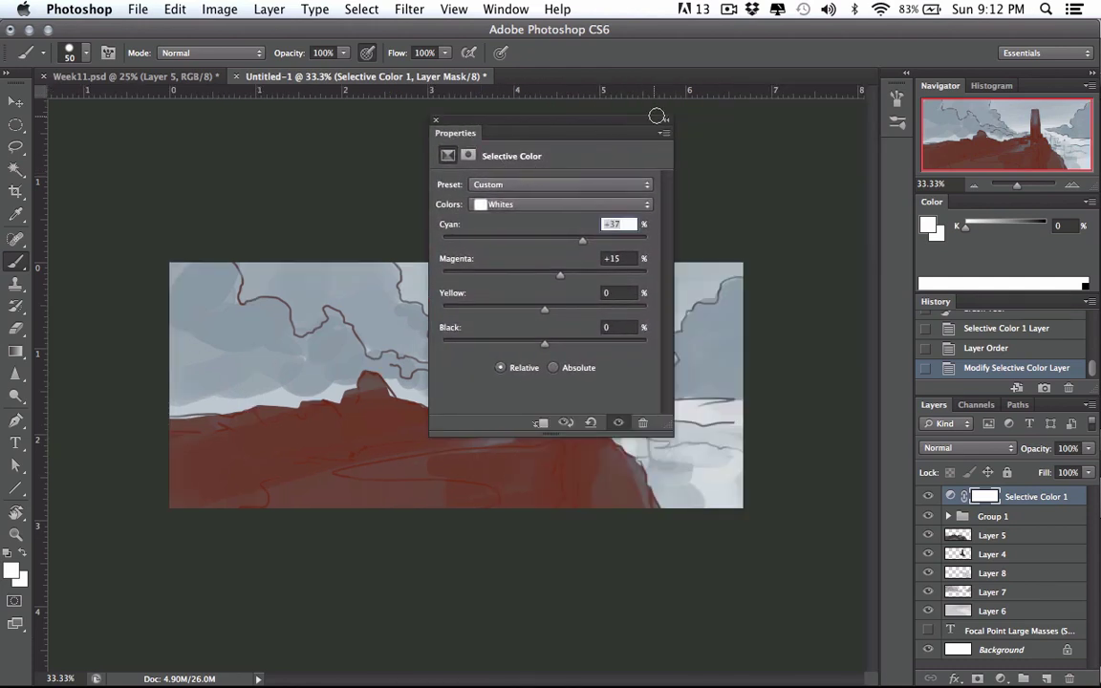
{"action": "left_click", "coordinate": [440, 123]}
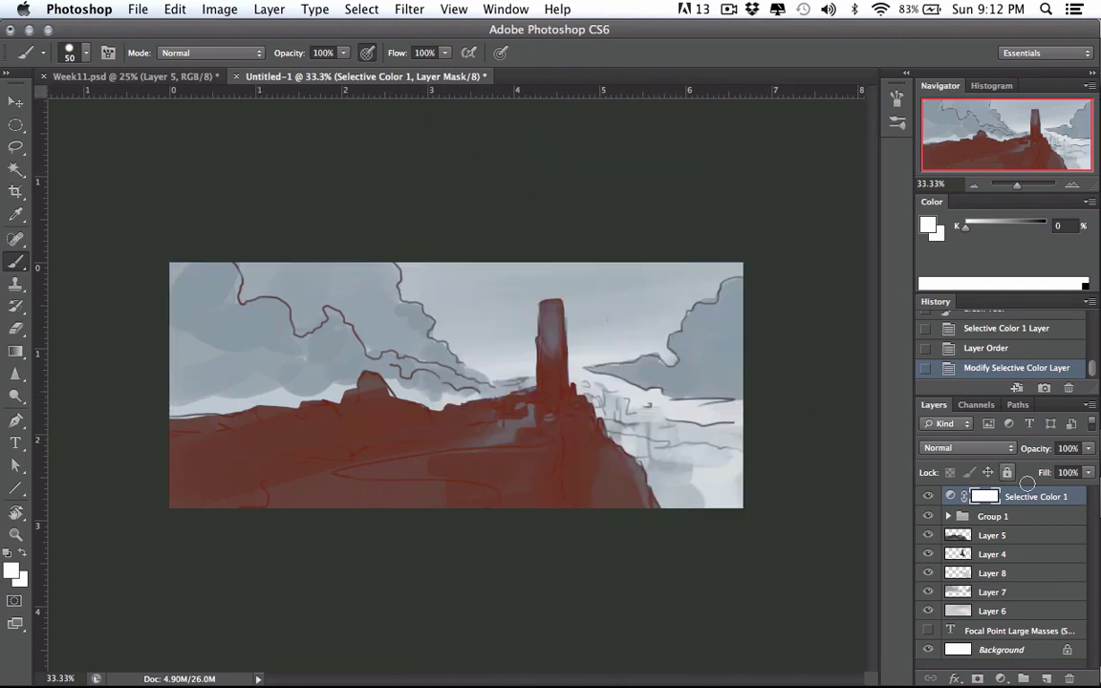
Compare the painting with and without the Selective Color adjustment
{"action": "left_click", "coordinate": [928, 496]}
{"action": "left_click", "coordinate": [928, 496]}
{"action": "left_click", "coordinate": [999, 677]}
{"action": "left_click", "coordinate": [997, 677]}
{"action": "left_click", "coordinate": [928, 496]}
{"action": "left_click", "coordinate": [928, 496]}
Add a new layer and turn the sampled land red into an orange-brown with H 23, S 61 and B 67
{"action": "left_click", "coordinate": [1047, 677]}
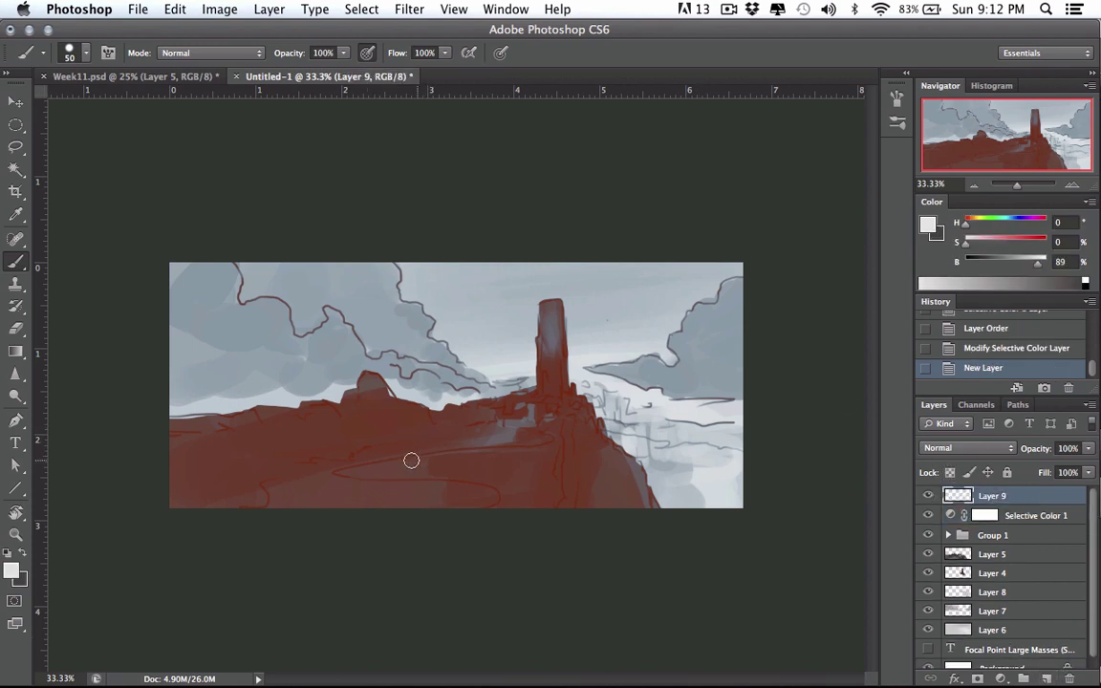
{"action": "key", "text": "super+plus"}
{"action": "mouse_move", "coordinate": [371, 458]}
{"action": "left_mouse_down"}
{"action": "mouse_move", "coordinate": [346, 446]}
{"action": "mouse_move", "coordinate": [403, 460]}
{"action": "left_mouse_up"}
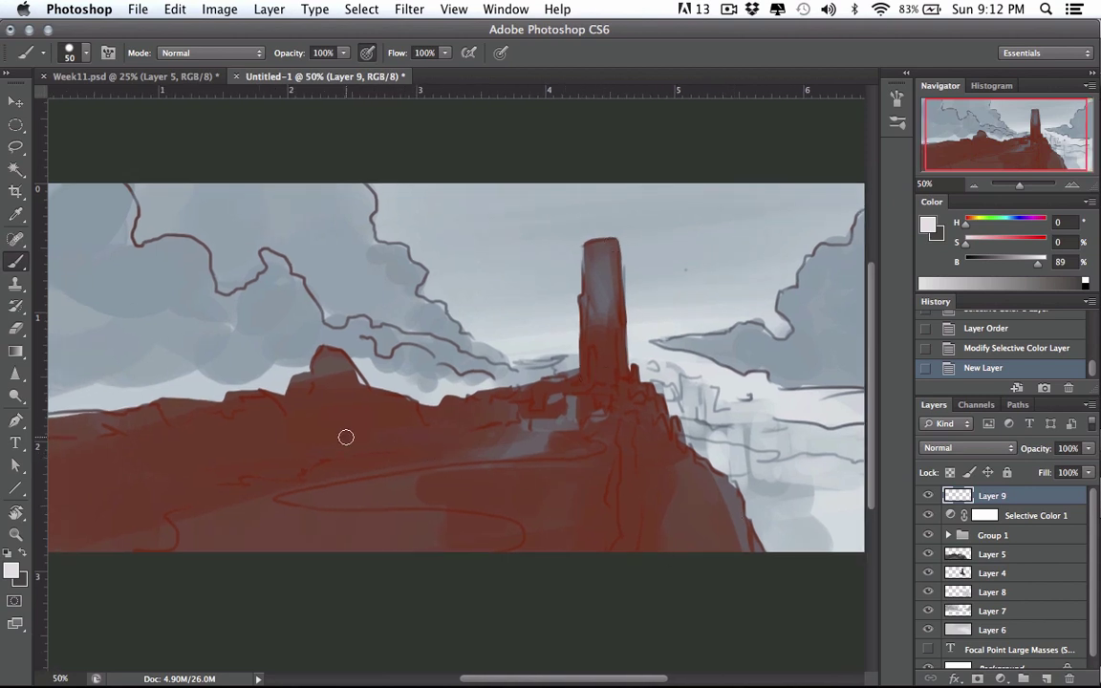
{"action": "mouse_move", "coordinate": [500, 454]}
{"action": "left_mouse_down"}
{"action": "mouse_move", "coordinate": [611, 448]}
{"action": "mouse_move", "coordinate": [469, 461]}
{"action": "left_mouse_up"}
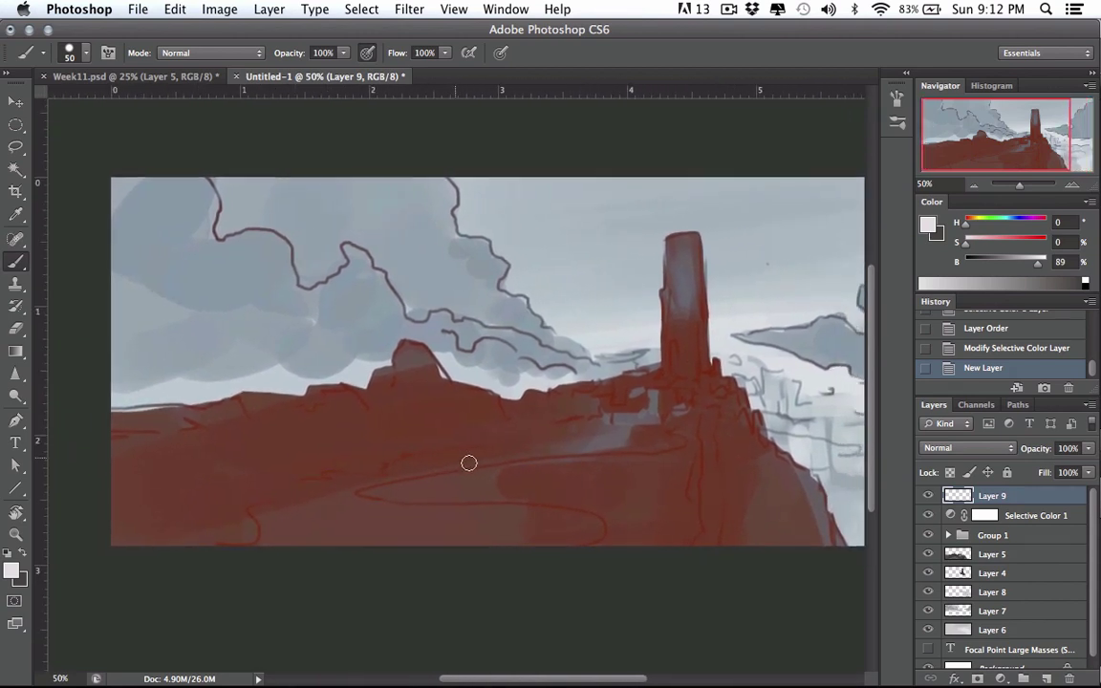
{"action": "left_click", "coordinate": [703, 368], "text": "alt"}
{"action": "left_click_drag", "start_coordinate": [683, 383], "coordinate": [648, 388]}
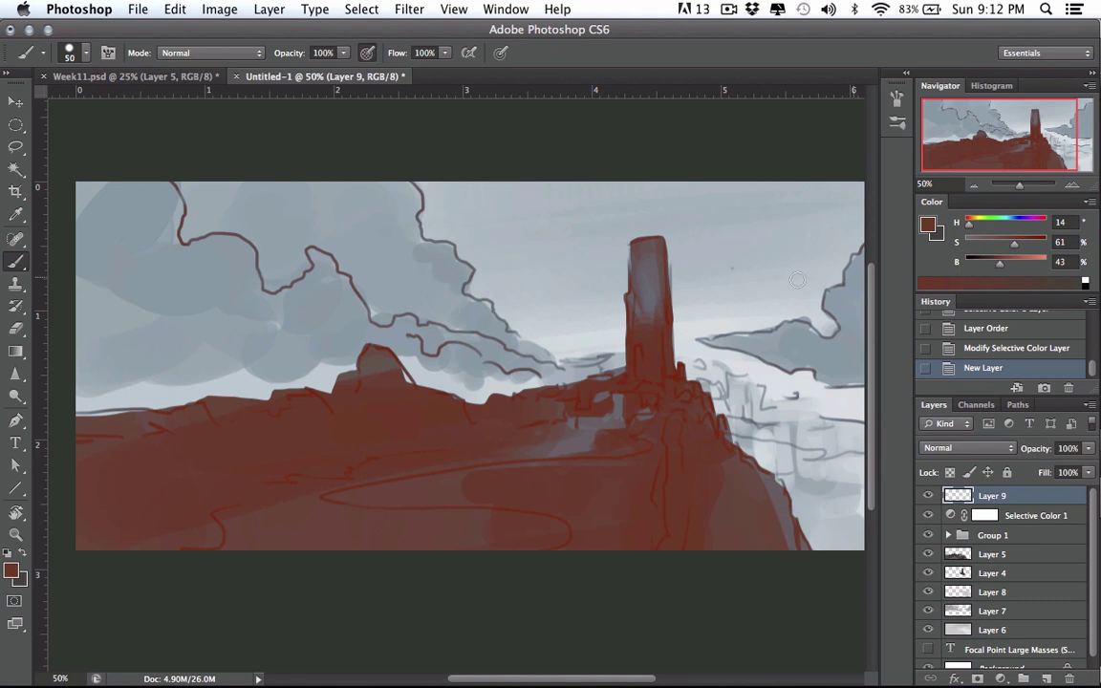
{"action": "mouse_move", "coordinate": [475, 423]}
{"action": "left_mouse_down"}
{"action": "mouse_move", "coordinate": [496, 433]}
{"action": "mouse_move", "coordinate": [392, 435]}
{"action": "mouse_move", "coordinate": [469, 420]}
{"action": "left_mouse_up"}
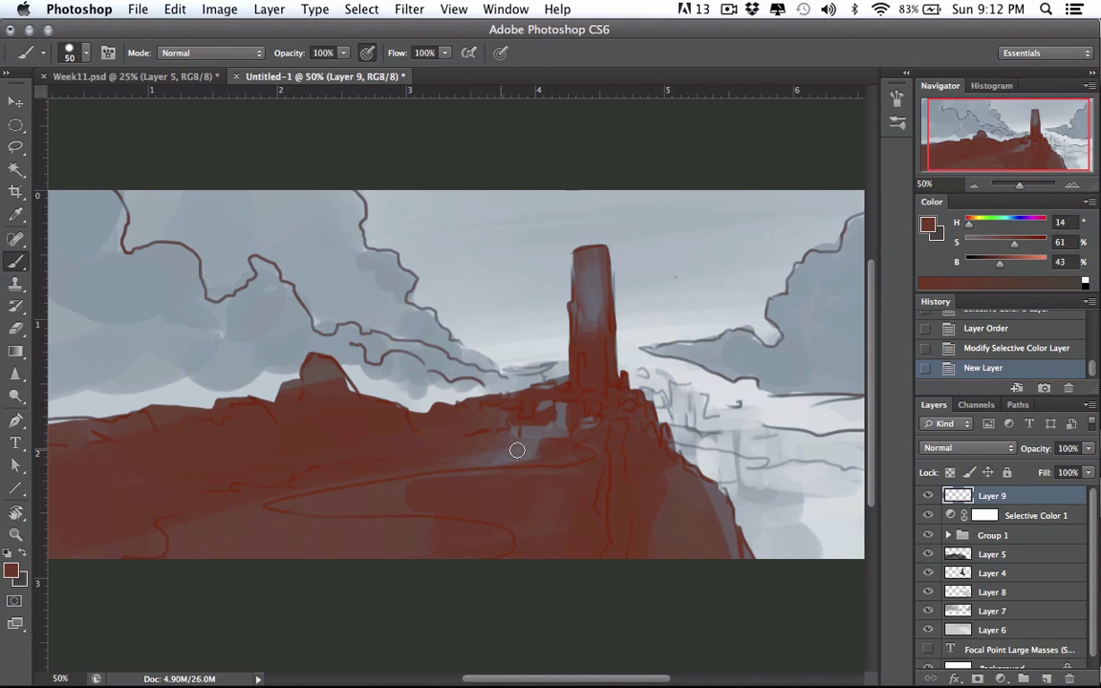
{"action": "left_click_drag", "start_coordinate": [516, 449], "coordinate": [556, 449]}
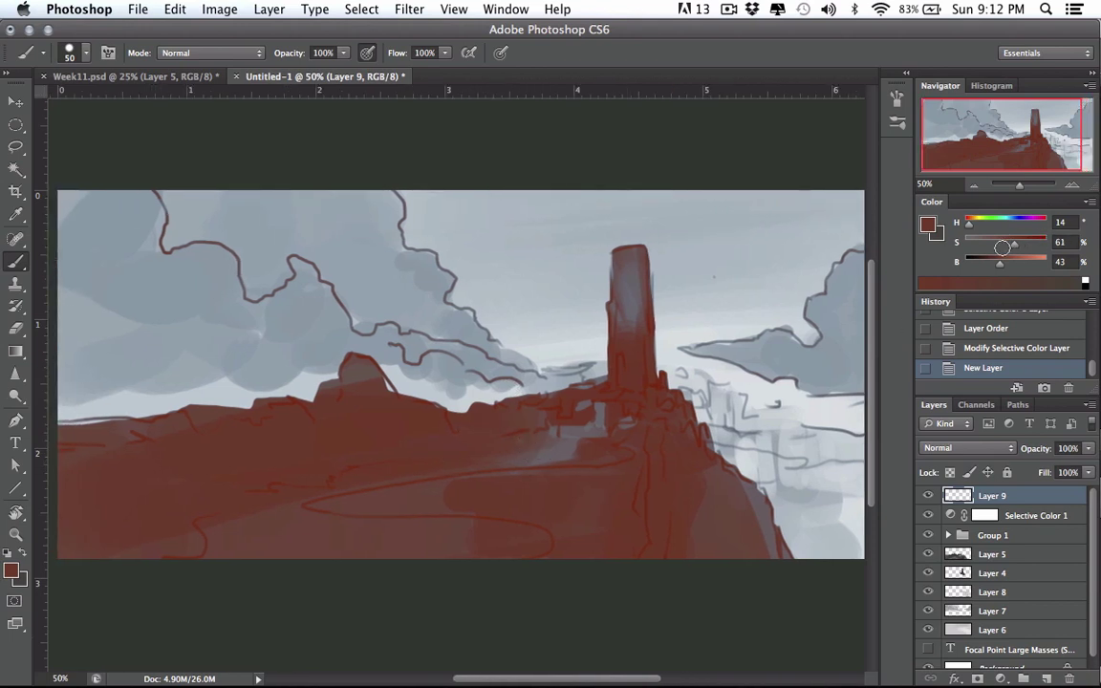
{"action": "left_click_drag", "start_coordinate": [967, 224], "coordinate": [969, 225]}
{"action": "left_click_drag", "start_coordinate": [1006, 266], "coordinate": [1018, 262]}
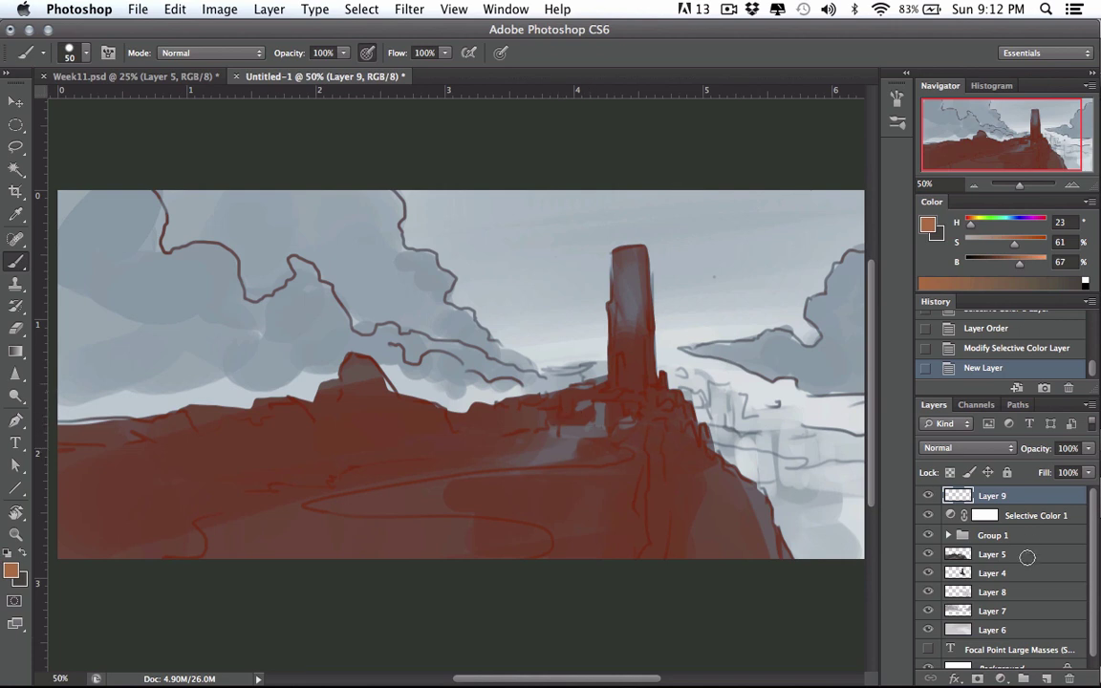
Replace the empty Layer 9 with another new layer and set its blending mode to Color Dodge
{"action": "left_click", "coordinate": [1046, 679]}
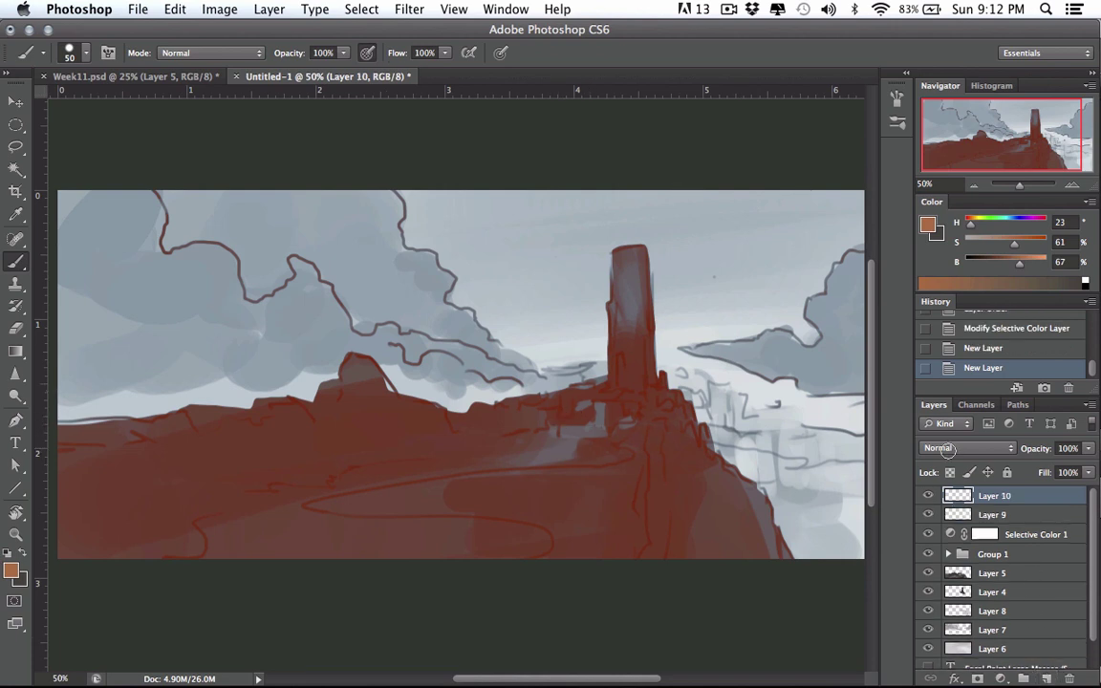
{"action": "left_click", "coordinate": [990, 513]}
{"action": "key", "text": "Delete"}
{"action": "left_click", "coordinate": [994, 495]}
{"action": "left_click", "coordinate": [966, 450]}
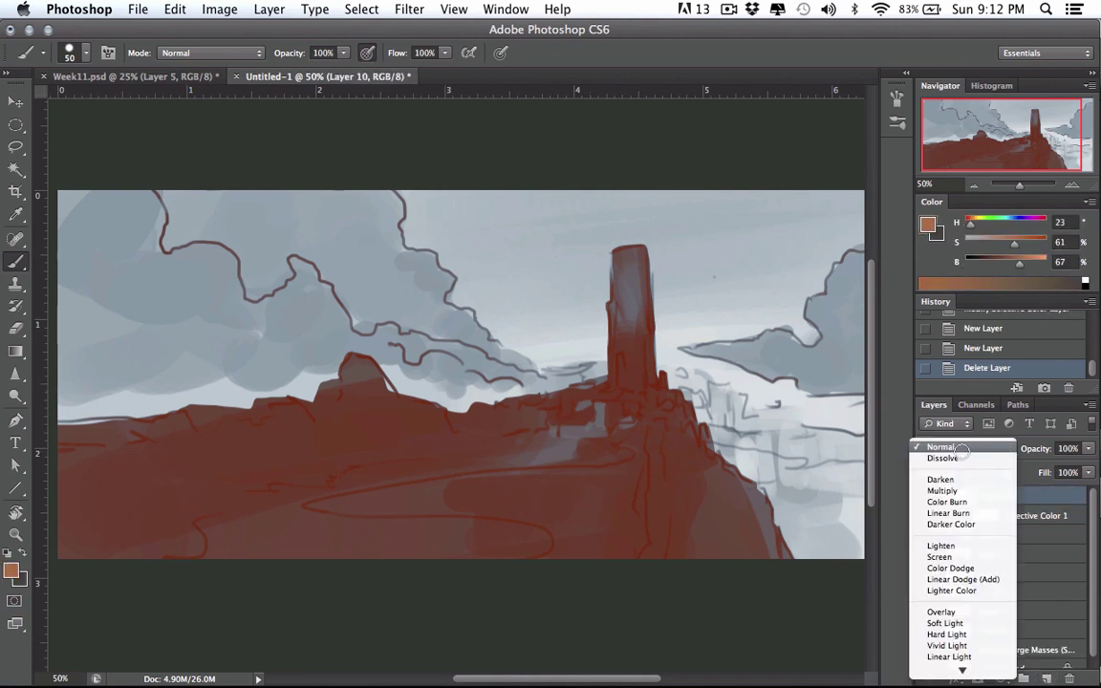
{"action": "left_click", "coordinate": [950, 568]}
Fill the Color Dodge layer with pure black using the Paint Bucket
{"action": "key", "text": "d"}
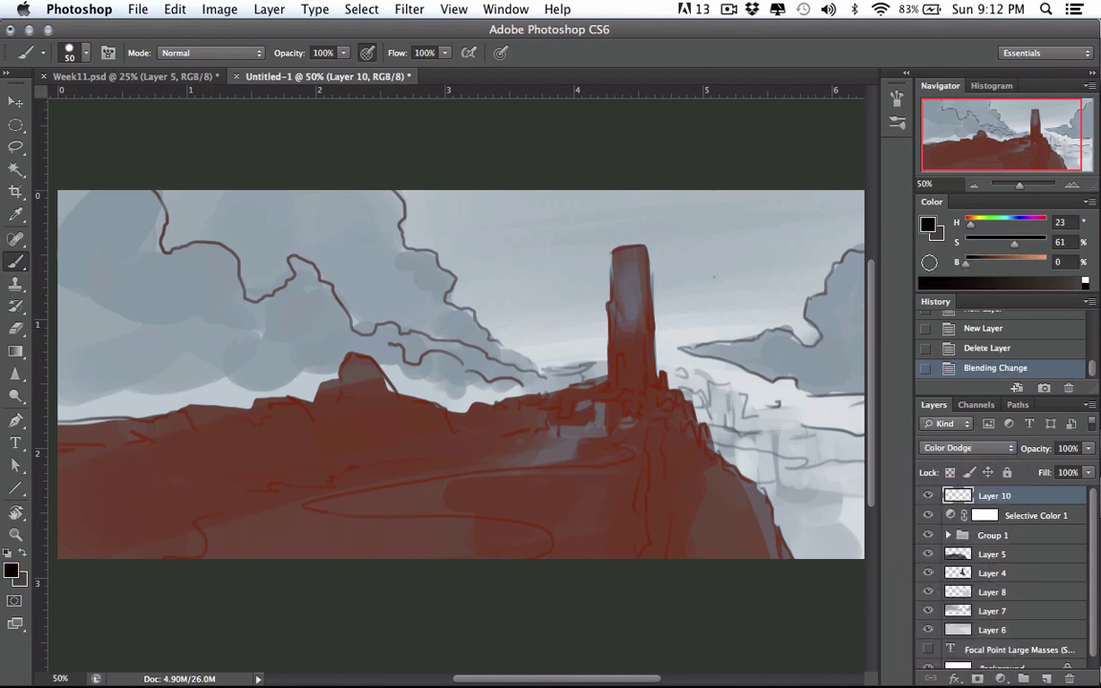
{"action": "left_click_drag", "start_coordinate": [1011, 249], "coordinate": [938, 247]}
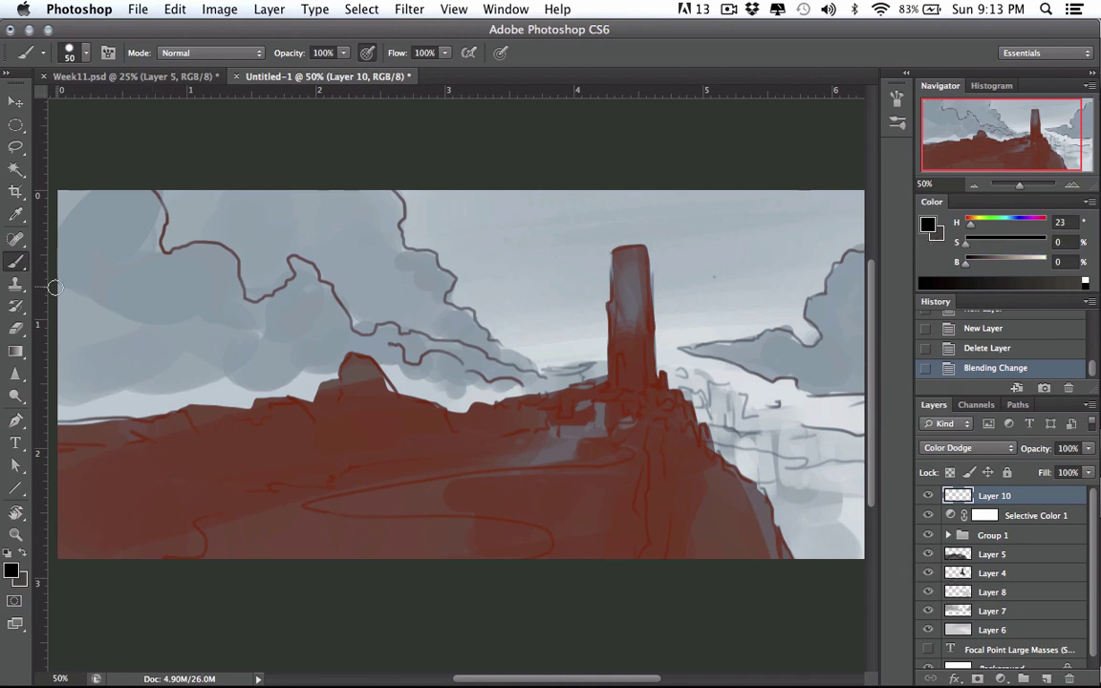
{"action": "left_click", "coordinate": [21, 352]}
{"action": "left_click", "coordinate": [96, 363]}
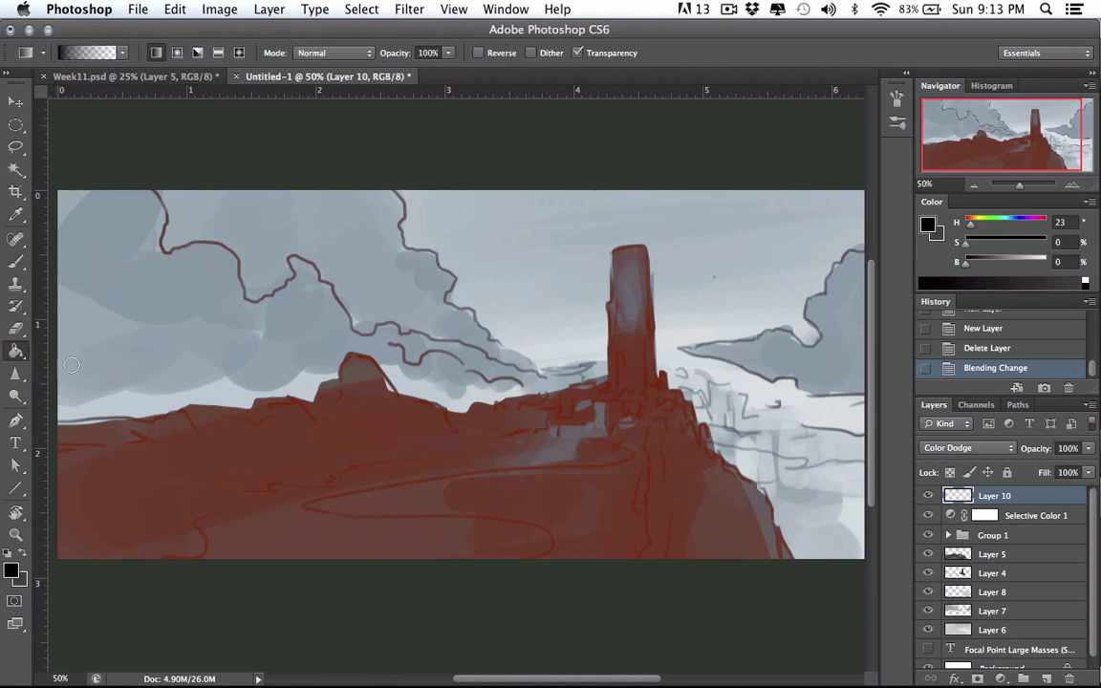
{"action": "left_click", "coordinate": [469, 457]}
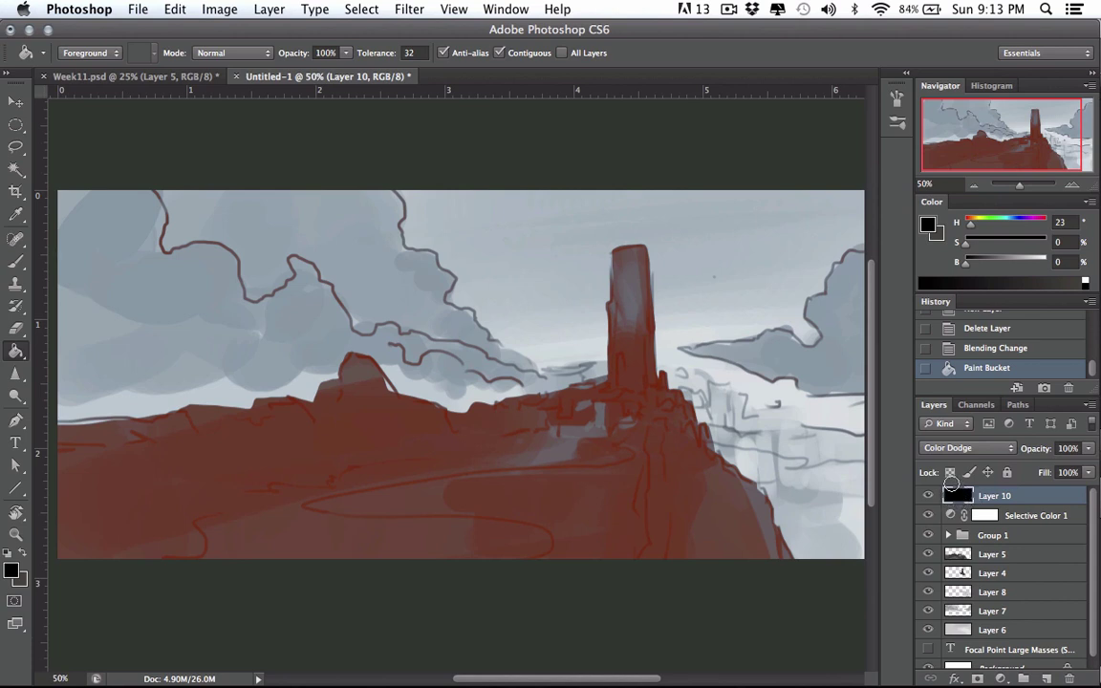
Mix a pale yellow brush colour with H 50, S 48 and B 78, and discard the extra empty layer above the Color Dodge layer
{"action": "key", "text": "super+shift+alt+n"}
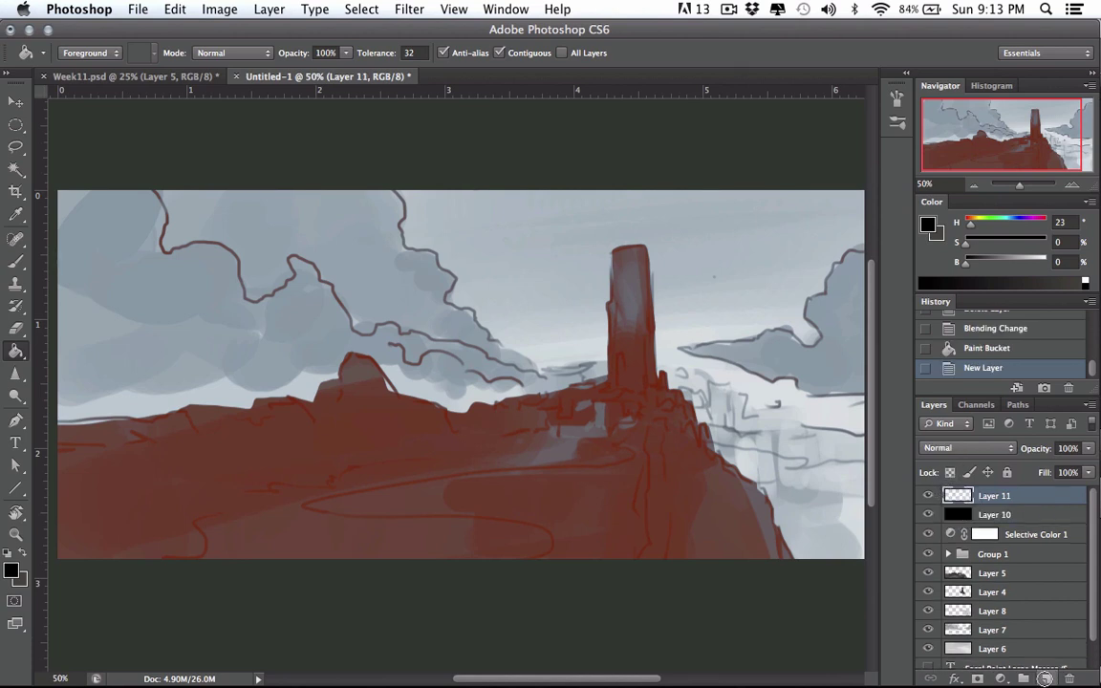
{"action": "key", "text": "b"}
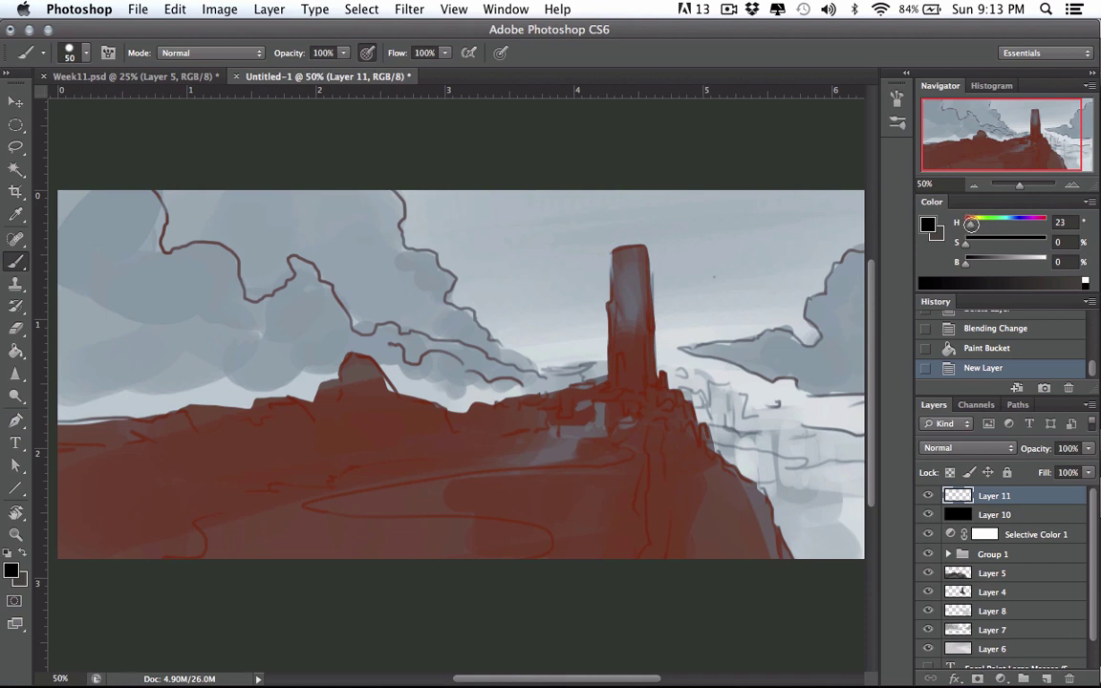
{"action": "left_click_drag", "start_coordinate": [973, 225], "coordinate": [976, 226]}
{"action": "left_click_drag", "start_coordinate": [967, 244], "coordinate": [1003, 244]}
{"action": "left_click_drag", "start_coordinate": [1001, 265], "coordinate": [1028, 264]}
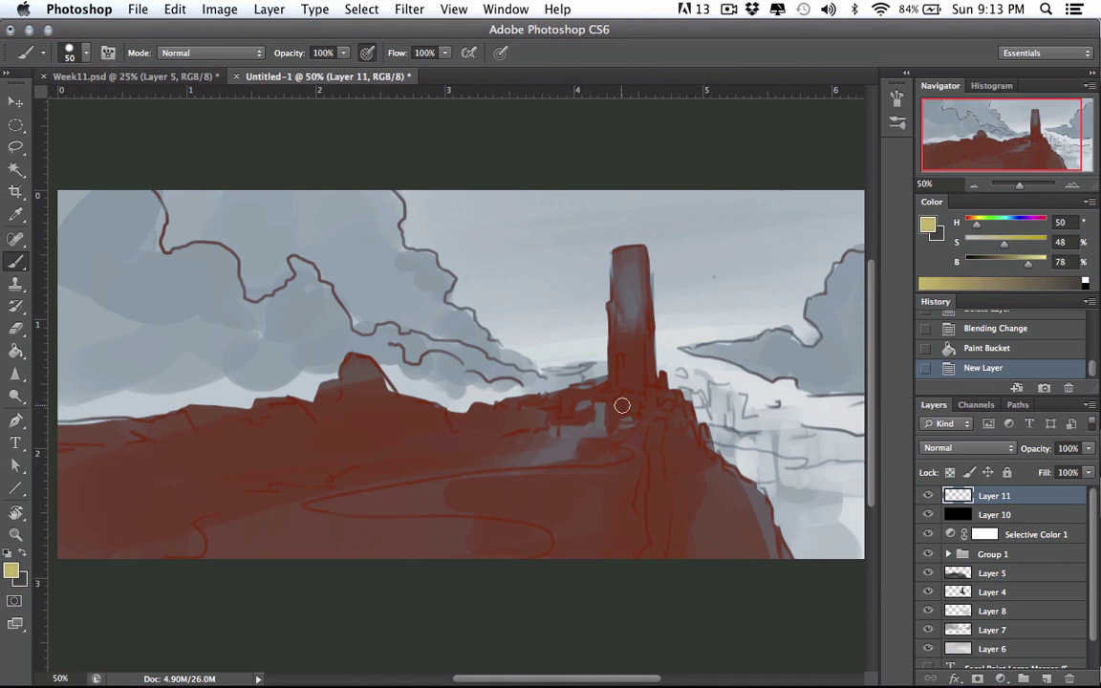
{"action": "left_click", "coordinate": [989, 515]}
{"action": "left_click", "coordinate": [989, 497]}
{"action": "key", "text": "Delete"}
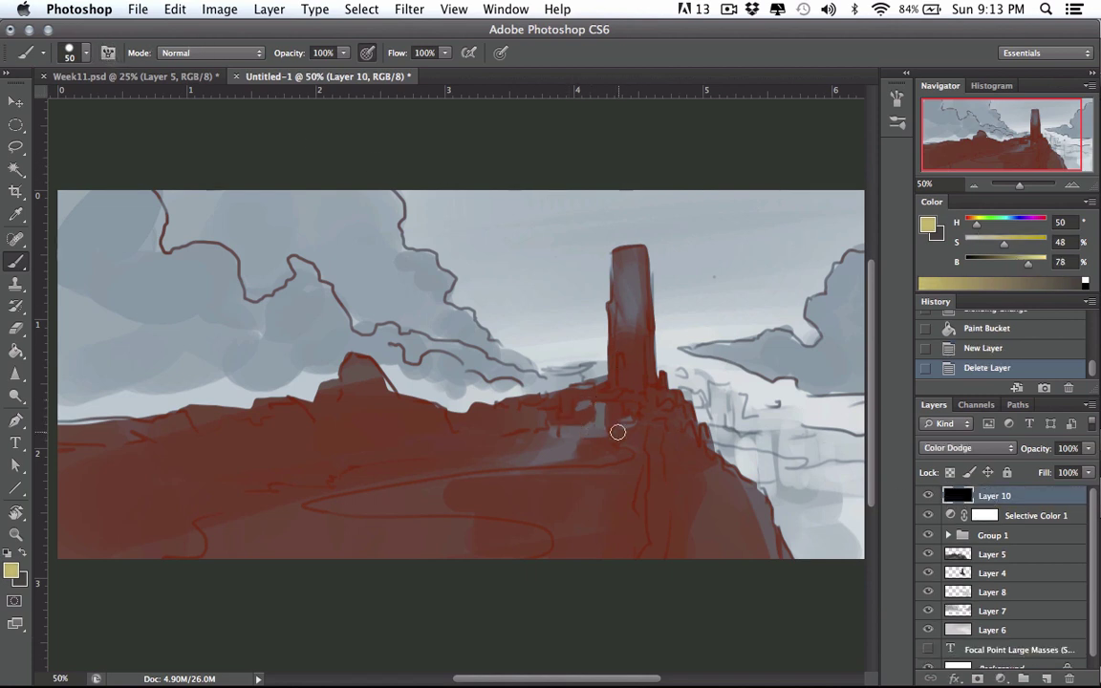
Brush a warm glow on the Color Dodge layer over the opening and path at the tower's base
{"action": "left_click_drag", "start_coordinate": [617, 432], "coordinate": [609, 415]}
{"action": "key", "text": "]"}
{"action": "mouse_move", "coordinate": [539, 451]}
{"action": "left_mouse_down"}
{"action": "mouse_move", "coordinate": [631, 426]}
{"action": "mouse_move", "coordinate": [575, 431]}
{"action": "mouse_move", "coordinate": [606, 403]}
{"action": "mouse_move", "coordinate": [594, 427]}
{"action": "mouse_move", "coordinate": [631, 352]}
{"action": "mouse_move", "coordinate": [597, 426]}
{"action": "mouse_move", "coordinate": [618, 318]}
{"action": "mouse_move", "coordinate": [599, 415]}
{"action": "left_mouse_up"}
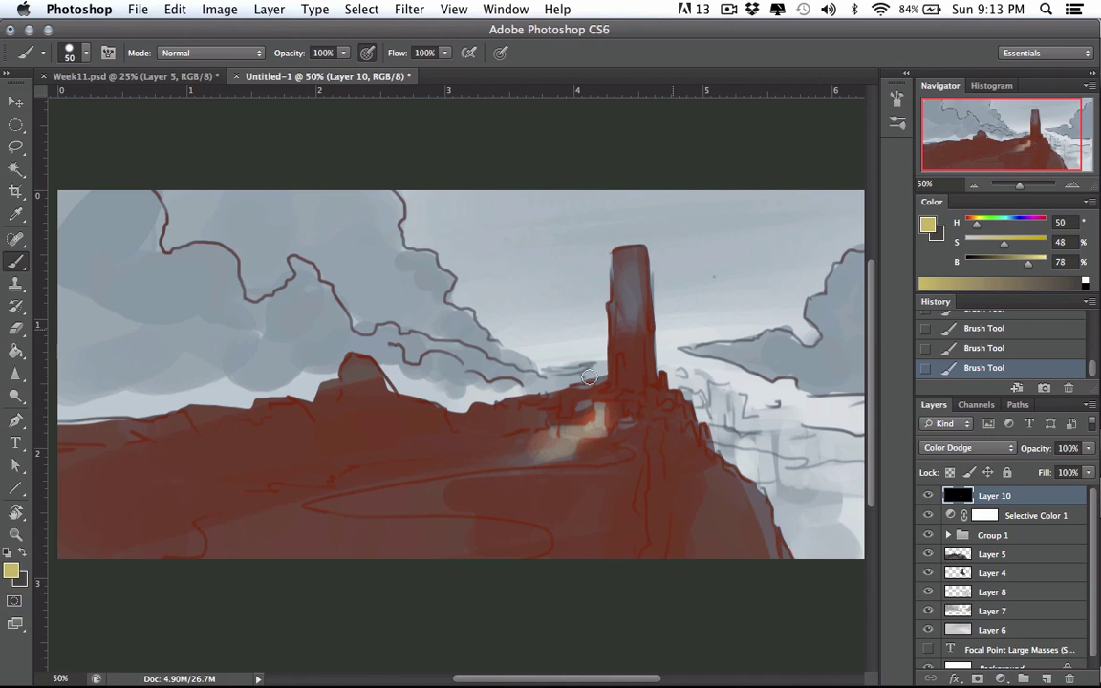
Paint a bright glowing light in the middle of the tower with a larger soft brush on the Color Dodge layer
{"action": "key", "text": "]"}
{"action": "key", "text": "]"}
{"action": "mouse_move", "coordinate": [631, 304]}
{"action": "left_mouse_down"}
{"action": "mouse_move", "coordinate": [631, 330]}
{"action": "mouse_move", "coordinate": [630, 277]}
{"action": "mouse_move", "coordinate": [632, 349]}
{"action": "left_mouse_up"}
{"action": "key", "text": "]"}
{"action": "left_click_drag", "start_coordinate": [623, 417], "coordinate": [576, 435]}
{"action": "key", "text": "["}
{"action": "key", "text": "["}
{"action": "key", "text": "["}
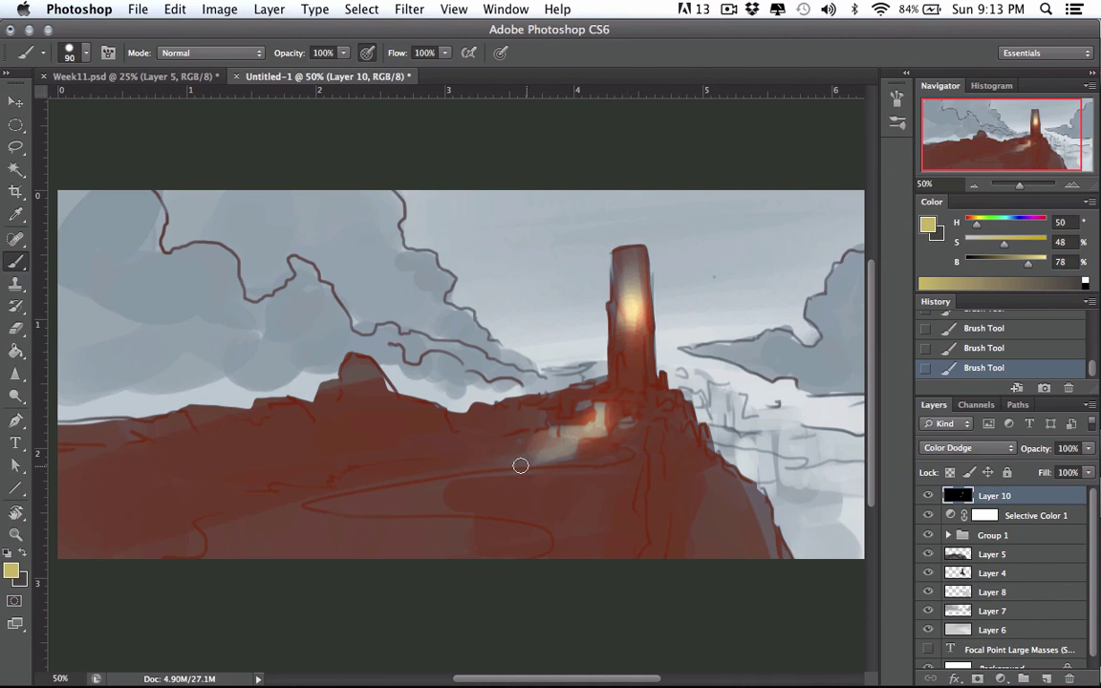
Extend the warm glow on the Color Dodge layer down the path and across the lower-left foreground, enlarging the brush up to 400 px
{"action": "left_click_drag", "start_coordinate": [523, 463], "coordinate": [378, 494]}
{"action": "key", "text": "]"}
{"action": "key", "text": "]"}
{"action": "key", "text": "]"}
{"action": "key", "text": "]"}
{"action": "key", "text": "]"}
{"action": "key", "text": "]"}
{"action": "key", "text": "]"}
{"action": "key", "text": "]"}
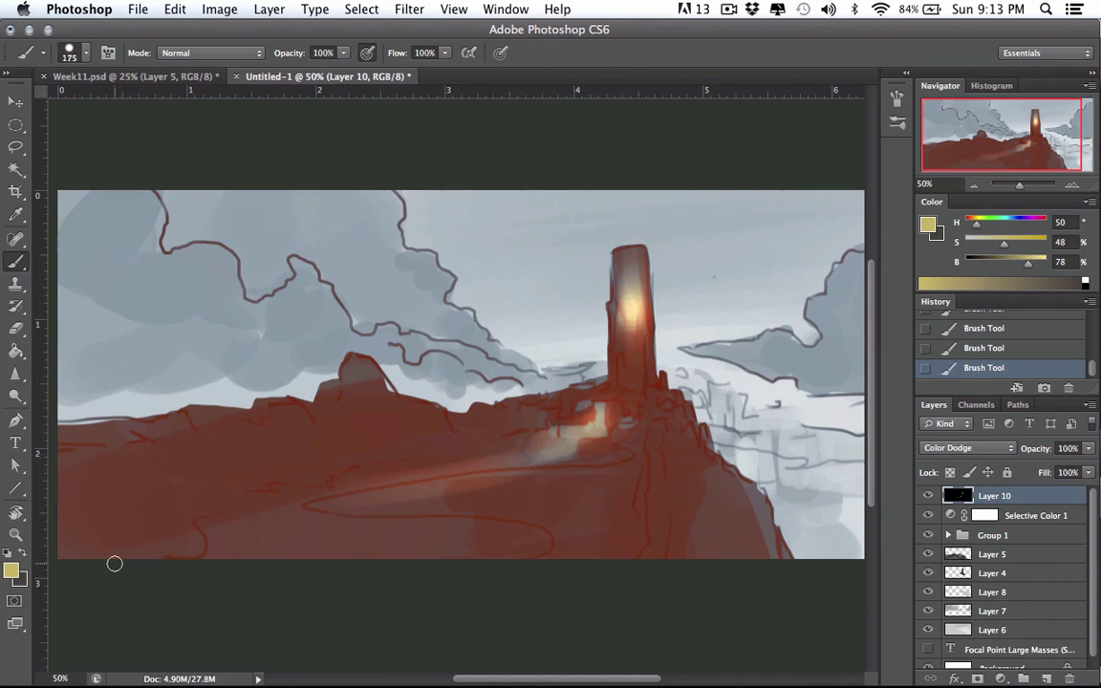
{"action": "mouse_move", "coordinate": [136, 571]}
{"action": "left_mouse_down"}
{"action": "mouse_move", "coordinate": [427, 618]}
{"action": "mouse_move", "coordinate": [345, 571]}
{"action": "mouse_move", "coordinate": [465, 587]}
{"action": "left_mouse_up"}
{"action": "key", "text": "]"}
{"action": "key", "text": "]"}
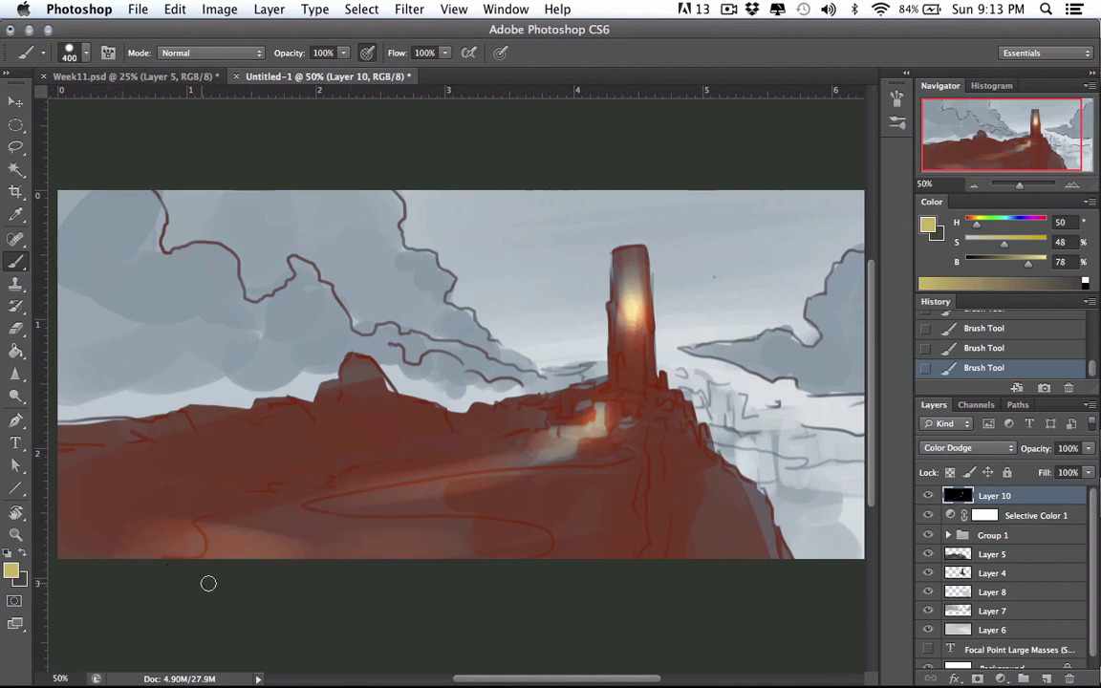
{"action": "left_click_drag", "start_coordinate": [244, 580], "coordinate": [317, 566]}
Brush more warm glow along the winding path between the foreground and the tower's base, reducing the brush to 70 px
{"action": "key", "text": "["}
{"action": "key", "text": "["}
{"action": "key", "text": "["}
{"action": "key", "text": "["}
{"action": "key", "text": "["}
{"action": "mouse_move", "coordinate": [161, 563]}
{"action": "left_mouse_down"}
{"action": "mouse_move", "coordinate": [590, 515]}
{"action": "mouse_move", "coordinate": [562, 526]}
{"action": "mouse_move", "coordinate": [523, 494]}
{"action": "mouse_move", "coordinate": [600, 458]}
{"action": "mouse_move", "coordinate": [570, 477]}
{"action": "mouse_move", "coordinate": [465, 499]}
{"action": "left_mouse_up"}
{"action": "key", "text": "["}
{"action": "key", "text": "["}
{"action": "key", "text": "["}
{"action": "key", "text": "["}
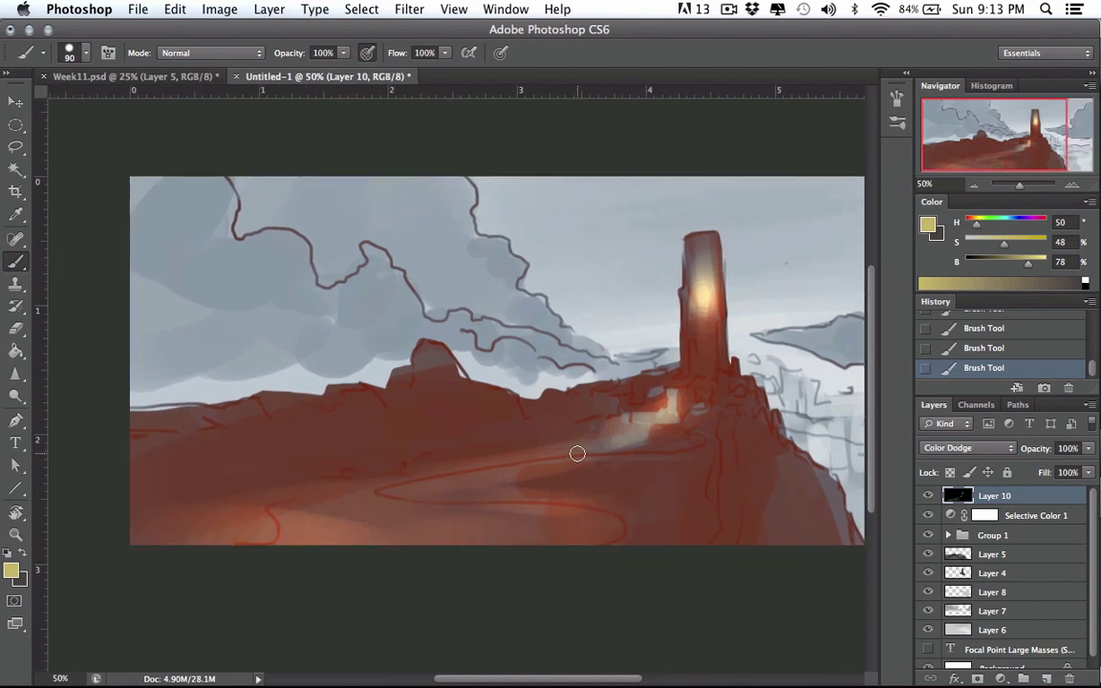
{"action": "left_click_drag", "start_coordinate": [586, 450], "coordinate": [377, 477]}
{"action": "key", "text": "["}
{"action": "left_click_drag", "start_coordinate": [606, 423], "coordinate": [587, 393]}
{"action": "mouse_move", "coordinate": [459, 450]}
{"action": "left_mouse_down"}
{"action": "mouse_move", "coordinate": [405, 452]}
{"action": "mouse_move", "coordinate": [413, 472]}
{"action": "mouse_move", "coordinate": [338, 487]}
{"action": "left_mouse_up"}
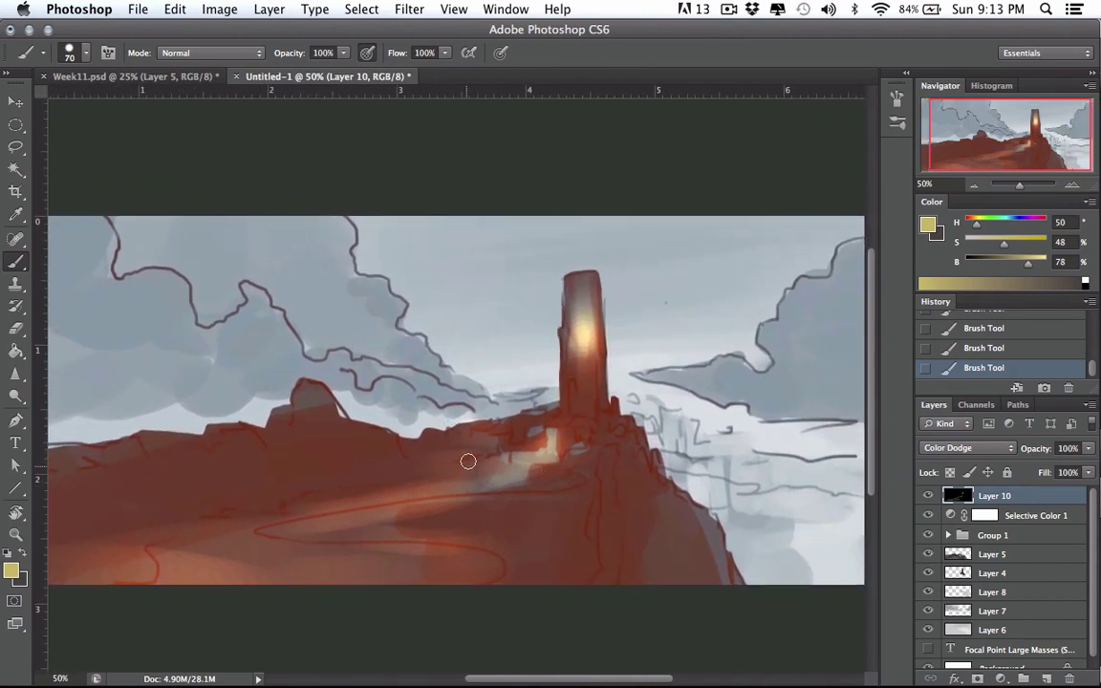
Add a new layer above the Color Dodge layer and darken the hill's sampled red-brown to H 14, S 27 and B 12
{"action": "left_click", "coordinate": [1047, 678]}
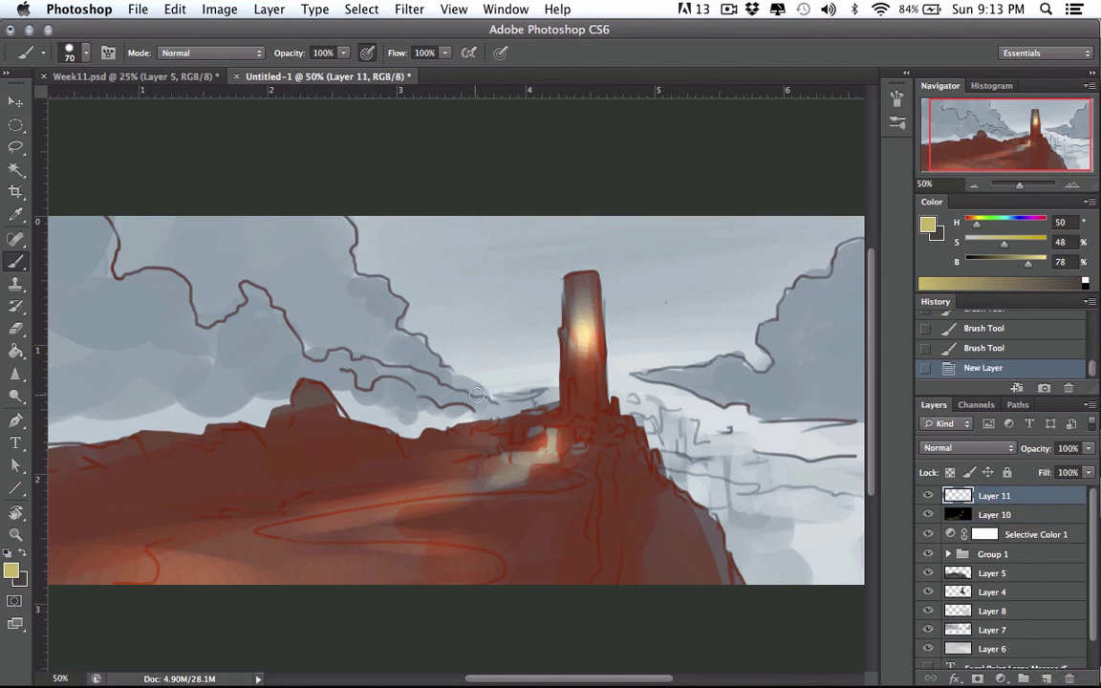
{"action": "left_click_drag", "start_coordinate": [365, 470], "coordinate": [447, 471]}
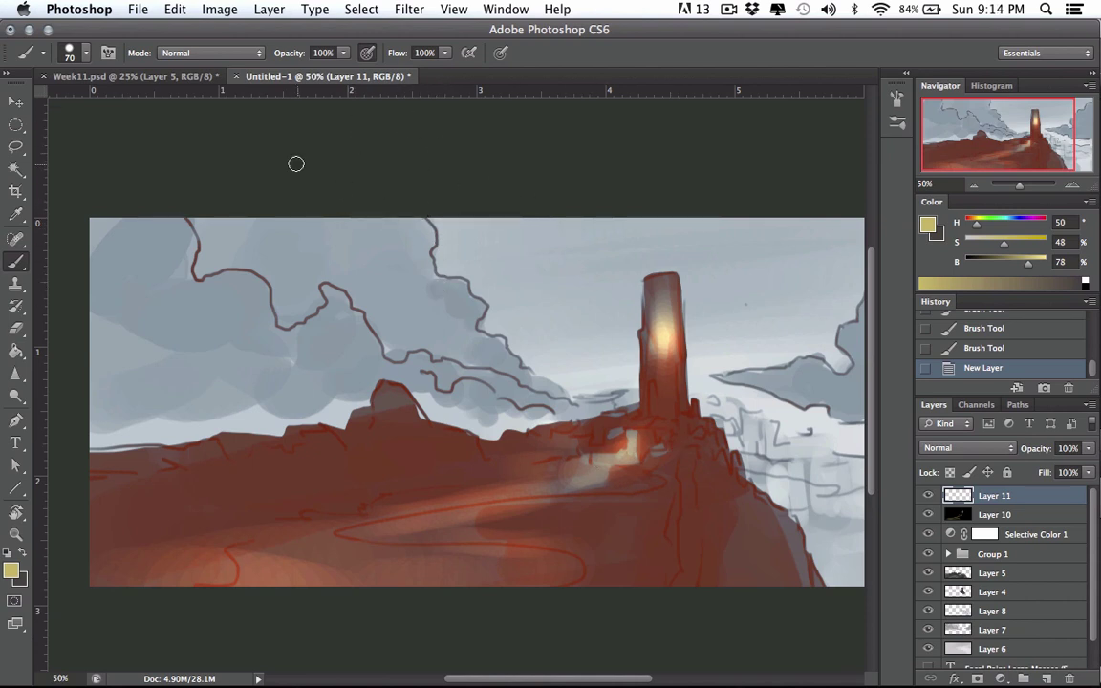
{"action": "left_click", "coordinate": [394, 432], "text": "alt"}
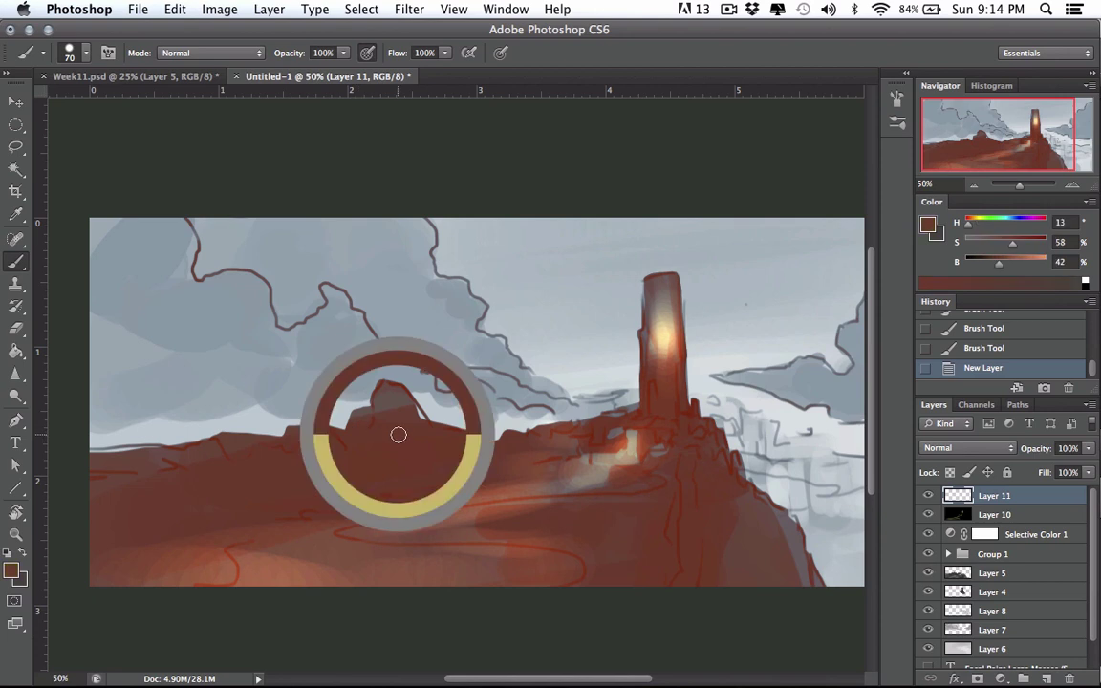
{"action": "left_click_drag", "start_coordinate": [999, 242], "coordinate": [975, 261]}
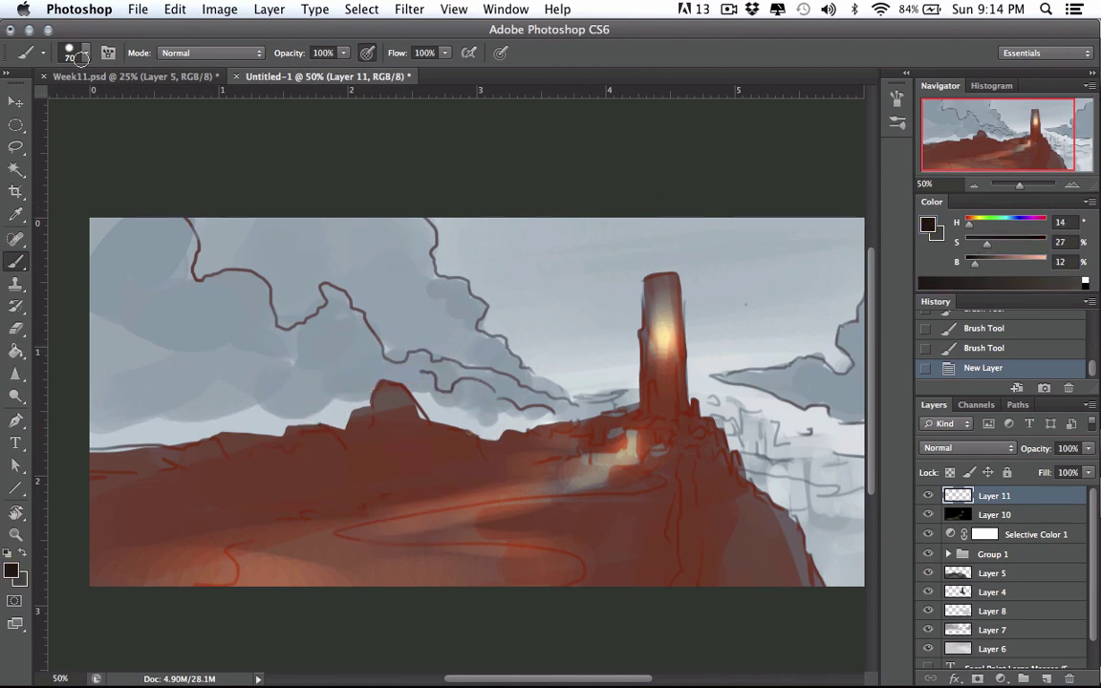
Block in the left end of the hill in near-black brown with the textured 300 px brush tip, scaled down to 100 px
{"action": "left_click", "coordinate": [77, 52]}
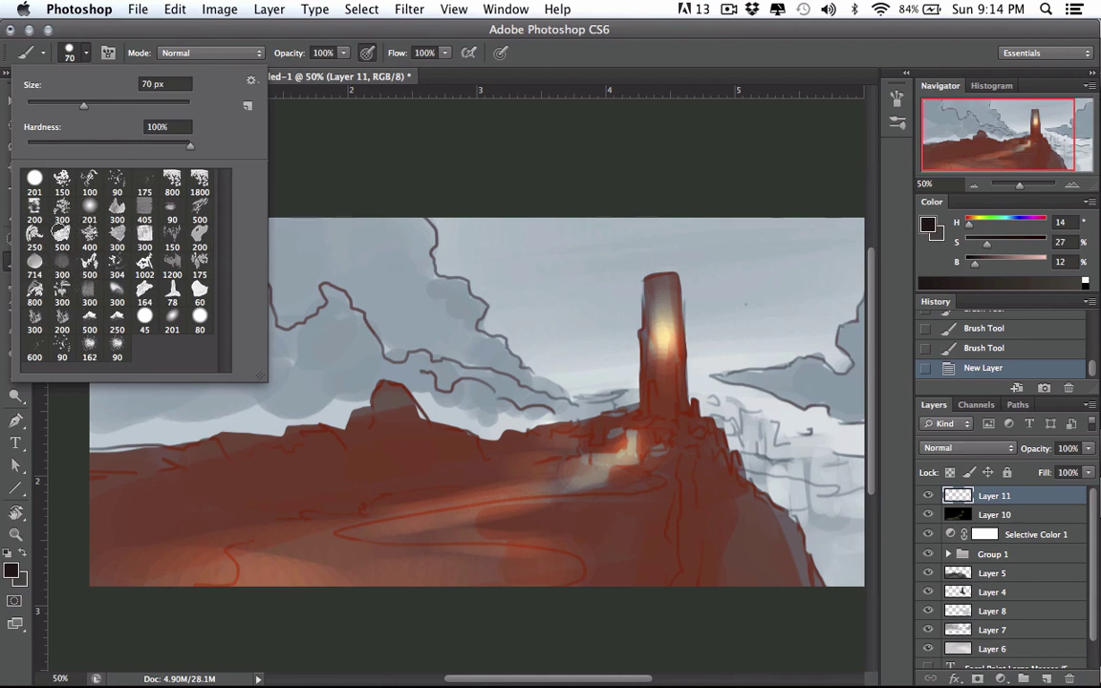
{"action": "left_click", "coordinate": [62, 237]}
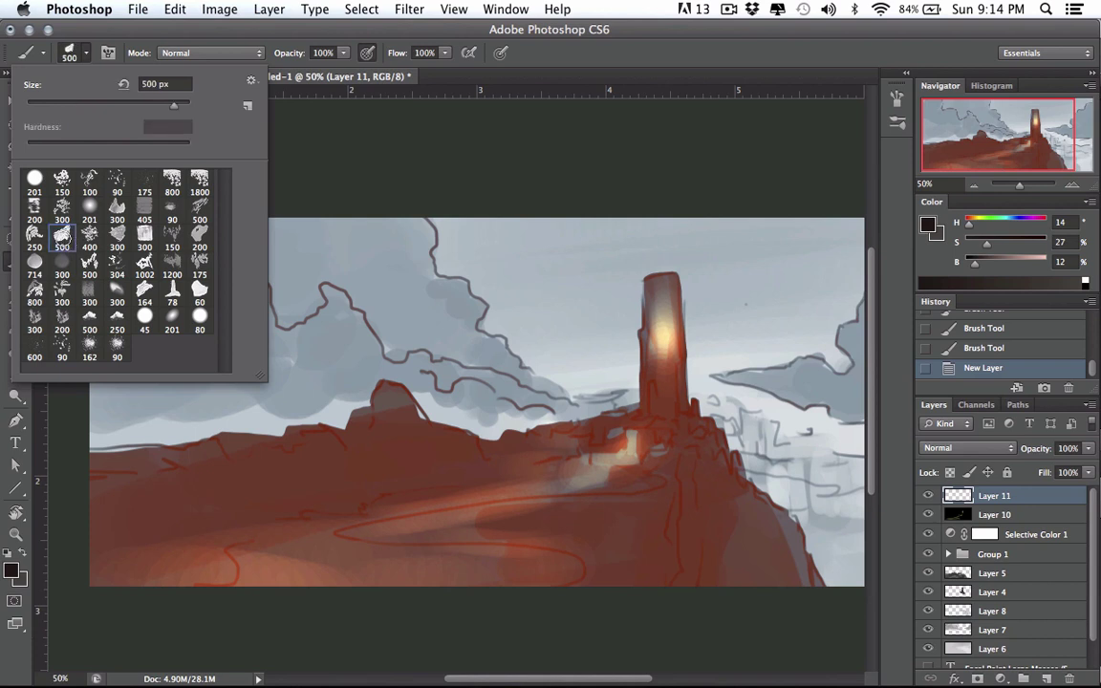
{"action": "left_click", "coordinate": [122, 234]}
{"action": "left_click", "coordinate": [341, 172]}
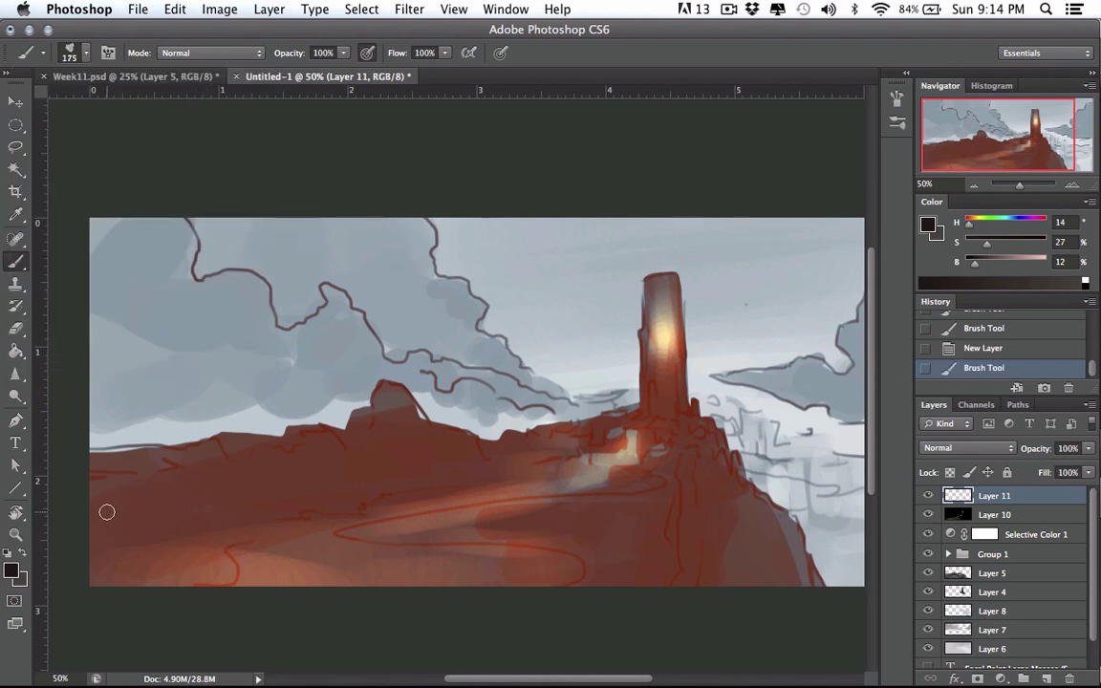
{"action": "left_click_drag", "start_coordinate": [101, 516], "coordinate": [118, 531]}
{"action": "key", "text": "bracketleft"}
{"action": "key", "text": "bracketleft"}
{"action": "key", "text": "bracketleft"}
{"action": "mouse_move", "coordinate": [99, 511]}
{"action": "left_mouse_down"}
{"action": "mouse_move", "coordinate": [162, 529]}
{"action": "mouse_move", "coordinate": [107, 503]}
{"action": "mouse_move", "coordinate": [169, 513]}
{"action": "mouse_move", "coordinate": [109, 491]}
{"action": "mouse_move", "coordinate": [185, 507]}
{"action": "left_mouse_up"}
{"action": "mouse_move", "coordinate": [135, 478]}
{"action": "left_mouse_down"}
{"action": "mouse_move", "coordinate": [212, 477]}
{"action": "mouse_move", "coordinate": [195, 476]}
{"action": "mouse_move", "coordinate": [220, 484]}
{"action": "mouse_move", "coordinate": [233, 509]}
{"action": "mouse_move", "coordinate": [214, 459]}
{"action": "mouse_move", "coordinate": [250, 465]}
{"action": "left_mouse_up"}
{"action": "left_click", "coordinate": [189, 397], "text": "alt"}
{"action": "left_click", "coordinate": [219, 521], "text": "alt"}
{"action": "mouse_move", "coordinate": [224, 512]}
{"action": "left_mouse_down"}
{"action": "mouse_move", "coordinate": [241, 466]}
{"action": "mouse_move", "coordinate": [186, 464]}
{"action": "mouse_move", "coordinate": [229, 457]}
{"action": "left_mouse_up"}
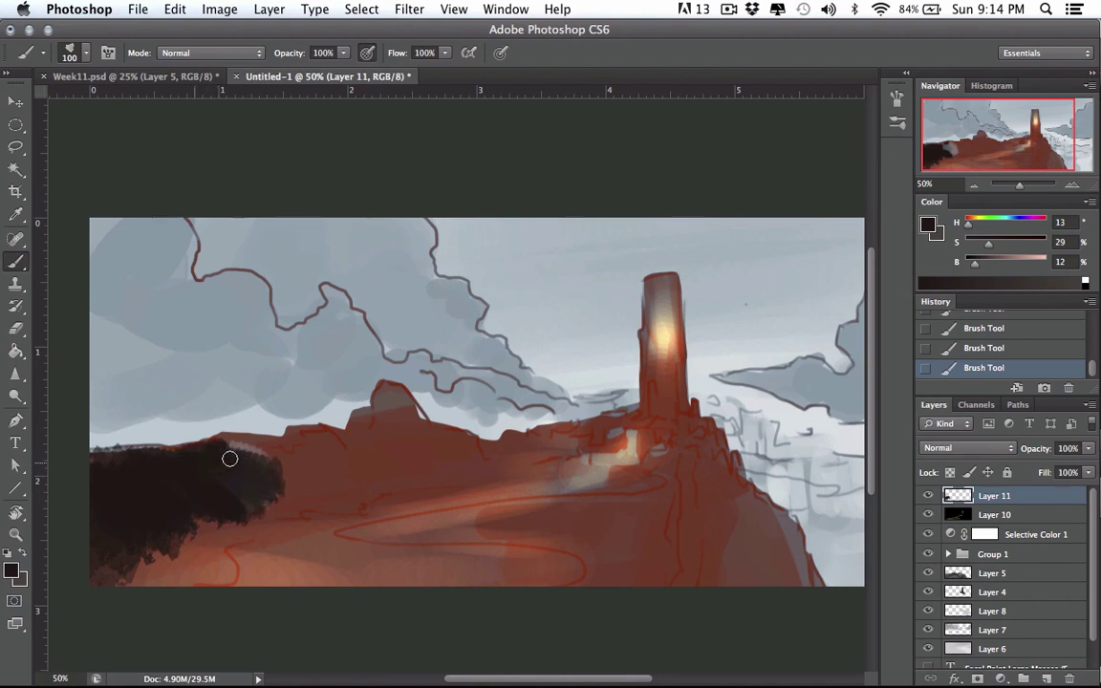
Extend the dark mass on the left hill toward the middle with the textured brush enlarged to 300 px
{"action": "left_click", "coordinate": [216, 505], "text": "alt"}
{"action": "key", "text": "bracketright"}
{"action": "key", "text": "bracketright"}
{"action": "mouse_move", "coordinate": [261, 509]}
{"action": "left_mouse_down"}
{"action": "mouse_move", "coordinate": [273, 541]}
{"action": "mouse_move", "coordinate": [304, 420]}
{"action": "mouse_move", "coordinate": [302, 494]}
{"action": "left_mouse_up"}
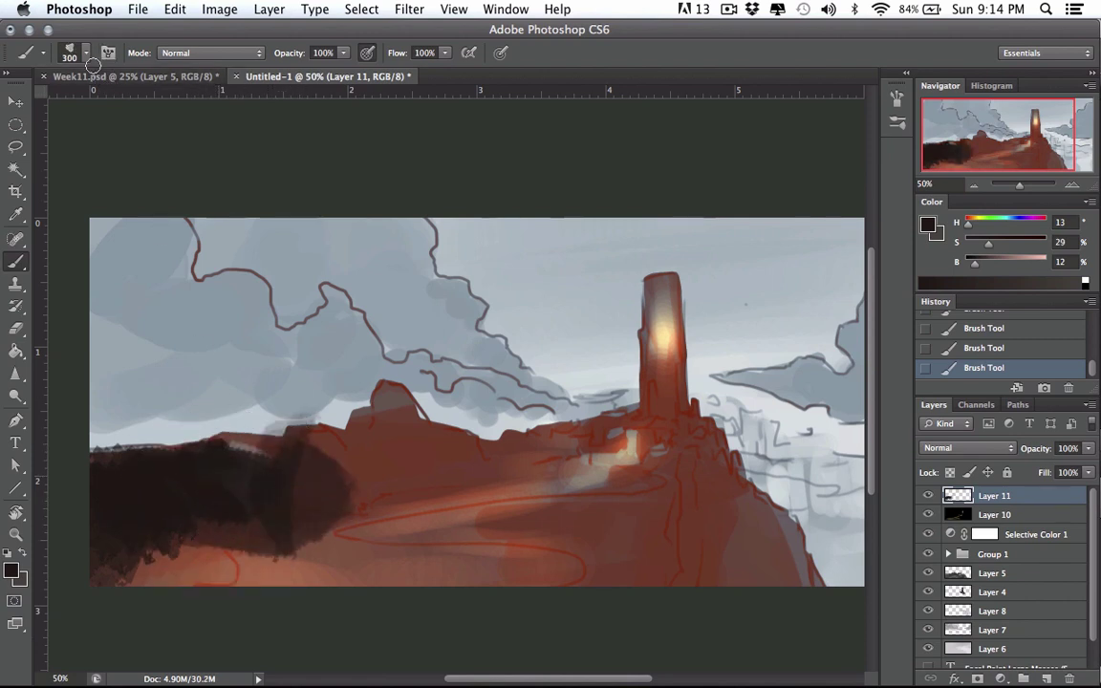
Paint dark brown along the ridge up to the rounded rock with the rough 500 px brush tip at a reduced size
{"action": "left_click", "coordinate": [85, 55]}
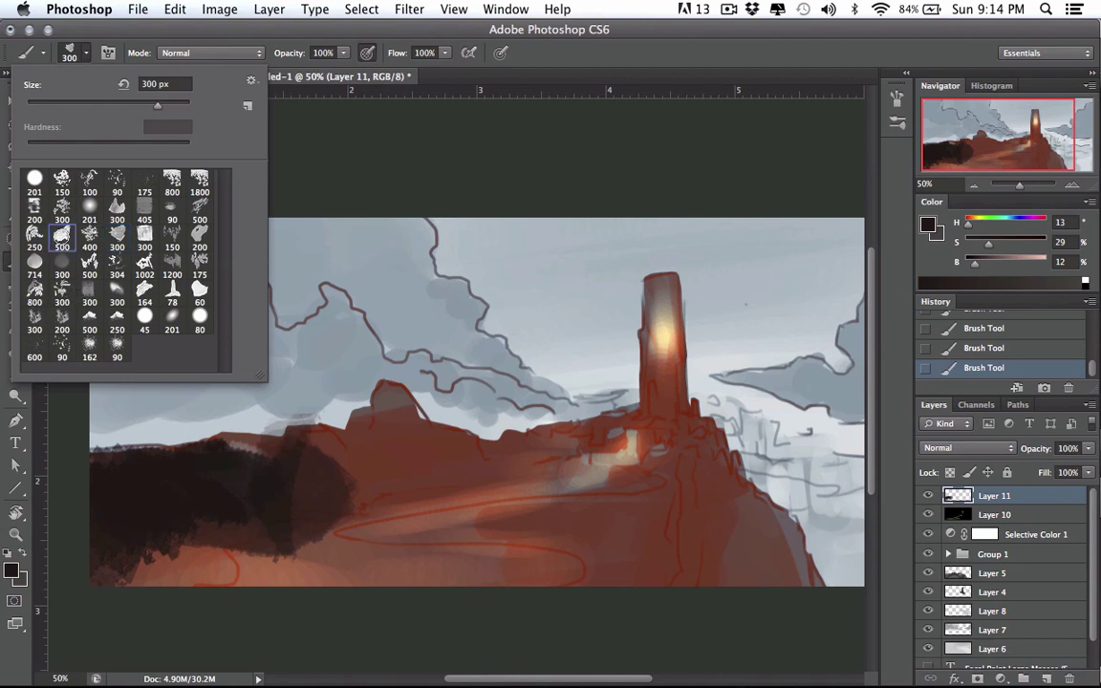
{"action": "left_click", "coordinate": [352, 147]}
{"action": "left_click", "coordinate": [256, 491], "text": "alt"}
{"action": "key", "text": "["}
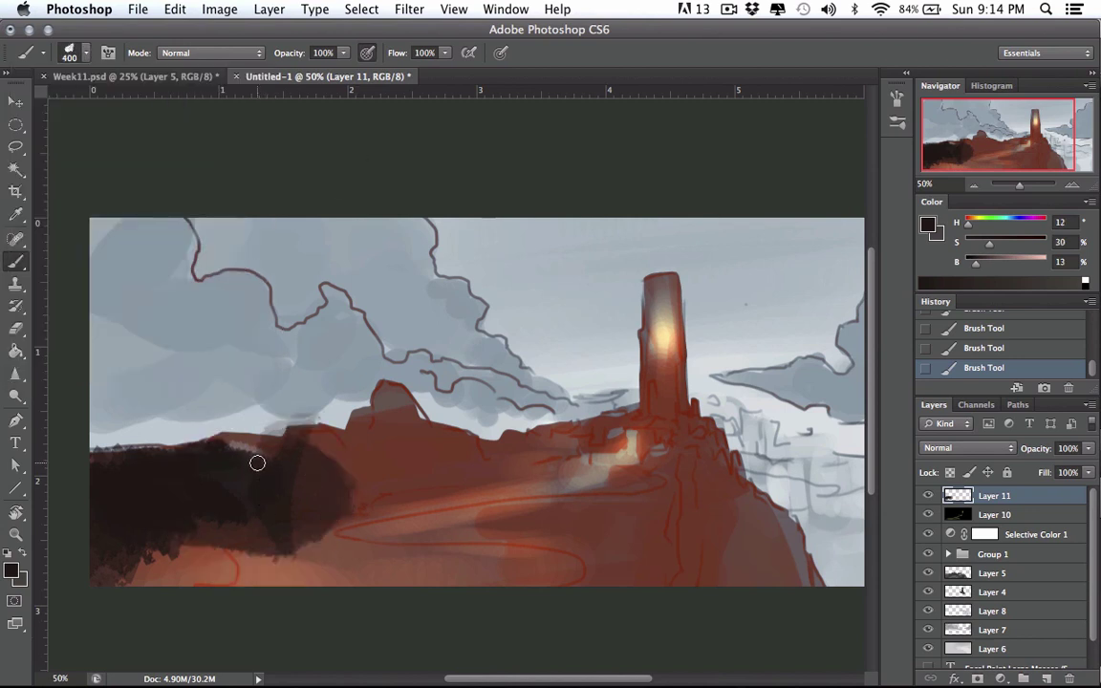
{"action": "key", "text": "["}
{"action": "mouse_move", "coordinate": [227, 443]}
{"action": "left_mouse_down"}
{"action": "mouse_move", "coordinate": [338, 456]}
{"action": "mouse_move", "coordinate": [370, 482]}
{"action": "mouse_move", "coordinate": [418, 469]}
{"action": "mouse_move", "coordinate": [421, 455]}
{"action": "mouse_move", "coordinate": [382, 471]}
{"action": "mouse_move", "coordinate": [368, 450]}
{"action": "mouse_move", "coordinate": [411, 456]}
{"action": "mouse_move", "coordinate": [401, 422]}
{"action": "left_mouse_up"}
{"action": "left_click", "coordinate": [379, 466], "text": "alt"}
{"action": "left_click", "coordinate": [302, 470], "text": "alt"}
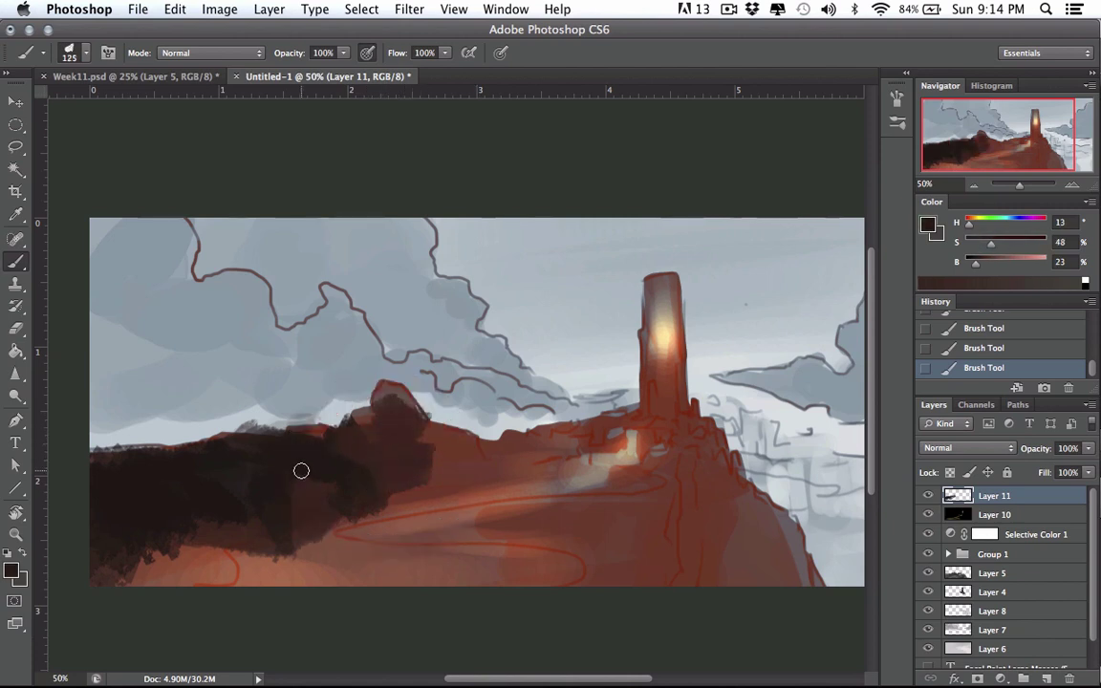
Paint sampled dark browns over the slope below the rounded rock and down to the edge of the foreground path
{"action": "left_click", "coordinate": [431, 477], "text": "alt"}
{"action": "mouse_move", "coordinate": [421, 481]}
{"action": "left_mouse_down"}
{"action": "mouse_move", "coordinate": [353, 488]}
{"action": "mouse_move", "coordinate": [308, 455]}
{"action": "mouse_move", "coordinate": [370, 495]}
{"action": "left_mouse_up"}
{"action": "left_click", "coordinate": [307, 455], "text": "alt"}
{"action": "key", "text": "]"}
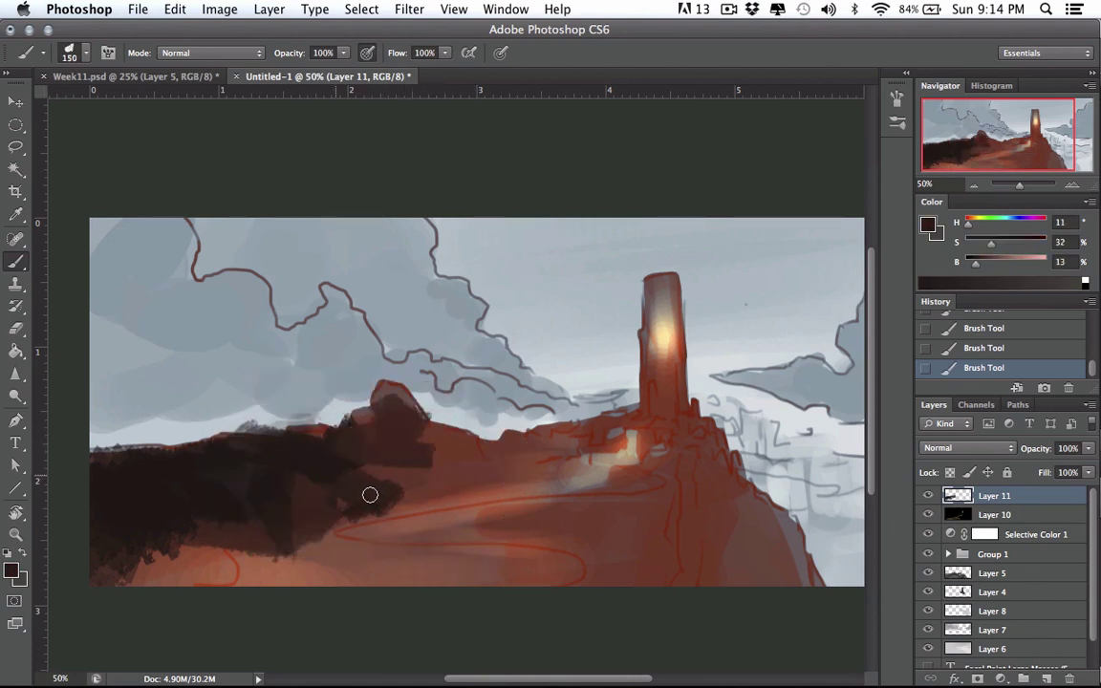
{"action": "left_click", "coordinate": [287, 453], "text": "alt"}
{"action": "key", "text": "["}
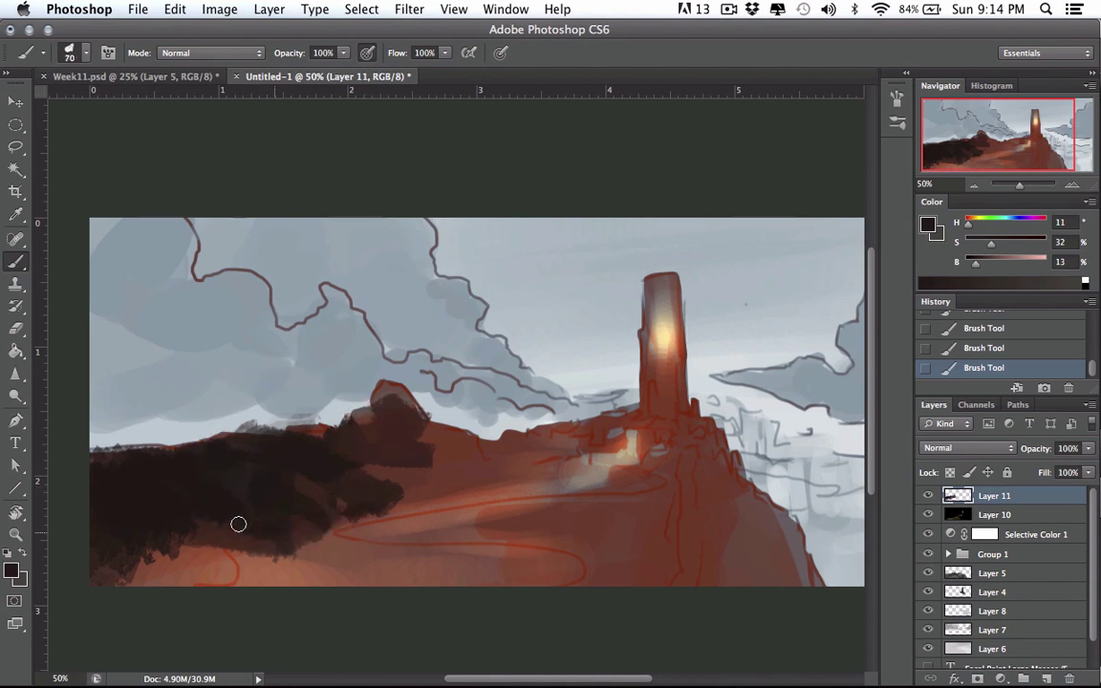
{"action": "left_click", "coordinate": [216, 532], "text": "alt"}
{"action": "mouse_move", "coordinate": [187, 553]}
{"action": "left_mouse_down"}
{"action": "mouse_move", "coordinate": [143, 571]}
{"action": "mouse_move", "coordinate": [268, 547]}
{"action": "left_mouse_up"}
Block in dark brown shadows on the right foreground and down the cliff face below the tower with a larger brush
{"action": "left_click", "coordinate": [148, 529], "text": "alt"}
{"action": "key", "text": "]"}
{"action": "key", "text": "]"}
{"action": "mouse_move", "coordinate": [611, 574]}
{"action": "left_mouse_down"}
{"action": "mouse_move", "coordinate": [661, 593]}
{"action": "mouse_move", "coordinate": [567, 532]}
{"action": "mouse_move", "coordinate": [660, 496]}
{"action": "mouse_move", "coordinate": [691, 560]}
{"action": "mouse_move", "coordinate": [717, 500]}
{"action": "mouse_move", "coordinate": [744, 616]}
{"action": "left_mouse_up"}
{"action": "key", "text": "]"}
{"action": "left_click_drag", "start_coordinate": [726, 505], "coordinate": [731, 602]}
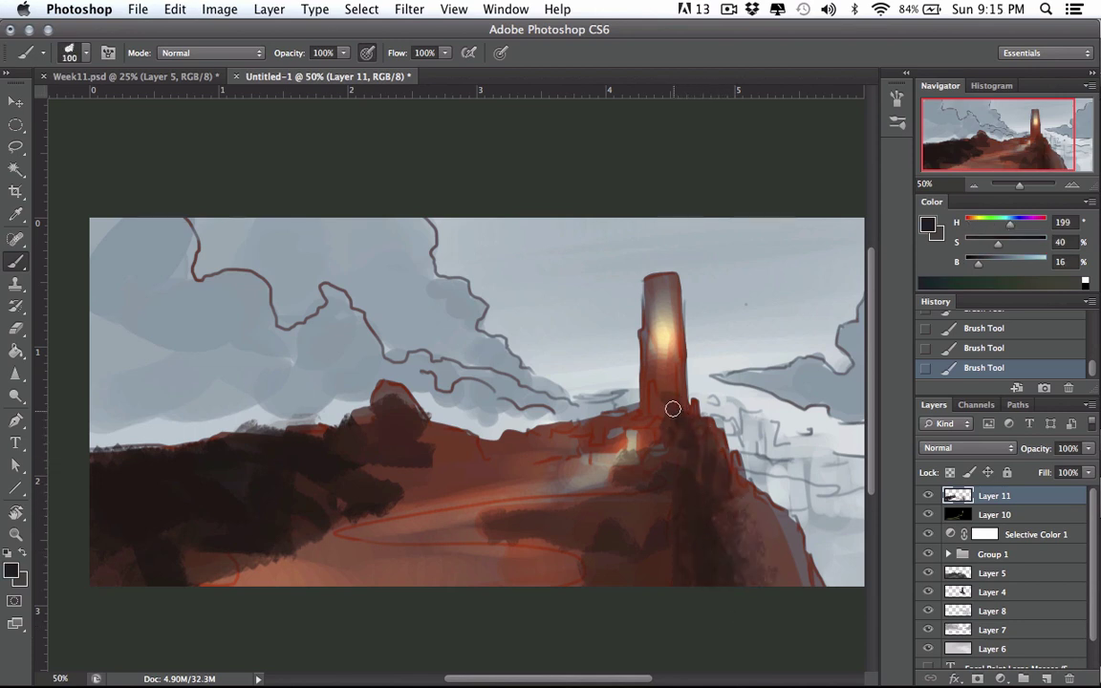
Shade the tower's right side and top in dark blue-grey and blend sampled tones down its left side
{"action": "left_click_drag", "start_coordinate": [673, 409], "coordinate": [675, 323]}
{"action": "mouse_move", "coordinate": [675, 278]}
{"action": "left_mouse_down"}
{"action": "mouse_move", "coordinate": [680, 396]}
{"action": "mouse_move", "coordinate": [659, 279]}
{"action": "left_mouse_up"}
{"action": "left_click", "coordinate": [660, 331], "text": "alt"}
{"action": "left_click_drag", "start_coordinate": [649, 322], "coordinate": [651, 387]}
{"action": "left_click", "coordinate": [671, 378], "text": "alt"}
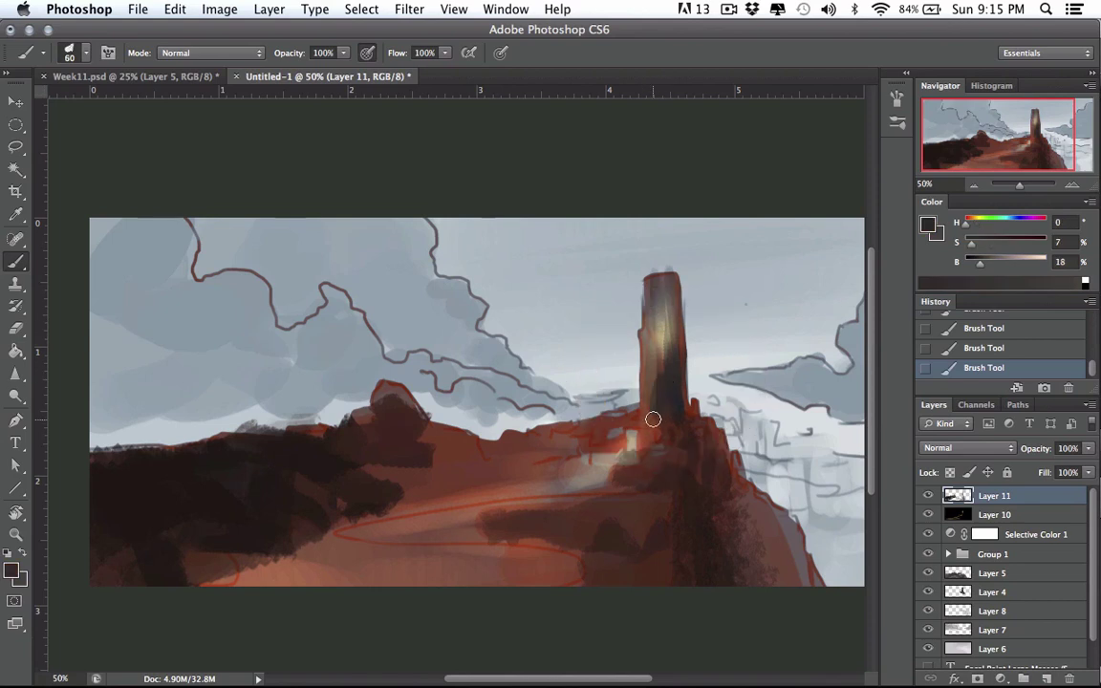
{"action": "left_click", "coordinate": [671, 393], "text": "alt"}
{"action": "key", "text": "]"}
{"action": "key", "text": "]"}
{"action": "key", "text": "]"}
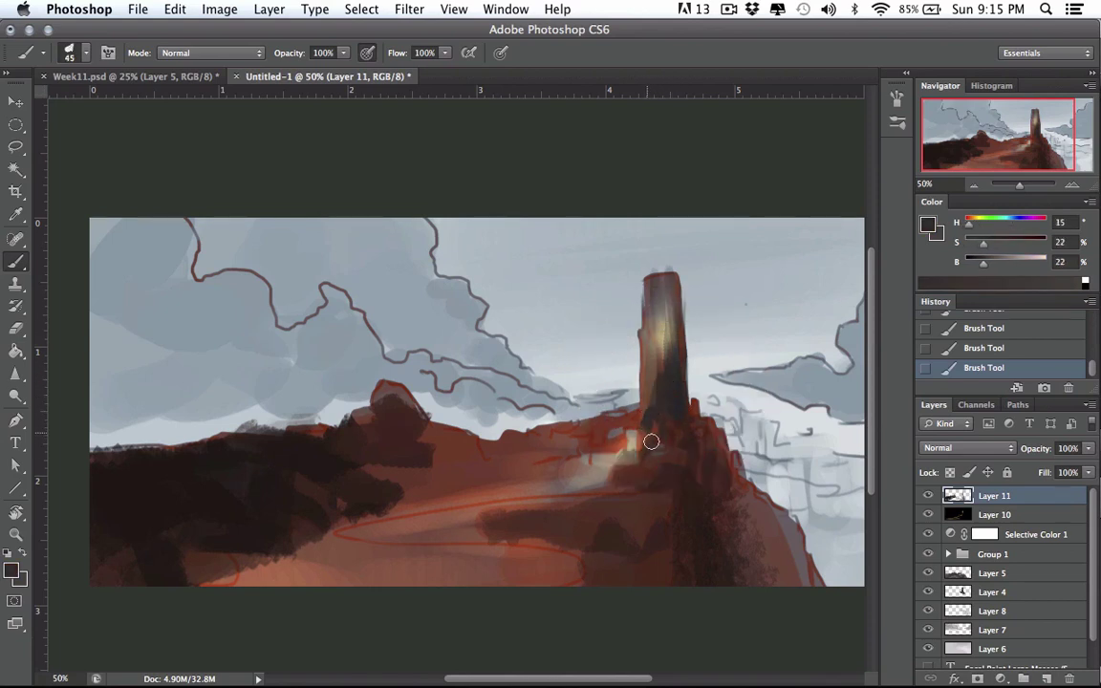
Paint sampled light tones around the glowing opening at the tower's base
{"action": "left_click", "coordinate": [634, 427], "text": "alt"}
{"action": "mouse_move", "coordinate": [641, 419]}
{"action": "left_mouse_down"}
{"action": "mouse_move", "coordinate": [621, 456]}
{"action": "mouse_move", "coordinate": [616, 437]}
{"action": "mouse_move", "coordinate": [630, 428]}
{"action": "left_mouse_up"}
{"action": "left_click", "coordinate": [661, 334], "text": "alt"}
{"action": "key", "text": "o"}
{"action": "key", "text": "b"}
{"action": "left_click", "coordinate": [623, 449], "text": "alt"}
{"action": "left_click", "coordinate": [656, 421], "text": "alt"}
Paint dark patches on the hillside left of the glowing opening and red-brown shadows along the lower edge of the path
{"action": "key", "text": "]"}
{"action": "key", "text": "]"}
{"action": "key", "text": "]"}
{"action": "left_click_drag", "start_coordinate": [604, 430], "coordinate": [519, 469]}
{"action": "left_click", "coordinate": [531, 467], "text": "alt"}
{"action": "mouse_move", "coordinate": [617, 478]}
{"action": "left_mouse_down"}
{"action": "mouse_move", "coordinate": [582, 487]}
{"action": "mouse_move", "coordinate": [558, 467]}
{"action": "left_mouse_up"}
{"action": "left_click", "coordinate": [572, 447], "text": "alt"}
{"action": "left_click", "coordinate": [584, 509], "text": "alt"}
{"action": "left_click_drag", "start_coordinate": [584, 491], "coordinate": [431, 525]}
{"action": "left_click_drag", "start_coordinate": [430, 526], "coordinate": [539, 542]}
Block in the foreground path with sampled grey-brown and lighter red-brown strokes
{"action": "key", "text": "]"}
{"action": "left_click", "coordinate": [344, 574], "text": "alt"}
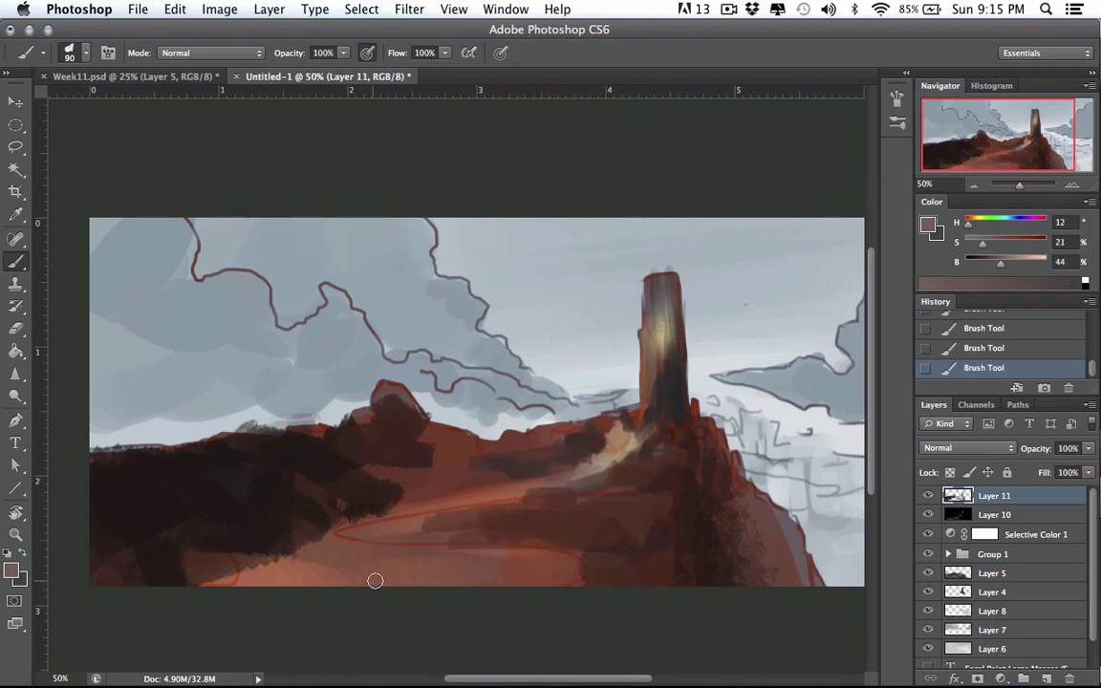
{"action": "left_click_drag", "start_coordinate": [382, 580], "coordinate": [531, 571]}
{"action": "left_click", "coordinate": [340, 563], "text": "alt"}
{"action": "key", "text": "]"}
{"action": "mouse_move", "coordinate": [342, 564]}
{"action": "left_mouse_down"}
{"action": "mouse_move", "coordinate": [374, 586]}
{"action": "mouse_move", "coordinate": [455, 565]}
{"action": "mouse_move", "coordinate": [370, 555]}
{"action": "mouse_move", "coordinate": [504, 526]}
{"action": "left_mouse_up"}
Break up the dark slope on the left with textured strokes of sampled lighter and darker browns
{"action": "left_click", "coordinate": [486, 461], "text": "alt"}
{"action": "left_click", "coordinate": [355, 399], "text": "alt"}
{"action": "mouse_move", "coordinate": [381, 489]}
{"action": "left_mouse_down"}
{"action": "mouse_move", "coordinate": [177, 533]}
{"action": "mouse_move", "coordinate": [105, 521]}
{"action": "left_mouse_up"}
{"action": "left_click", "coordinate": [157, 468], "text": "alt"}
{"action": "left_click_drag", "start_coordinate": [172, 454], "coordinate": [211, 489]}
{"action": "left_click", "coordinate": [241, 463], "text": "alt"}
{"action": "left_click_drag", "start_coordinate": [290, 491], "coordinate": [335, 517]}
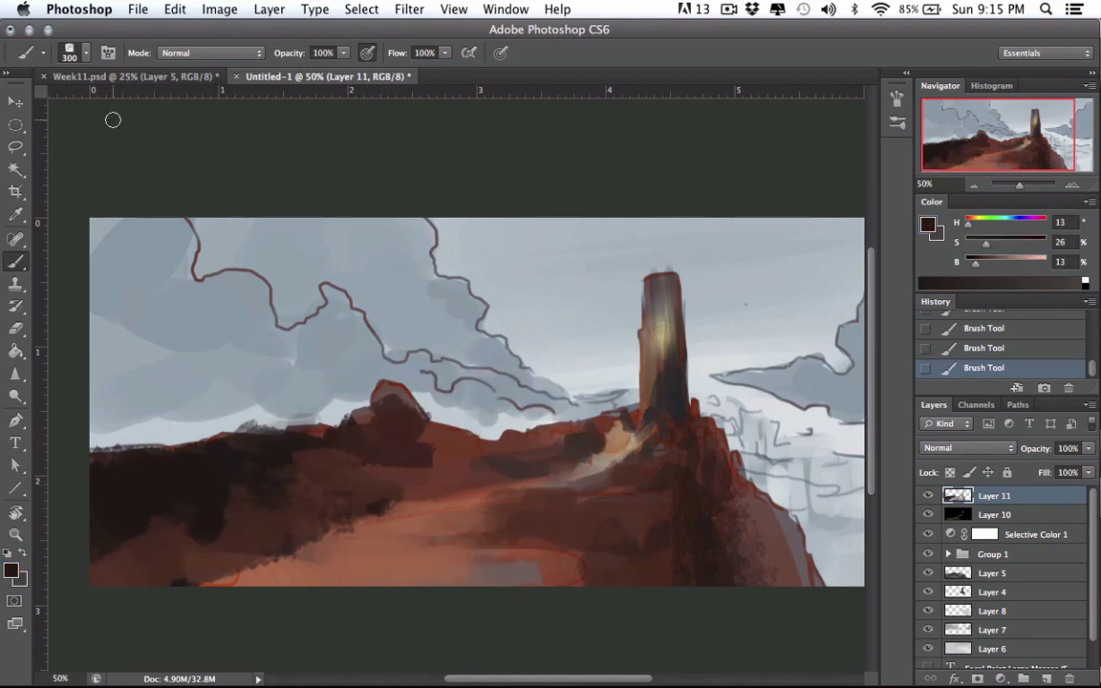
Switch to the hard round brush tip and paint the lower-left edge of the path in near-black brown at 80 px
{"action": "left_click", "coordinate": [74, 54]}
{"action": "left_click", "coordinate": [34, 178]}
{"action": "left_click", "coordinate": [195, 460], "text": "alt"}
{"action": "key", "text": "["}
{"action": "key", "text": "["}
{"action": "mouse_move", "coordinate": [187, 591]}
{"action": "left_mouse_down"}
{"action": "mouse_move", "coordinate": [199, 561]}
{"action": "mouse_move", "coordinate": [281, 549]}
{"action": "left_mouse_up"}
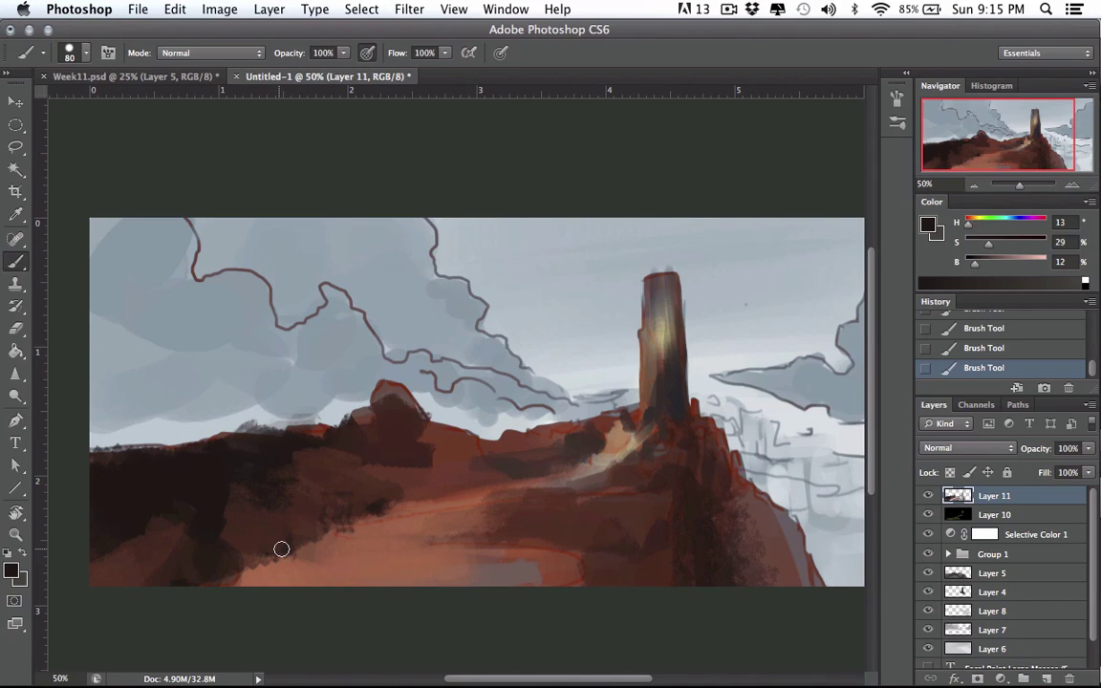
Paint a large dark red-brown rock rising into the sky at the left edge of the painting
{"action": "left_click", "coordinate": [331, 440], "text": "alt"}
{"action": "left_click", "coordinate": [167, 499], "text": "alt"}
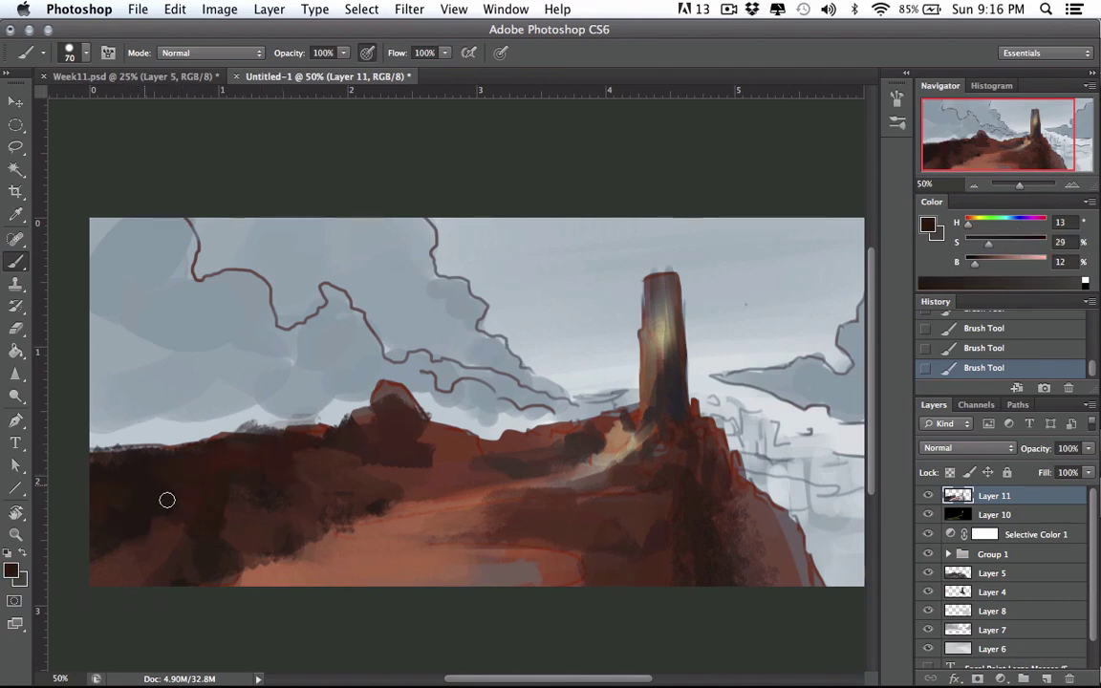
{"action": "left_click", "coordinate": [100, 578]}
{"action": "mouse_move", "coordinate": [105, 461]}
{"action": "left_mouse_down"}
{"action": "mouse_move", "coordinate": [89, 375]}
{"action": "mouse_move", "coordinate": [201, 449]}
{"action": "left_mouse_up"}
{"action": "left_click", "coordinate": [219, 459], "text": "alt"}
{"action": "left_click_drag", "start_coordinate": [139, 352], "coordinate": [100, 304]}
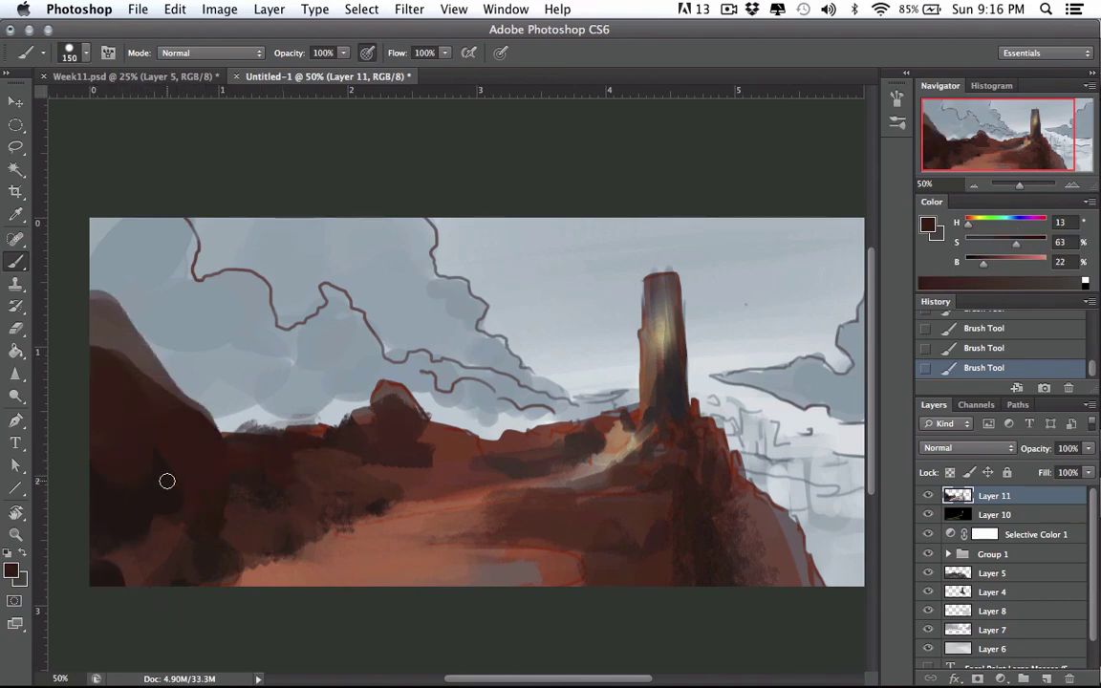
Flip the canvas horizontally and paint dark browns on the large rock, the hillside and the cliff below the tower
{"action": "key", "text": "super+shift+h"}
{"action": "left_click_drag", "start_coordinate": [602, 465], "coordinate": [454, 453]}
{"action": "key", "text": "super+minus"}
{"action": "left_click", "coordinate": [702, 401], "text": "alt"}
{"action": "left_click_drag", "start_coordinate": [709, 363], "coordinate": [757, 337]}
{"action": "left_click_drag", "start_coordinate": [660, 425], "coordinate": [524, 425]}
{"action": "left_click", "coordinate": [361, 457], "text": "alt"}
{"action": "left_click_drag", "start_coordinate": [352, 463], "coordinate": [313, 520]}
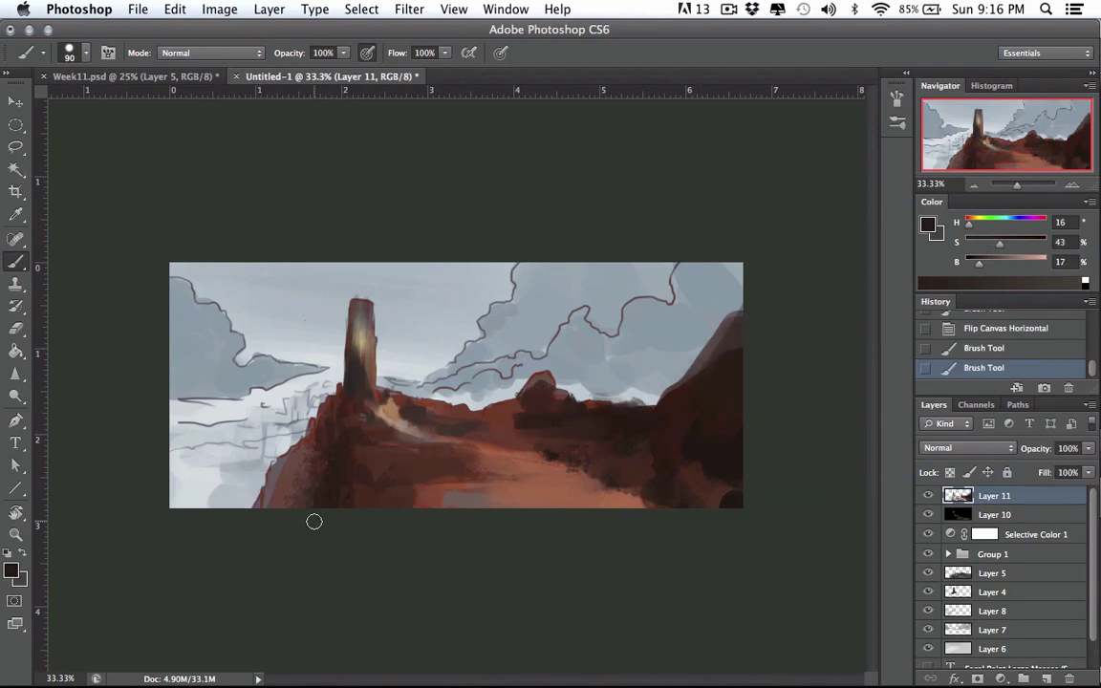
Paint the foreground slope below the tower and the path with sampled dark and reddish browns using a smaller brush
{"action": "key", "text": "bracketleft"}
{"action": "key", "text": "bracketleft"}
{"action": "key", "text": "bracketleft"}
{"action": "key", "text": "bracketleft"}
{"action": "key", "text": "bracketleft"}
{"action": "key", "text": "bracketleft"}
{"action": "key", "text": "bracketleft"}
{"action": "left_click", "coordinate": [302, 477], "text": "alt"}
{"action": "mouse_move", "coordinate": [351, 454]}
{"action": "left_mouse_down"}
{"action": "mouse_move", "coordinate": [375, 480]}
{"action": "mouse_move", "coordinate": [506, 501]}
{"action": "left_mouse_up"}
{"action": "left_click", "coordinate": [583, 487], "text": "alt"}
{"action": "left_click", "coordinate": [688, 450], "text": "alt"}
{"action": "mouse_move", "coordinate": [612, 496]}
{"action": "left_mouse_down"}
{"action": "mouse_move", "coordinate": [693, 473]}
{"action": "mouse_move", "coordinate": [427, 427]}
{"action": "left_mouse_up"}
Refine the ridge around the rounded rock with sampled dark browns using a brush reduced to about 30 px
{"action": "left_click", "coordinate": [535, 463], "text": "alt"}
{"action": "left_click", "coordinate": [547, 426], "text": "alt"}
{"action": "key", "text": "bracketleft"}
{"action": "key", "text": "bracketleft"}
{"action": "key", "text": "bracketleft"}
{"action": "key", "text": "bracketleft"}
{"action": "key", "text": "bracketleft"}
{"action": "key", "text": "bracketleft"}
{"action": "key", "text": "bracketleft"}
{"action": "mouse_move", "coordinate": [499, 422]}
{"action": "left_mouse_down"}
{"action": "mouse_move", "coordinate": [529, 400]}
{"action": "mouse_move", "coordinate": [584, 410]}
{"action": "left_mouse_up"}
{"action": "left_click", "coordinate": [573, 398], "text": "alt"}
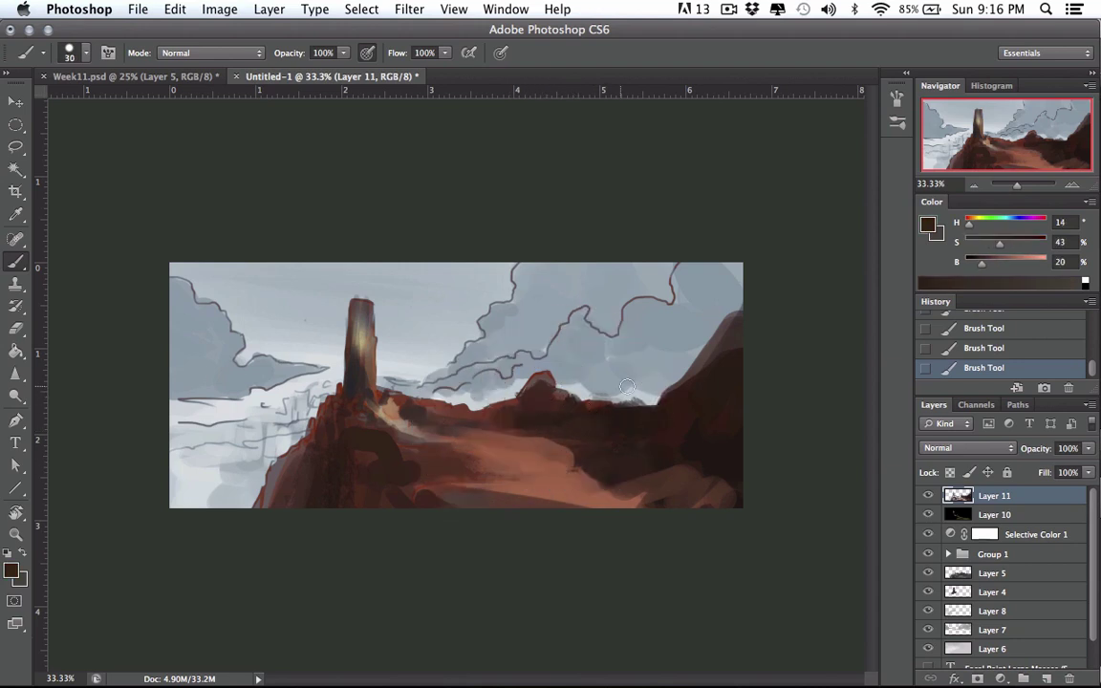
Paint lighter blue-grey volume into the large cloud at the left edge using a sampled, brightened sky color and an enlarged brush
{"action": "left_click", "coordinate": [628, 388], "text": "alt"}
{"action": "left_click", "coordinate": [1029, 261]}
{"action": "key", "text": "bracketright"}
{"action": "key", "text": "bracketright"}
{"action": "key", "text": "bracketright"}
{"action": "key", "text": "bracketright"}
{"action": "key", "text": "bracketright"}
{"action": "left_click_drag", "start_coordinate": [235, 351], "coordinate": [195, 310]}
{"action": "key", "text": "bracketleft"}
{"action": "left_click_drag", "start_coordinate": [194, 311], "coordinate": [178, 291]}
Soften the cloud's lower edge and the pale haze beneath it with sampled light greys
{"action": "mouse_move", "coordinate": [227, 376]}
{"action": "left_mouse_down"}
{"action": "mouse_move", "coordinate": [324, 363]}
{"action": "mouse_move", "coordinate": [331, 411]}
{"action": "mouse_move", "coordinate": [313, 412]}
{"action": "left_mouse_up"}
{"action": "left_click", "coordinate": [206, 381], "text": "alt"}
{"action": "left_click", "coordinate": [305, 347], "text": "alt"}
{"action": "key", "text": "bracketleft"}
{"action": "left_click", "coordinate": [271, 386], "text": "alt"}
Delete Layer 10 with the glow and make Layer 11 active for painting
{"action": "left_click", "coordinate": [929, 514]}
{"action": "left_click", "coordinate": [999, 514]}
{"action": "key", "text": "Delete"}
{"action": "left_click", "coordinate": [986, 498]}
Paint the cliff below the tower and the upper edge of the path with sampled reddish browns
{"action": "left_click", "coordinate": [357, 413], "text": "alt"}
{"action": "left_click", "coordinate": [349, 453], "text": "alt"}
{"action": "key", "text": "bracketleft"}
{"action": "left_click", "coordinate": [500, 414], "text": "alt"}
{"action": "key", "text": "bracketright"}
{"action": "left_click_drag", "start_coordinate": [505, 421], "coordinate": [567, 440]}
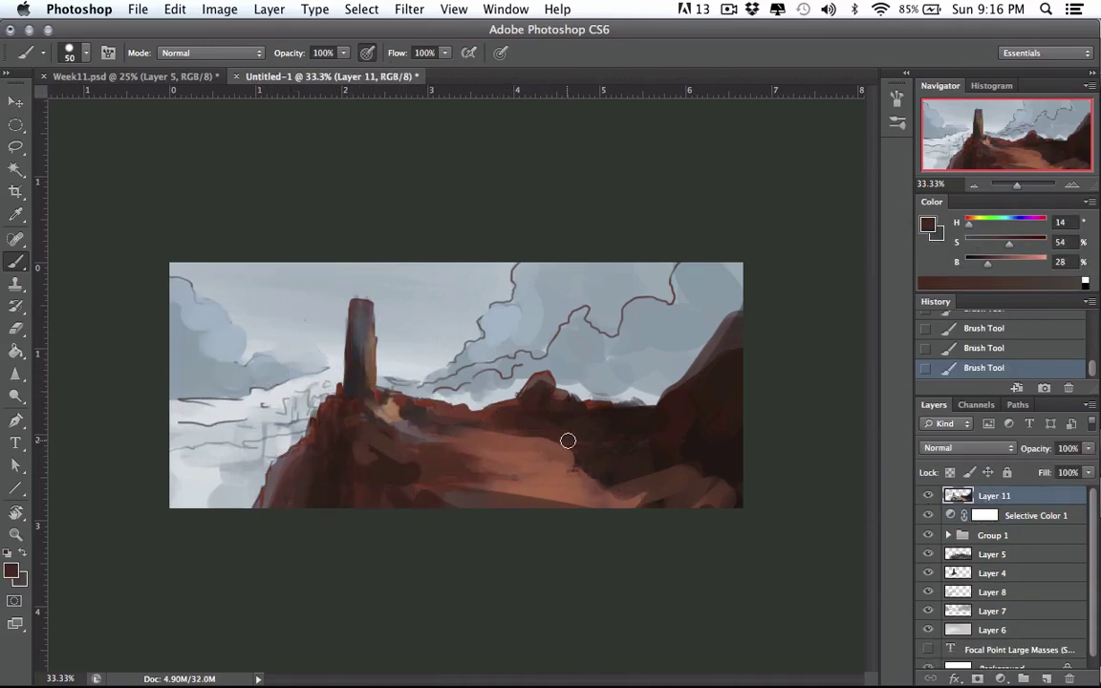
Touch up the sky beside the tower and the left cloud with sampled pale greys, undoing the broad greenish-grey stroke
{"action": "left_click", "coordinate": [384, 381], "text": "alt"}
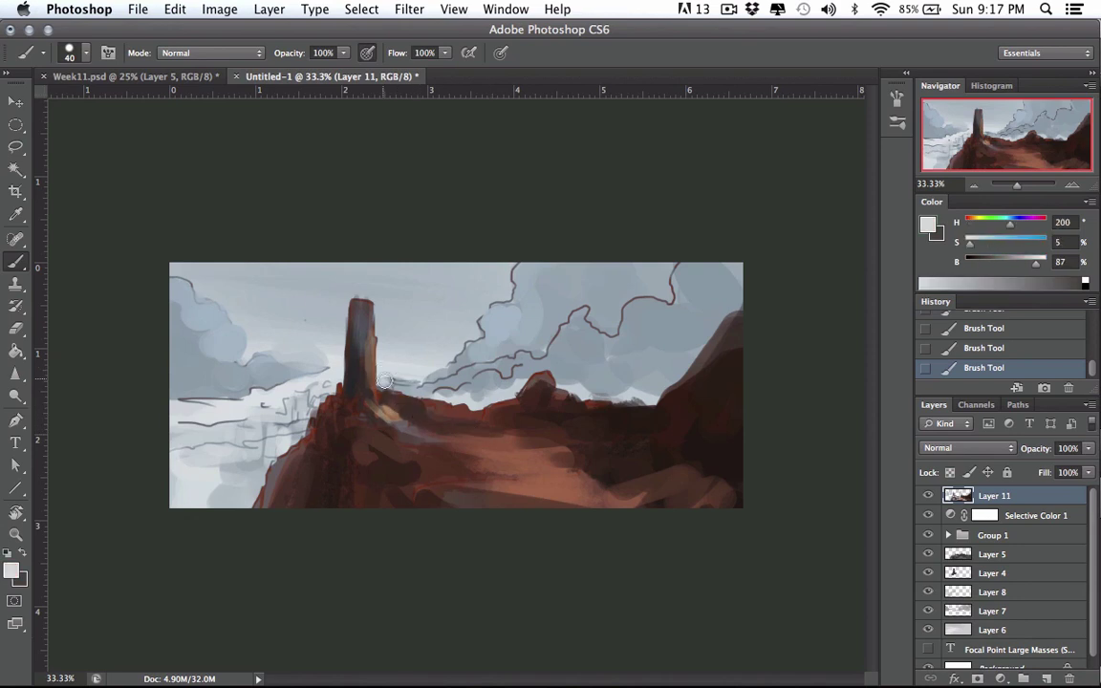
{"action": "left_click", "coordinate": [586, 386], "text": "alt"}
{"action": "left_click", "coordinate": [977, 222]}
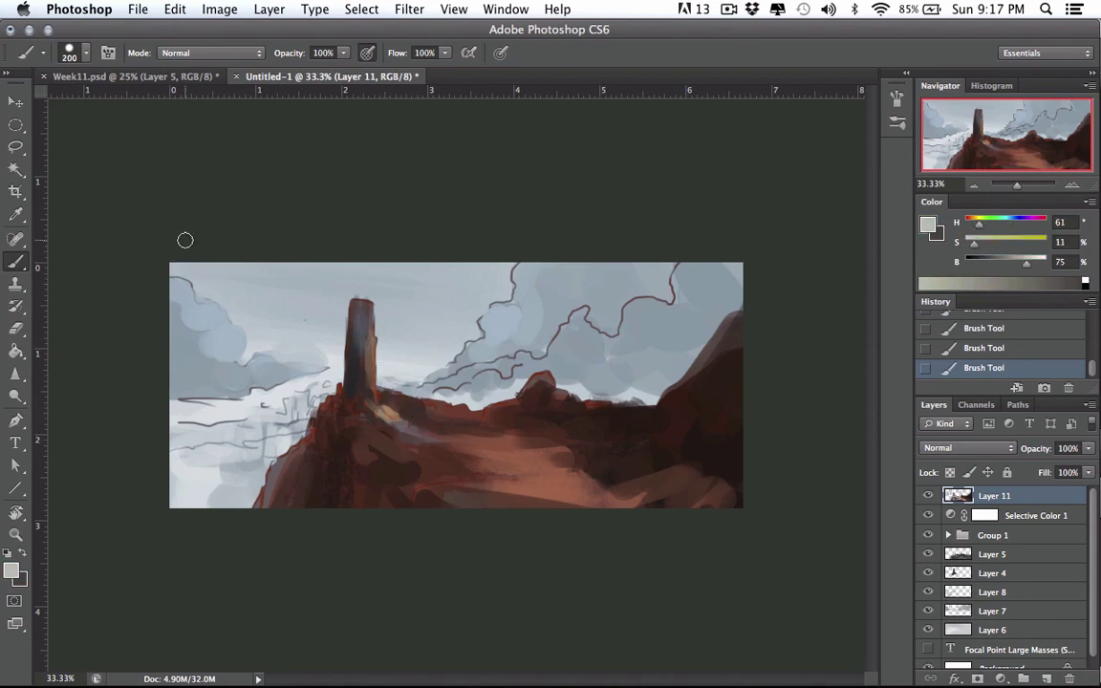
{"action": "mouse_move", "coordinate": [190, 304]}
{"action": "left_mouse_down"}
{"action": "mouse_move", "coordinate": [315, 371]}
{"action": "mouse_move", "coordinate": [317, 359]}
{"action": "left_mouse_up"}
{"action": "key", "text": "super+z"}
{"action": "left_click", "coordinate": [194, 368], "text": "alt"}
{"action": "key", "text": "bracketleft"}
{"action": "key", "text": "bracketleft"}
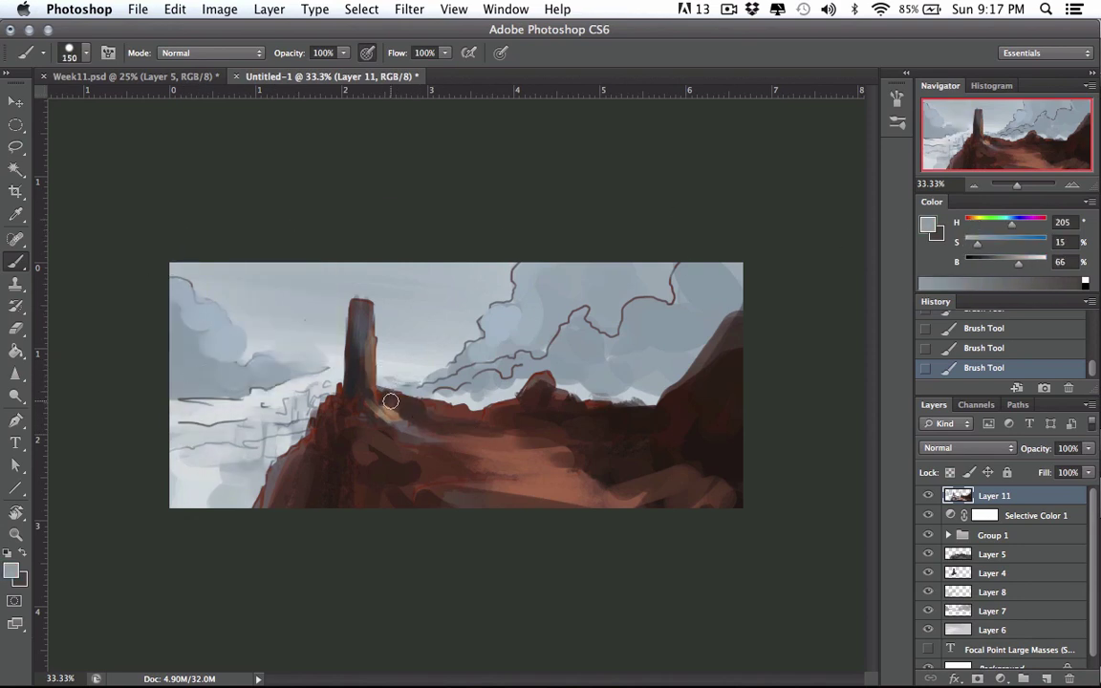
Rework the ground at the tower's base and the cliff with sampled red-browns, reducing the brush to about 30 px
{"action": "key", "text": "bracketleft"}
{"action": "key", "text": "bracketleft"}
{"action": "key", "text": "bracketleft"}
{"action": "key", "text": "bracketleft"}
{"action": "key", "text": "bracketleft"}
{"action": "key", "text": "bracketleft"}
{"action": "key", "text": "bracketleft"}
{"action": "key", "text": "bracketleft"}
{"action": "left_click", "coordinate": [391, 402], "text": "alt"}
{"action": "left_click_drag", "start_coordinate": [387, 418], "coordinate": [396, 416]}
{"action": "left_click", "coordinate": [381, 405], "text": "alt"}
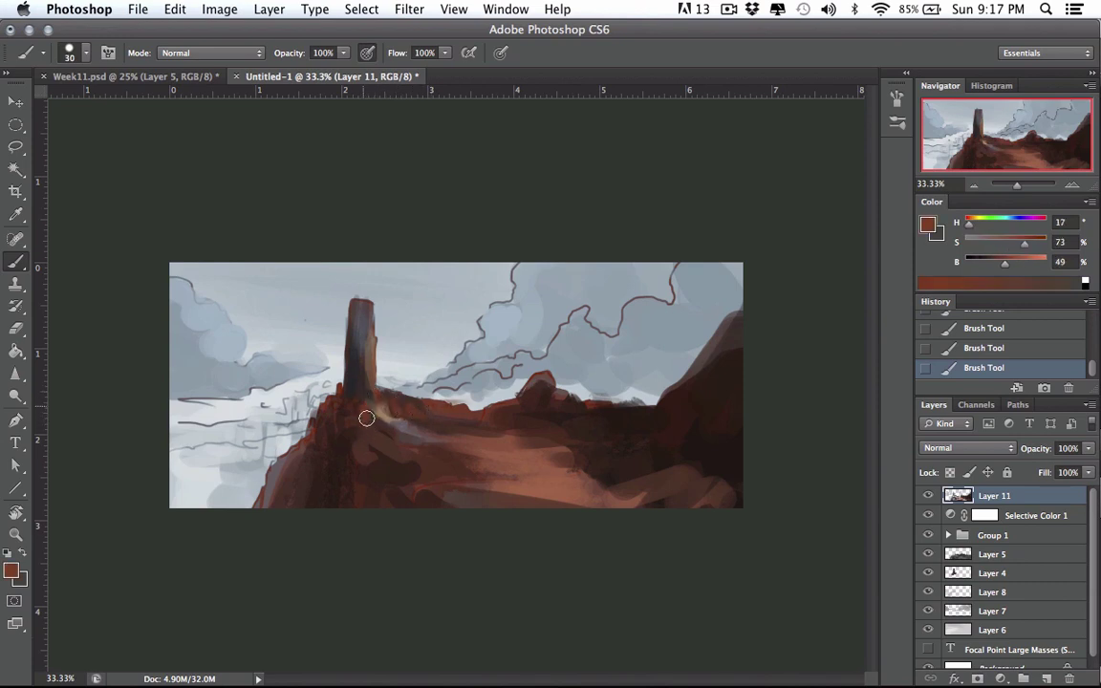
{"action": "left_click", "coordinate": [363, 392], "text": "alt"}
{"action": "left_click", "coordinate": [338, 409], "text": "alt"}
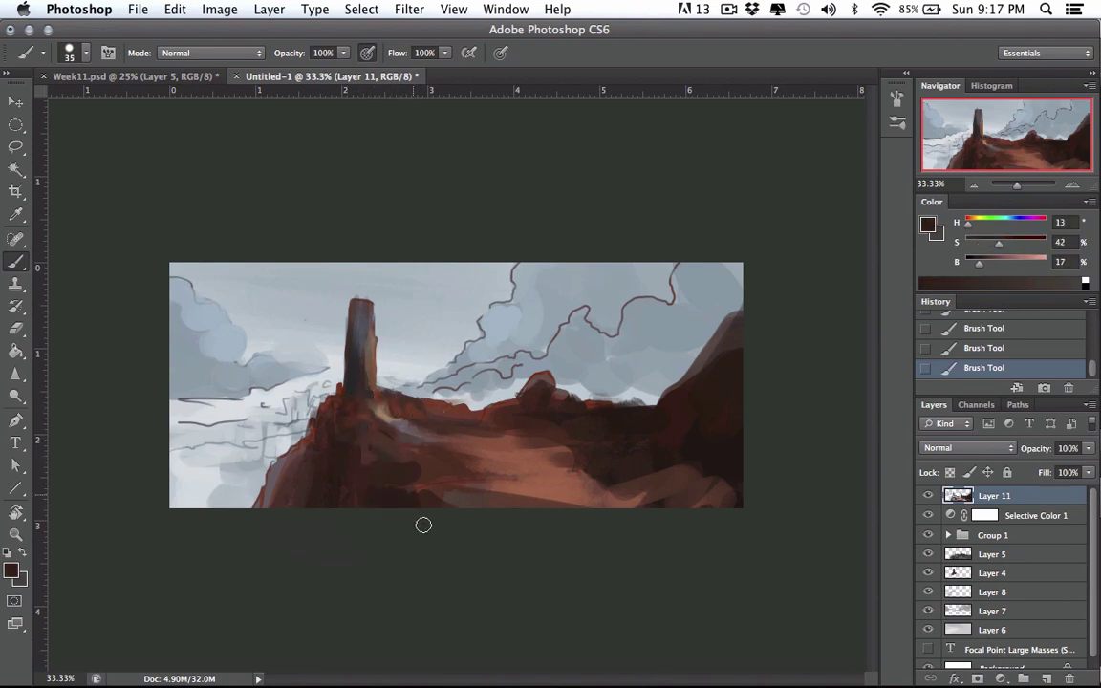
Paint the foreground slope at the lower right and the shadowed edge of the path with sampled browns
{"action": "left_click", "coordinate": [659, 507], "text": "alt"}
{"action": "mouse_move", "coordinate": [659, 504]}
{"action": "left_mouse_down"}
{"action": "mouse_move", "coordinate": [649, 496]}
{"action": "mouse_move", "coordinate": [663, 502]}
{"action": "left_mouse_up"}
{"action": "left_click", "coordinate": [642, 492], "text": "alt"}
{"action": "left_click", "coordinate": [661, 497], "text": "alt"}
{"action": "key", "text": "bracketleft"}
{"action": "left_click", "coordinate": [597, 457], "text": "alt"}
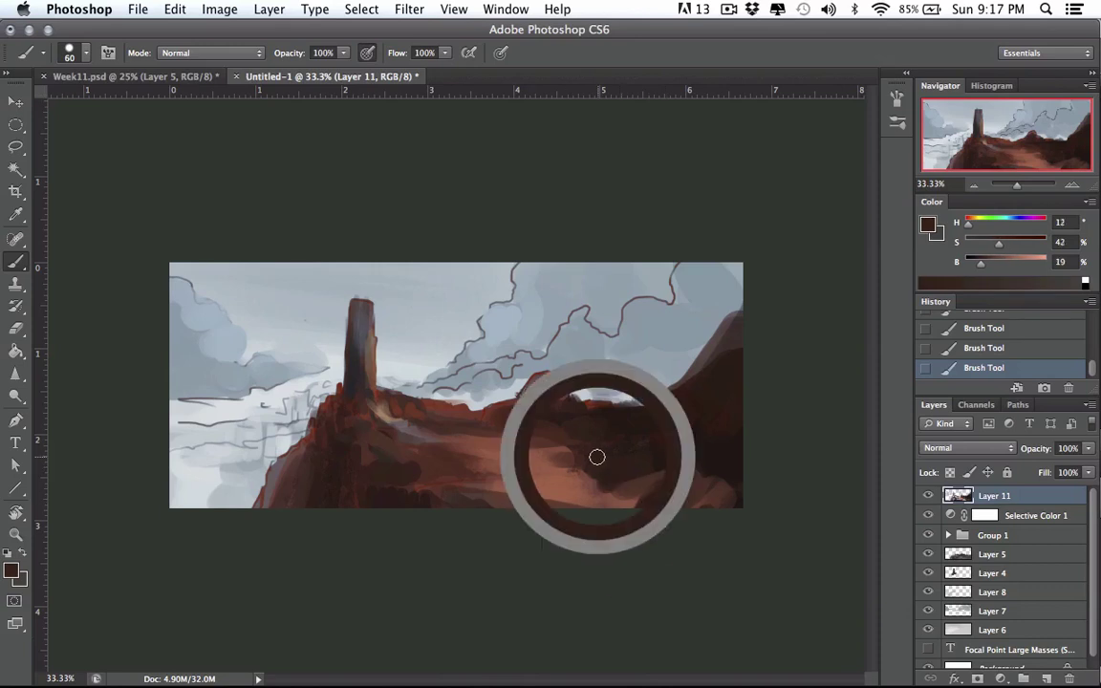
{"action": "left_click", "coordinate": [525, 466], "text": "alt"}
{"action": "left_click_drag", "start_coordinate": [525, 464], "coordinate": [570, 459]}
{"action": "left_click", "coordinate": [550, 438], "text": "alt"}
{"action": "left_click_drag", "start_coordinate": [570, 459], "coordinate": [526, 448]}
Paint the right-hand ridge and large rock with sampled very dark browns, reshaping the rock's outline against the sky
{"action": "left_click", "coordinate": [610, 408], "text": "alt"}
{"action": "left_click", "coordinate": [626, 417], "text": "alt"}
{"action": "mouse_move", "coordinate": [613, 405]}
{"action": "left_mouse_down"}
{"action": "mouse_move", "coordinate": [673, 408]}
{"action": "mouse_move", "coordinate": [690, 367]}
{"action": "mouse_move", "coordinate": [732, 323]}
{"action": "left_mouse_up"}
{"action": "left_click", "coordinate": [703, 392], "text": "alt"}
{"action": "left_click", "coordinate": [658, 411], "text": "alt"}
{"action": "key", "text": "bracketright"}
{"action": "key", "text": "bracketright"}
{"action": "key", "text": "bracketright"}
{"action": "key", "text": "bracketright"}
{"action": "key", "text": "bracketright"}
{"action": "key", "text": "bracketright"}
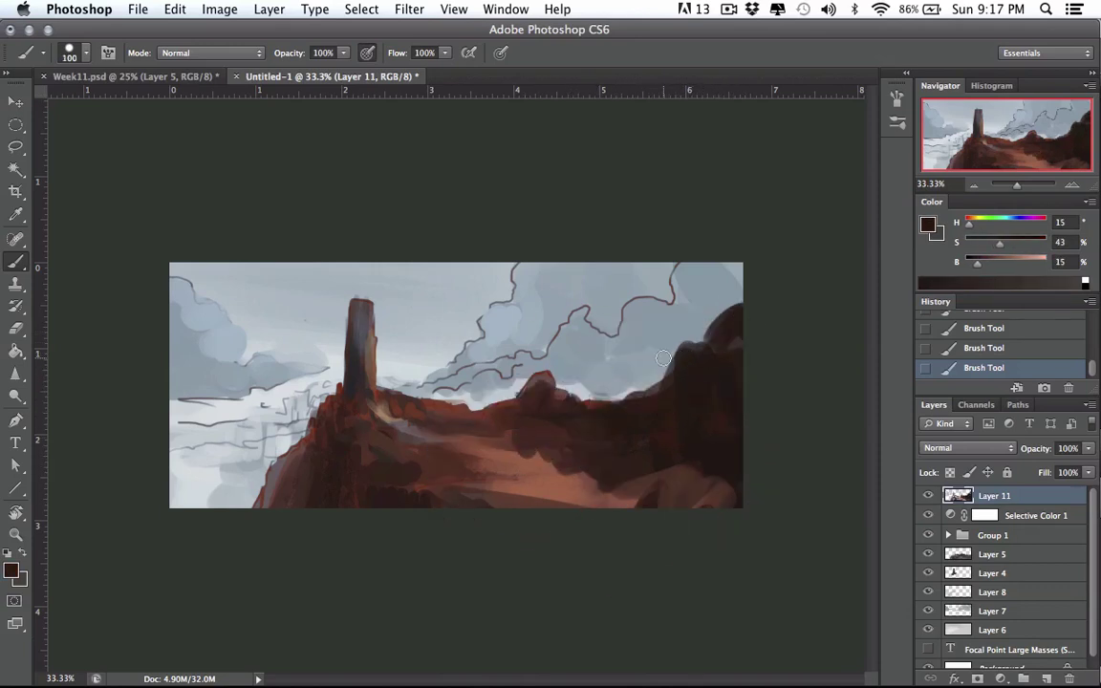
{"action": "left_click", "coordinate": [674, 482], "text": "alt"}
{"action": "mouse_move", "coordinate": [686, 371]}
{"action": "left_mouse_down"}
{"action": "mouse_move", "coordinate": [702, 473]}
{"action": "mouse_move", "coordinate": [649, 465]}
{"action": "left_mouse_up"}
Darken the hollow beneath the ridge beside the large rock with sampled dark brown and a smaller brush
{"action": "left_click", "coordinate": [583, 411], "text": "alt"}
{"action": "key", "text": "bracketleft"}
{"action": "key", "text": "bracketleft"}
{"action": "key", "text": "bracketleft"}
{"action": "key", "text": "bracketleft"}
{"action": "key", "text": "bracketleft"}
{"action": "left_click_drag", "start_coordinate": [585, 413], "coordinate": [630, 444]}
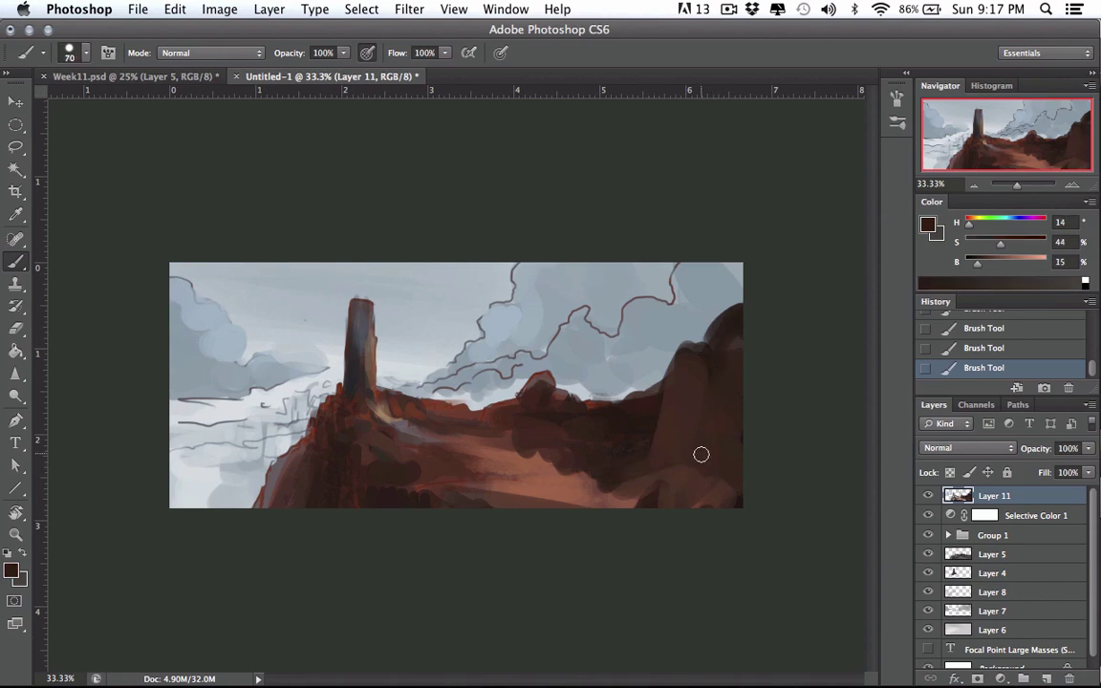
Blend the shadow edge between the lit path and the dark slope with sampled browns using a brush of about 90 px
{"action": "left_click", "coordinate": [594, 472], "text": "alt"}
{"action": "key", "text": "bracketright"}
{"action": "key", "text": "bracketright"}
{"action": "mouse_move", "coordinate": [598, 486]}
{"action": "left_mouse_down"}
{"action": "mouse_move", "coordinate": [624, 459]}
{"action": "mouse_move", "coordinate": [616, 452]}
{"action": "mouse_move", "coordinate": [552, 454]}
{"action": "left_mouse_up"}
{"action": "left_click", "coordinate": [621, 368], "text": "alt"}
{"action": "left_click", "coordinate": [631, 428], "text": "alt"}
{"action": "left_click", "coordinate": [612, 445], "text": "alt"}
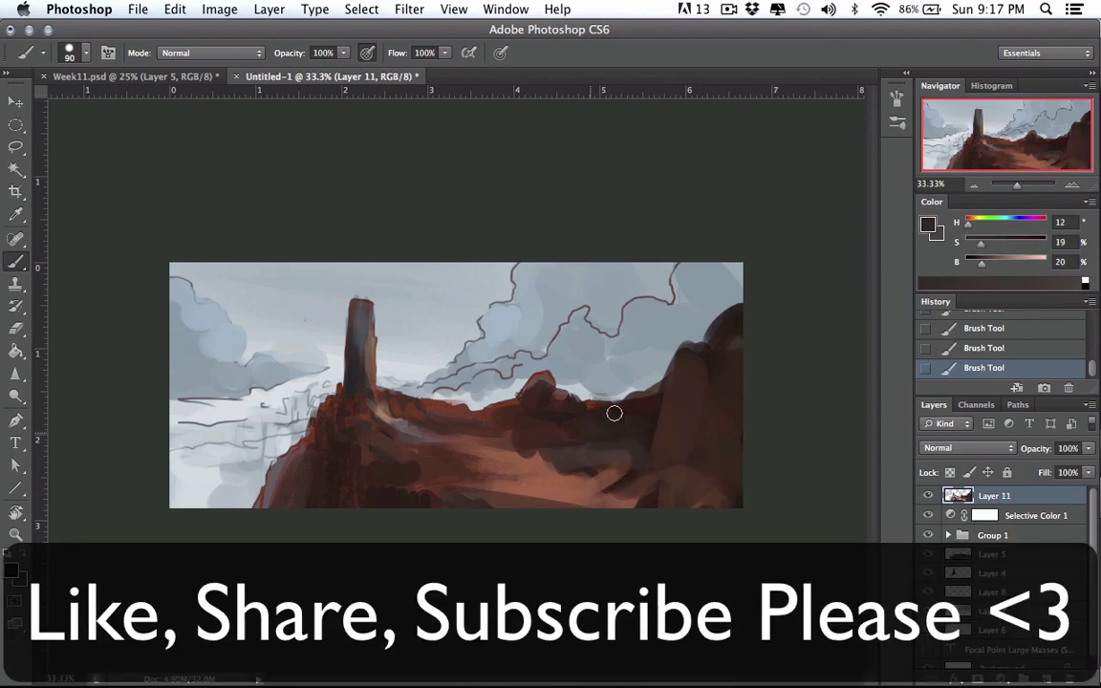
Add dark grey and brown details to the tower's shaft and sharpen its edge with a 10 px brush
{"action": "left_click", "coordinate": [371, 369], "text": "alt"}
{"action": "key", "text": "bracketleft"}
{"action": "key", "text": "bracketleft"}
{"action": "key", "text": "bracketleft"}
{"action": "left_click_drag", "start_coordinate": [366, 365], "coordinate": [357, 395]}
{"action": "left_click", "coordinate": [353, 386], "text": "alt"}
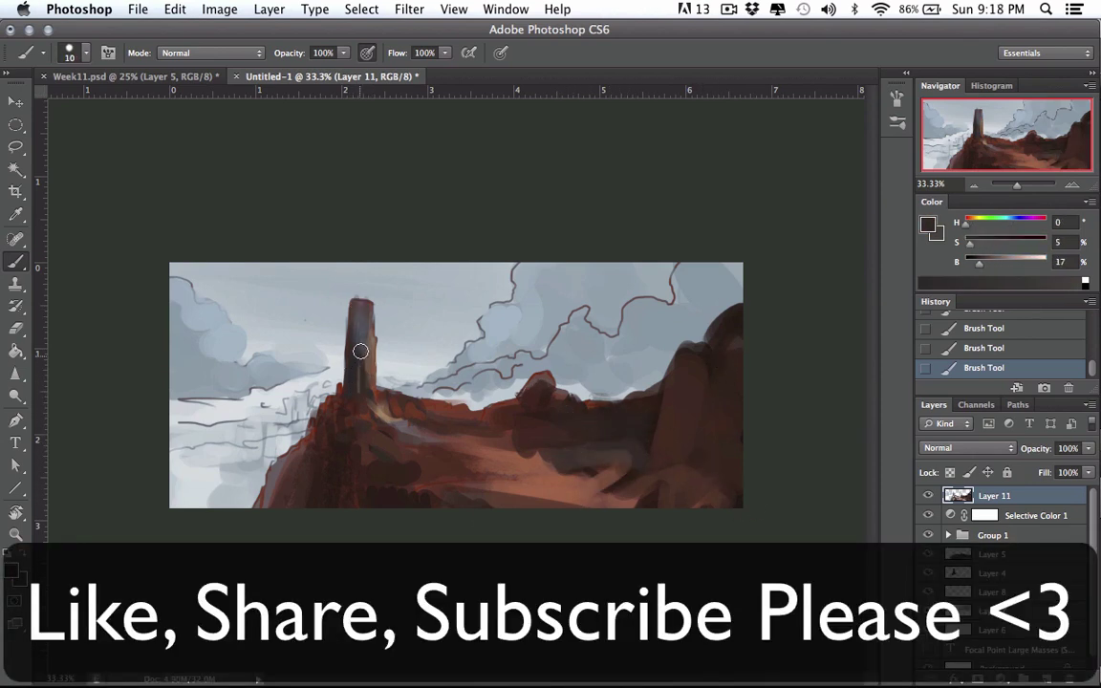
{"action": "left_click", "coordinate": [373, 317], "text": "alt"}
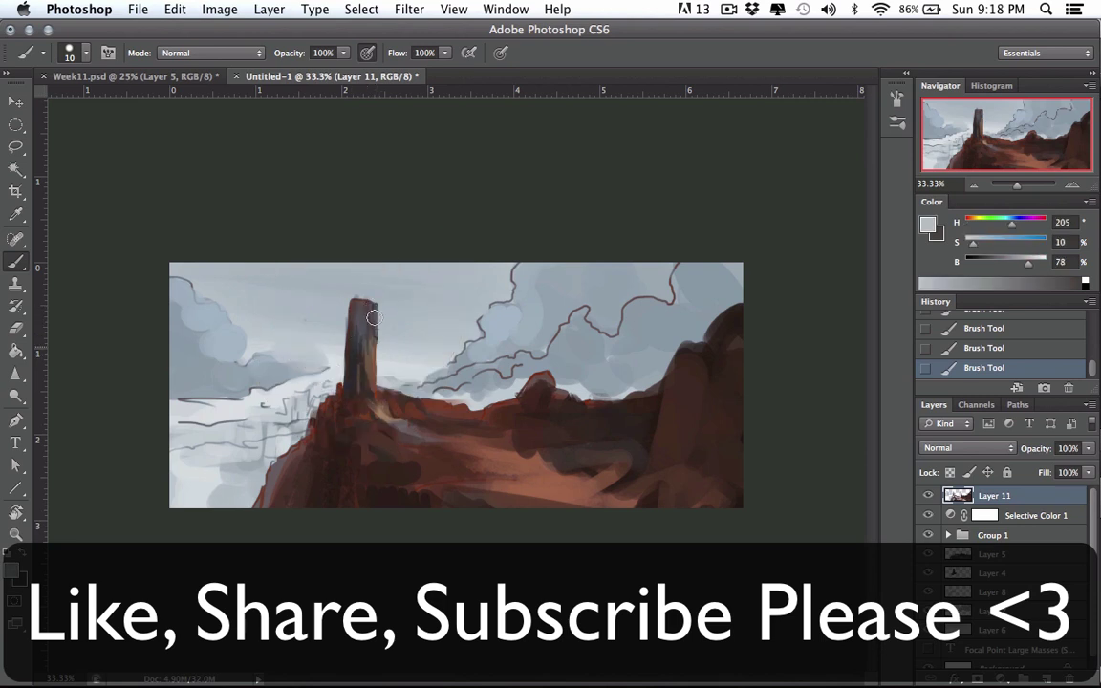
Flip the canvas horizontally and refine the tower and the cliff at its base with sampled dark tones
{"action": "key", "text": "super+shift+h"}
{"action": "left_click", "coordinate": [548, 423], "text": "alt"}
{"action": "key", "text": "bracketright"}
{"action": "mouse_move", "coordinate": [548, 409]}
{"action": "left_mouse_down"}
{"action": "mouse_move", "coordinate": [544, 374]}
{"action": "mouse_move", "coordinate": [542, 395]}
{"action": "left_mouse_up"}
{"action": "left_click", "coordinate": [584, 413], "text": "alt"}
{"action": "mouse_move", "coordinate": [553, 384]}
{"action": "left_mouse_down"}
{"action": "mouse_move", "coordinate": [604, 442]}
{"action": "mouse_move", "coordinate": [579, 419]}
{"action": "left_mouse_up"}
{"action": "left_click", "coordinate": [596, 433], "text": "alt"}
{"action": "left_click", "coordinate": [615, 454], "text": "alt"}
{"action": "left_click", "coordinate": [567, 406], "text": "alt"}
{"action": "key", "text": "bracketleft"}
{"action": "key", "text": "bracketleft"}
{"action": "key", "text": "bracketleft"}
{"action": "left_click", "coordinate": [561, 391], "text": "alt"}
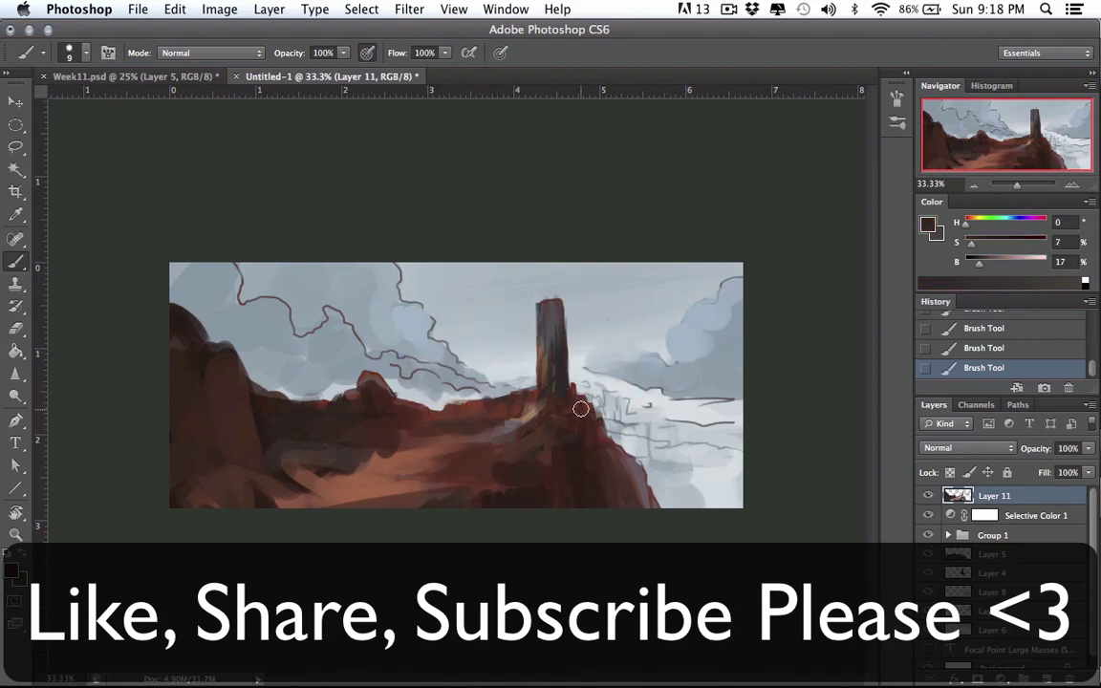